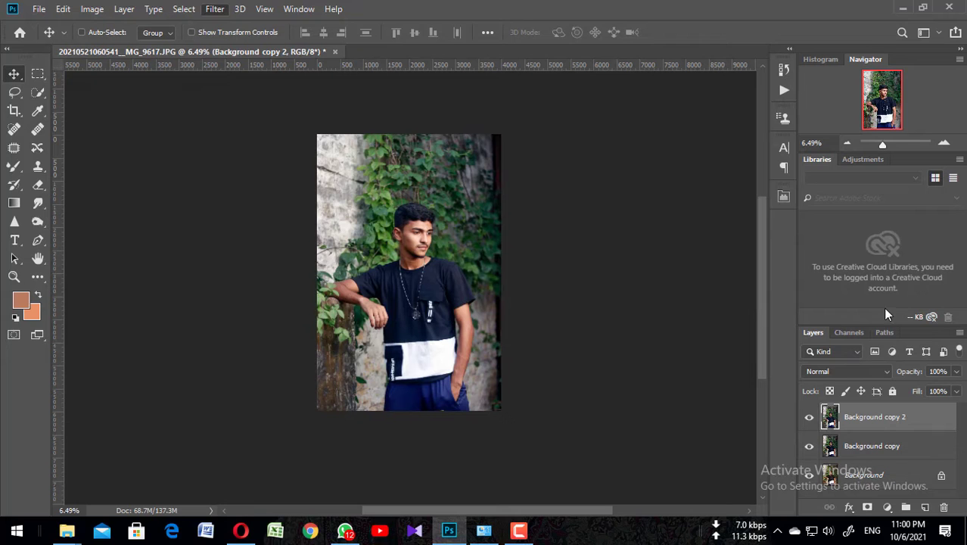
Open the Camera Raw filter on the Background copy 2 layer and apply the jjj user preset
{"action": "key", "text": "shift+ctrl+a"}
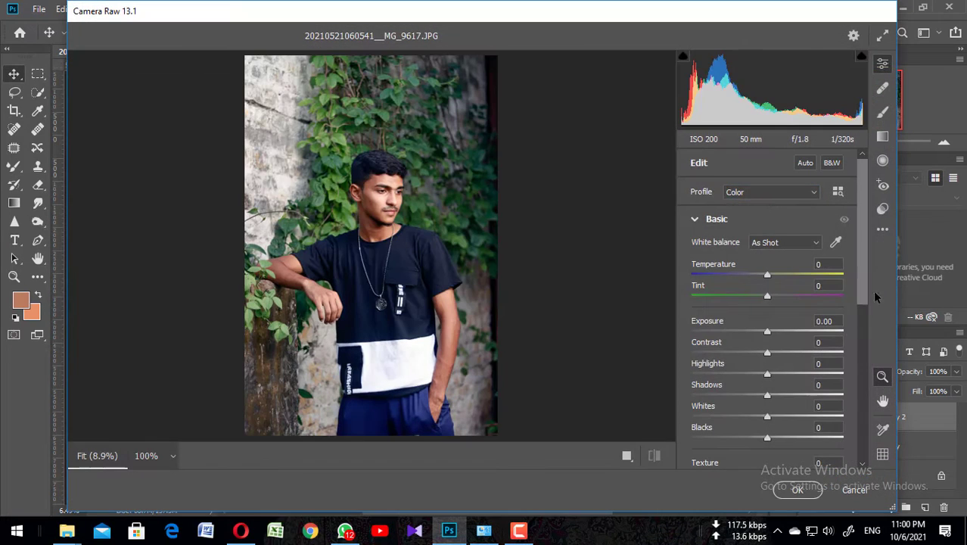
{"action": "left_click", "coordinate": [883, 208]}
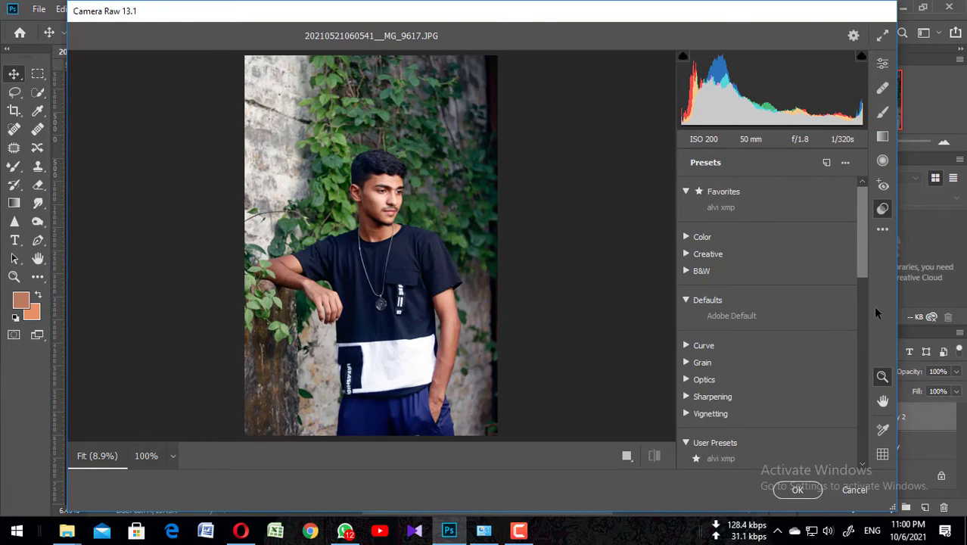
{"action": "left_click_drag", "start_coordinate": [860, 267], "coordinate": [856, 329]}
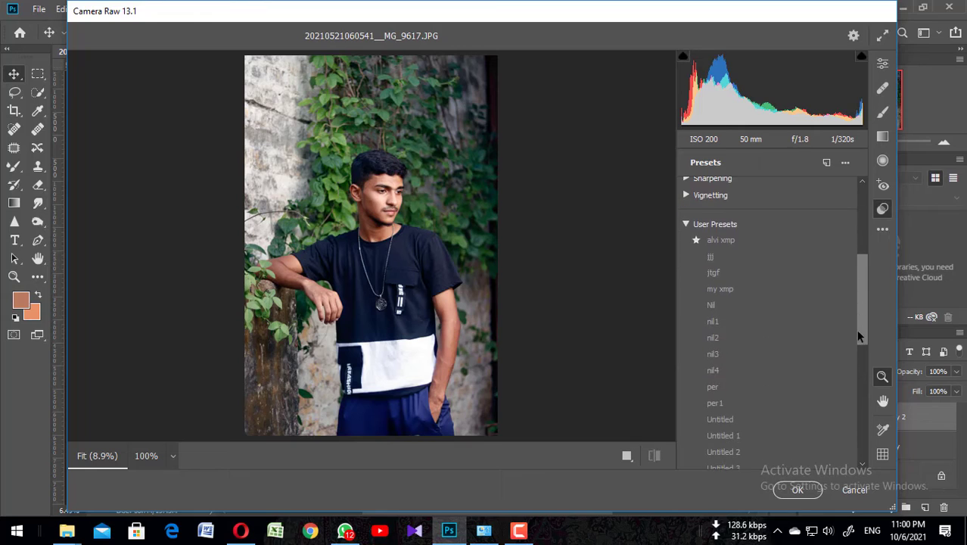
{"action": "left_click", "coordinate": [712, 257]}
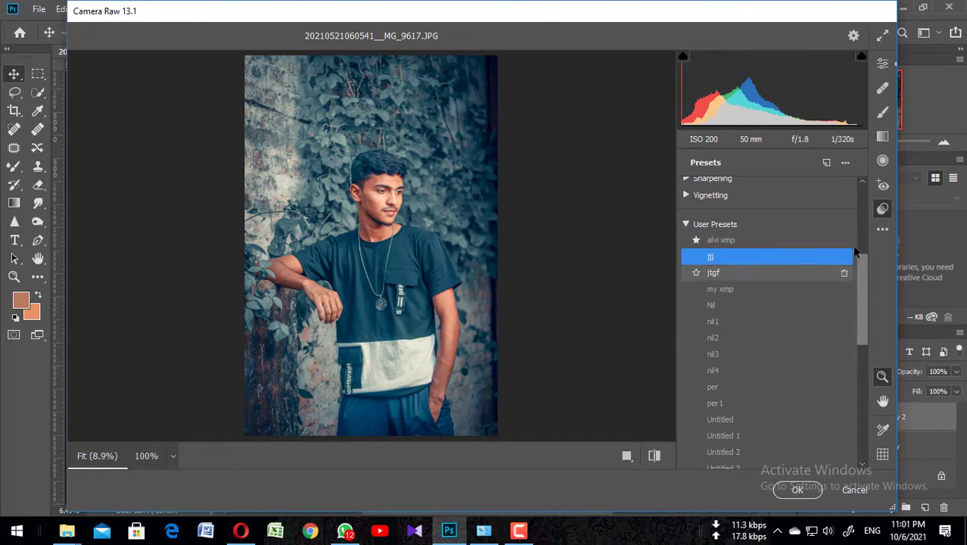
Try the first two saved XMP settings files on the photo, one after the other
{"action": "right_click", "coordinate": [750, 242]}
{"action": "left_click", "coordinate": [827, 393]}
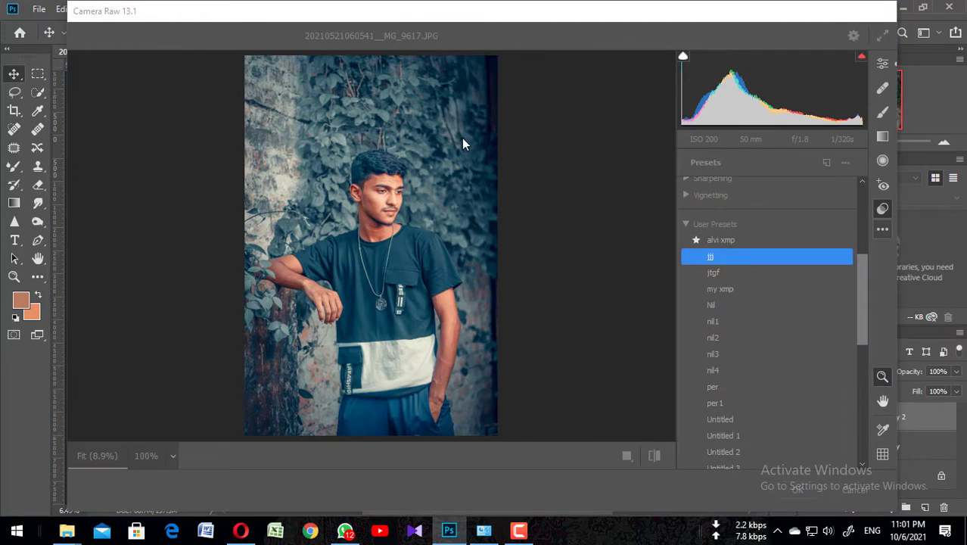
{"action": "double_click", "coordinate": [336, 120]}
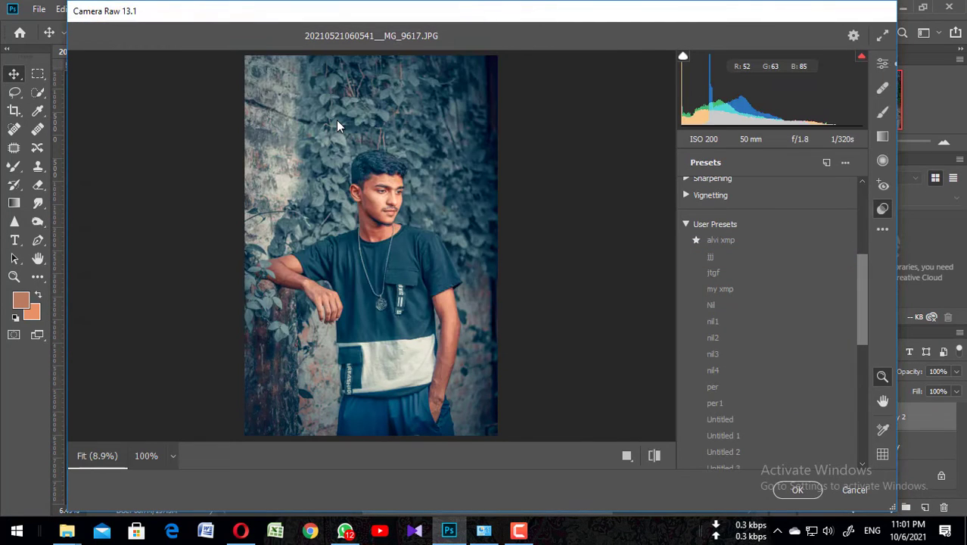
{"action": "left_click", "coordinate": [882, 229]}
{"action": "left_click", "coordinate": [806, 393]}
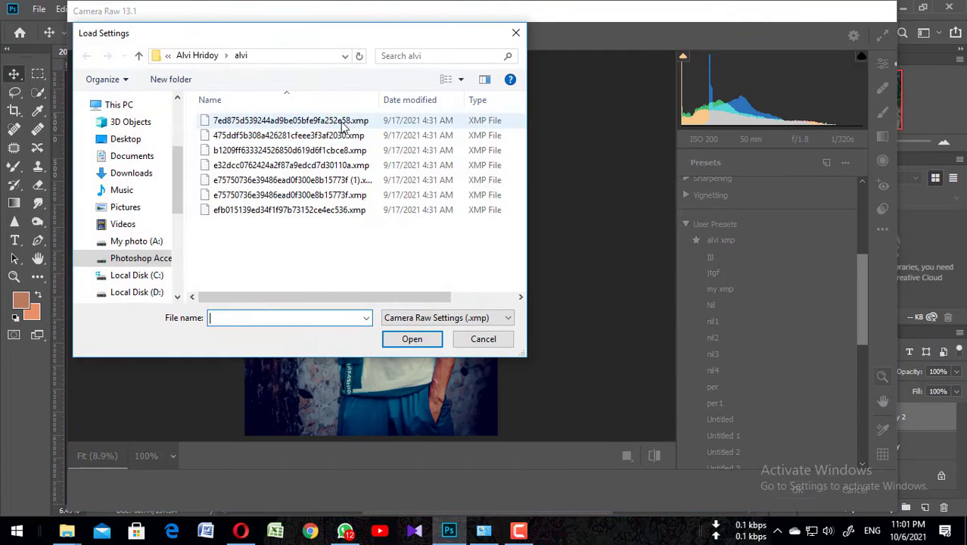
{"action": "double_click", "coordinate": [341, 133]}
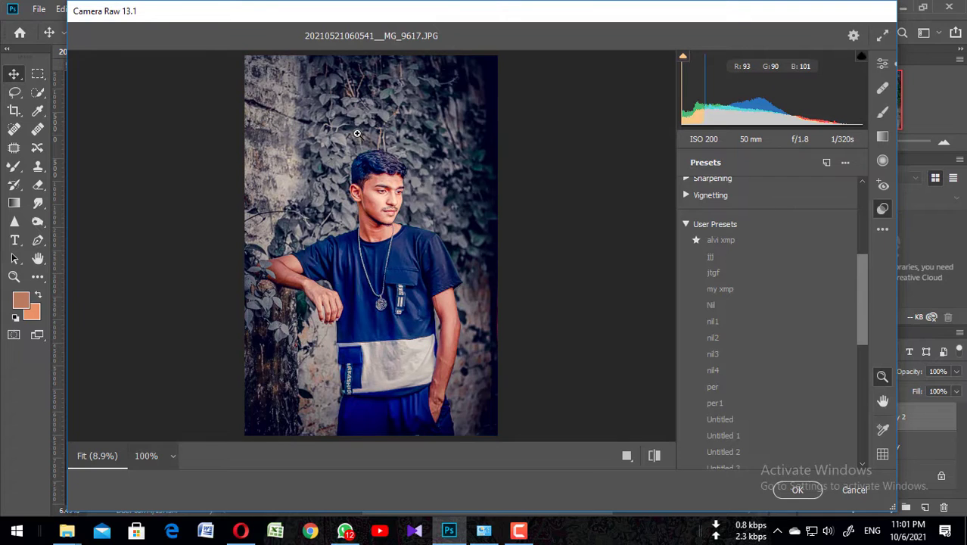
Reapply the jjj user preset and set Shadows to +58 in the basic adjustments
{"action": "left_click", "coordinate": [718, 256]}
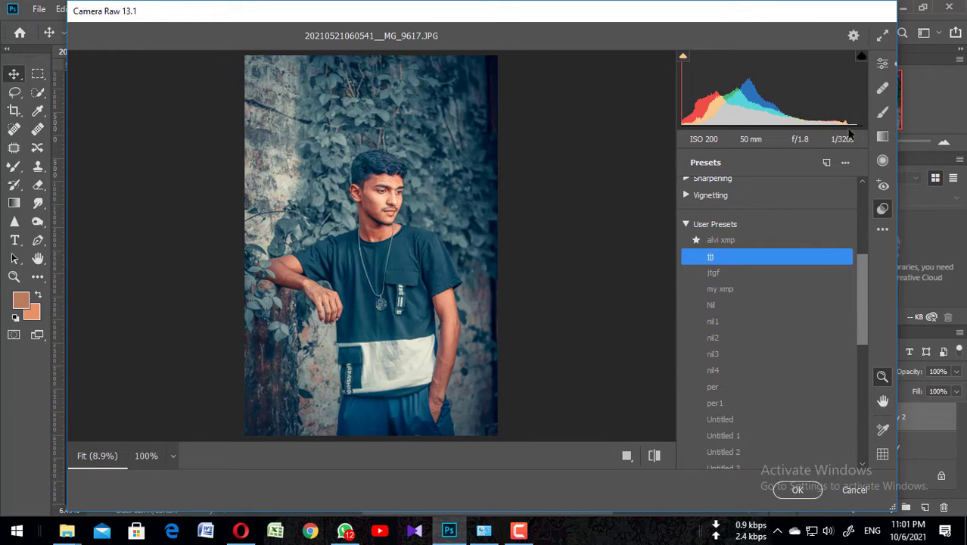
{"action": "left_click", "coordinate": [883, 63]}
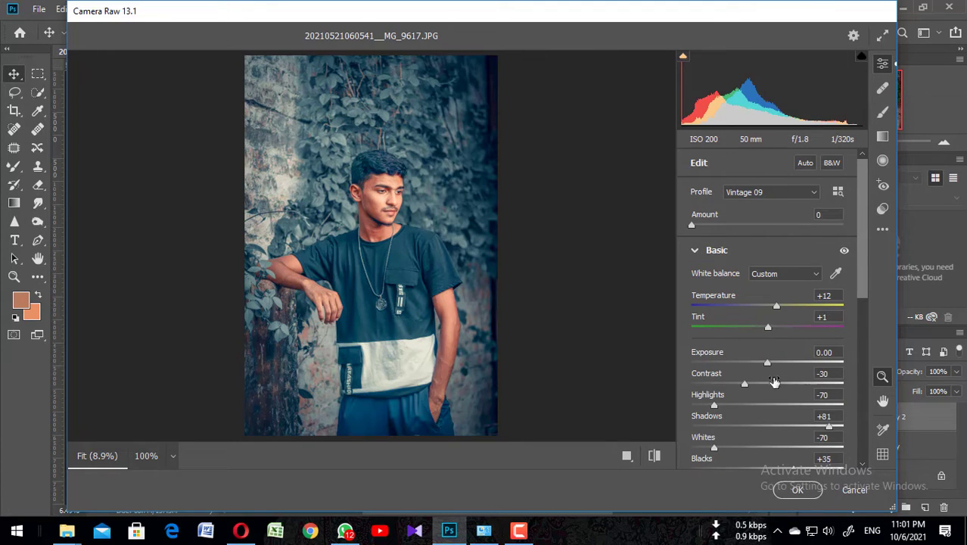
{"action": "scroll", "coordinate": [775, 382], "scroll_direction": "down", "scroll_amount": 1}
{"action": "left_click", "coordinate": [812, 360]}
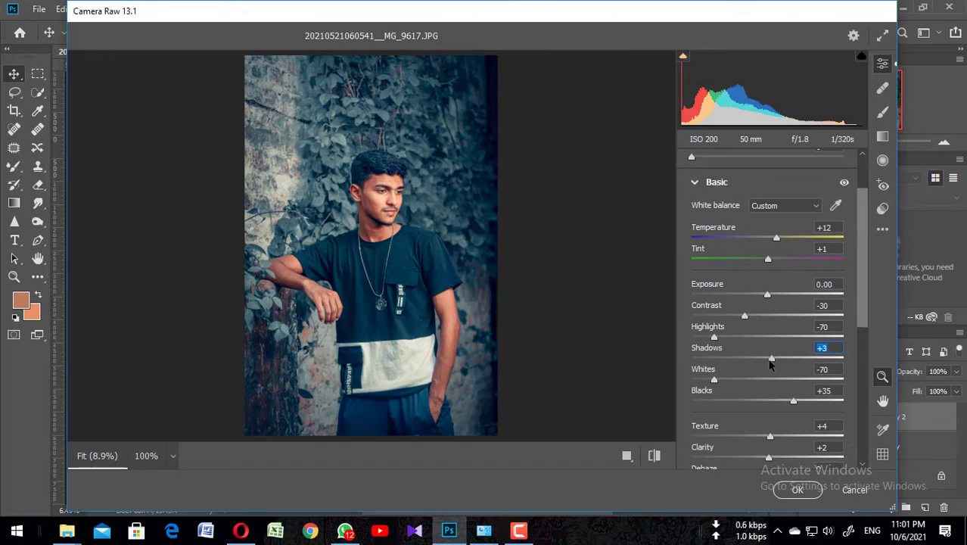
{"action": "scroll", "coordinate": [762, 400], "scroll_direction": "down", "scroll_amount": 2}
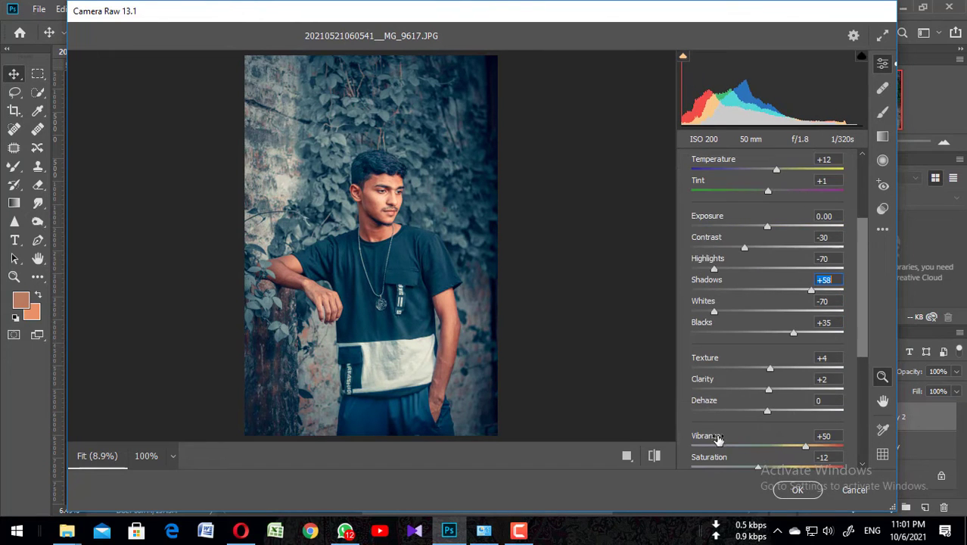
{"action": "scroll", "coordinate": [727, 303], "scroll_direction": "up", "scroll_amount": 2}
Set the Color Mixer luminance of Greens to -39, Reds to +33 and Oranges to +22
{"action": "left_click", "coordinate": [695, 182]}
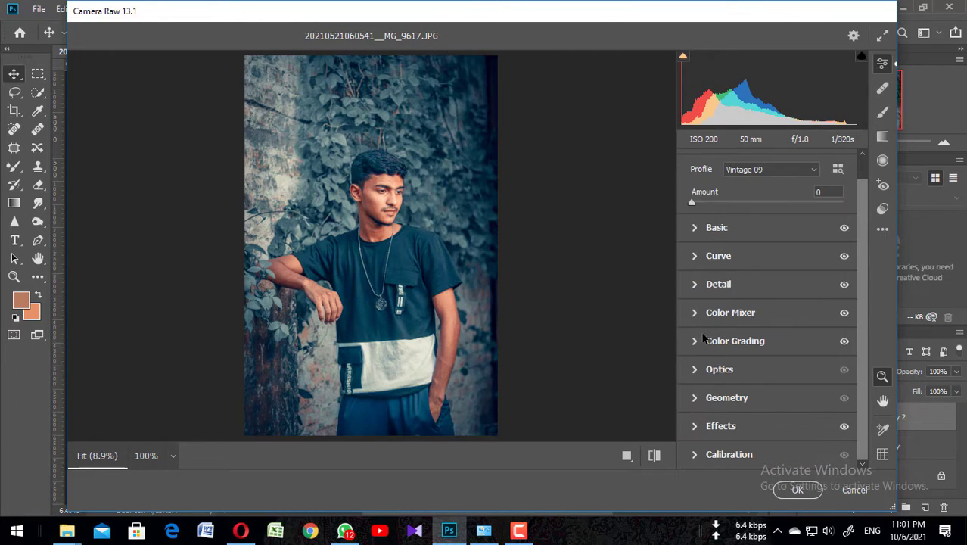
{"action": "left_click", "coordinate": [706, 310]}
{"action": "scroll", "coordinate": [765, 338], "scroll_direction": "down", "scroll_amount": 1}
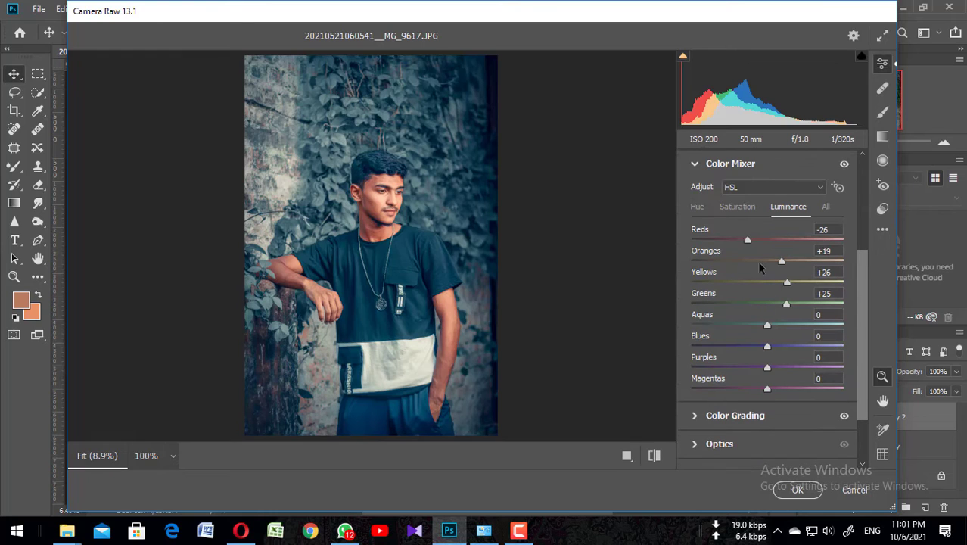
{"action": "left_click_drag", "start_coordinate": [786, 305], "coordinate": [736, 306]}
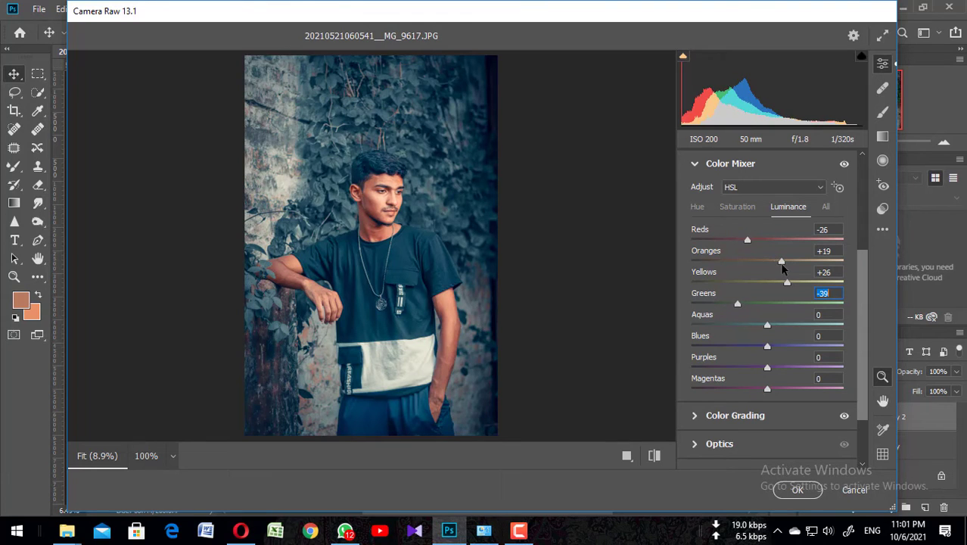
{"action": "left_click_drag", "start_coordinate": [759, 240], "coordinate": [782, 262]}
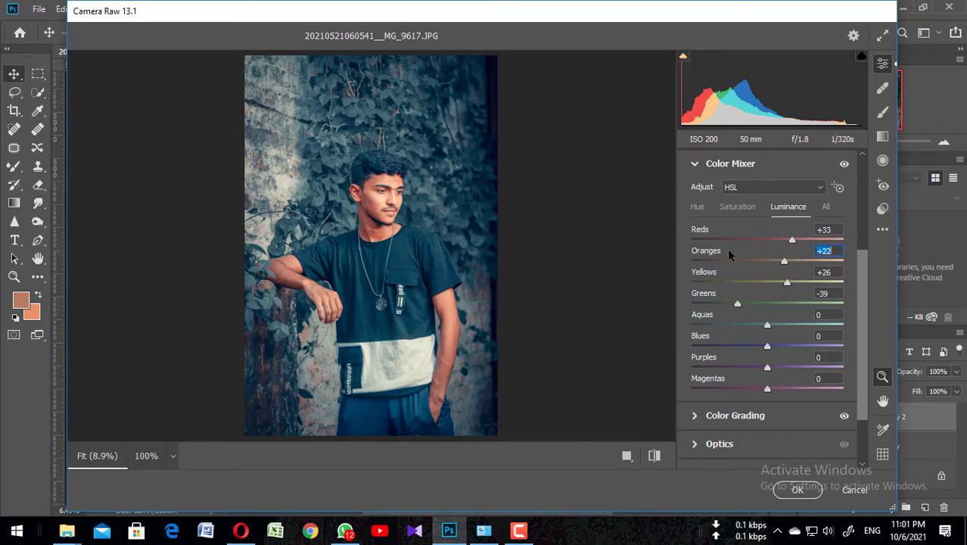
Set the Color Mixer hue of Blues to -25, Yellows to +80 and Greens to +89, with Greens saturation at +11
{"action": "left_click", "coordinate": [697, 209]}
{"action": "mouse_move", "coordinate": [741, 344]}
{"action": "left_mouse_down"}
{"action": "mouse_move", "coordinate": [790, 340]}
{"action": "mouse_move", "coordinate": [748, 345]}
{"action": "left_mouse_up"}
{"action": "left_click", "coordinate": [739, 207]}
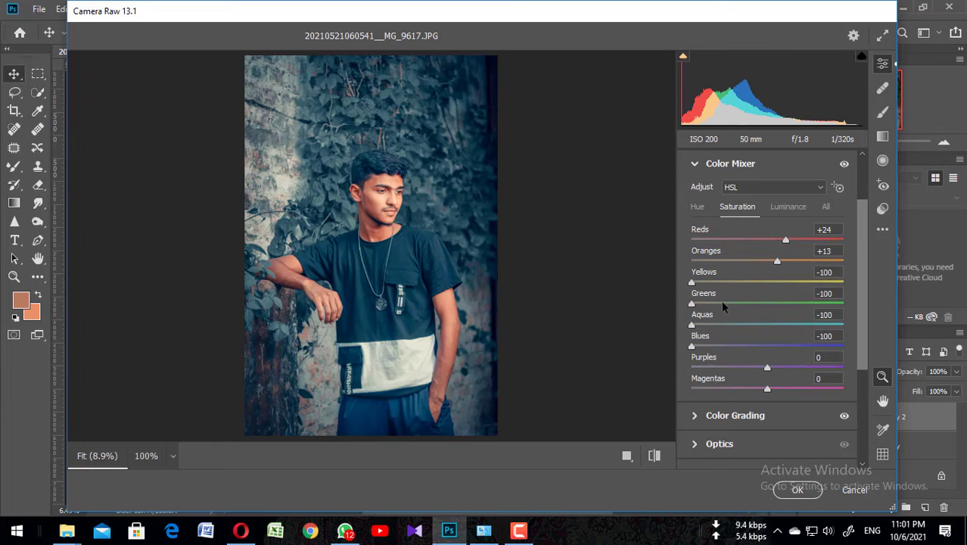
{"action": "left_click_drag", "start_coordinate": [721, 303], "coordinate": [828, 281]}
{"action": "left_click", "coordinate": [698, 207]}
{"action": "left_click_drag", "start_coordinate": [740, 308], "coordinate": [835, 307]}
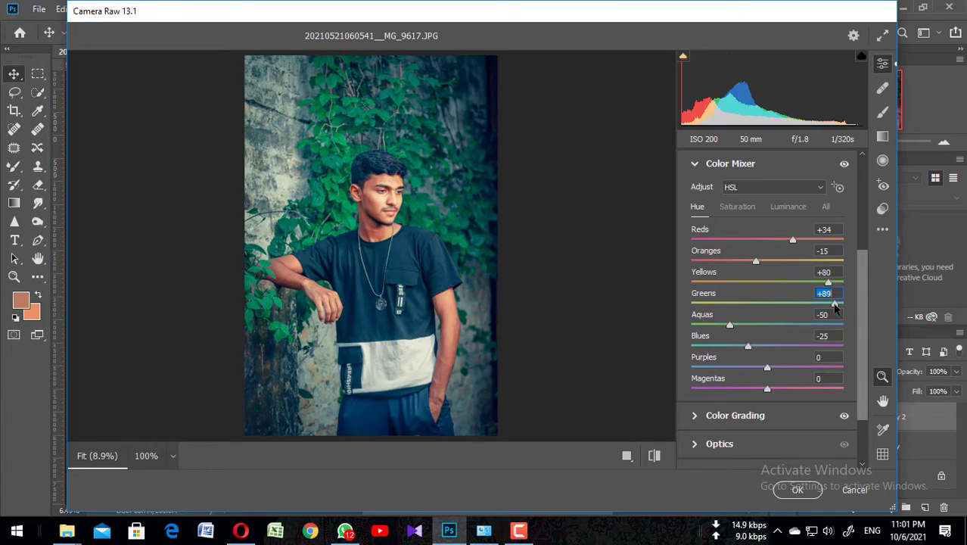
Set the Blues saturation to -31 and the Blues luminance to -49 in the Color Mixer
{"action": "left_click", "coordinate": [735, 209]}
{"action": "left_click_drag", "start_coordinate": [769, 345], "coordinate": [838, 348]}
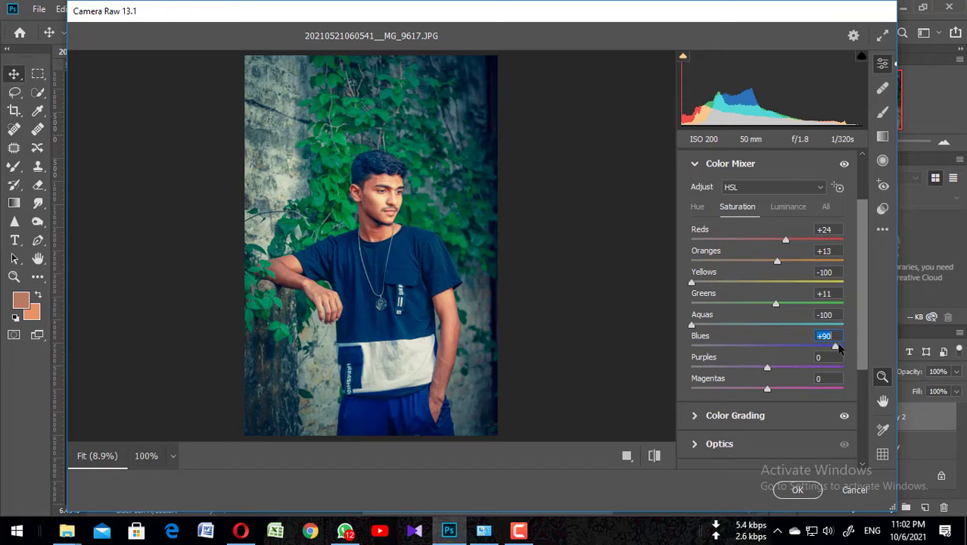
{"action": "mouse_move", "coordinate": [729, 348]}
{"action": "left_mouse_down"}
{"action": "mouse_move", "coordinate": [679, 342]}
{"action": "mouse_move", "coordinate": [744, 346]}
{"action": "mouse_move", "coordinate": [715, 347]}
{"action": "mouse_move", "coordinate": [727, 348]}
{"action": "left_mouse_up"}
{"action": "left_click", "coordinate": [797, 209]}
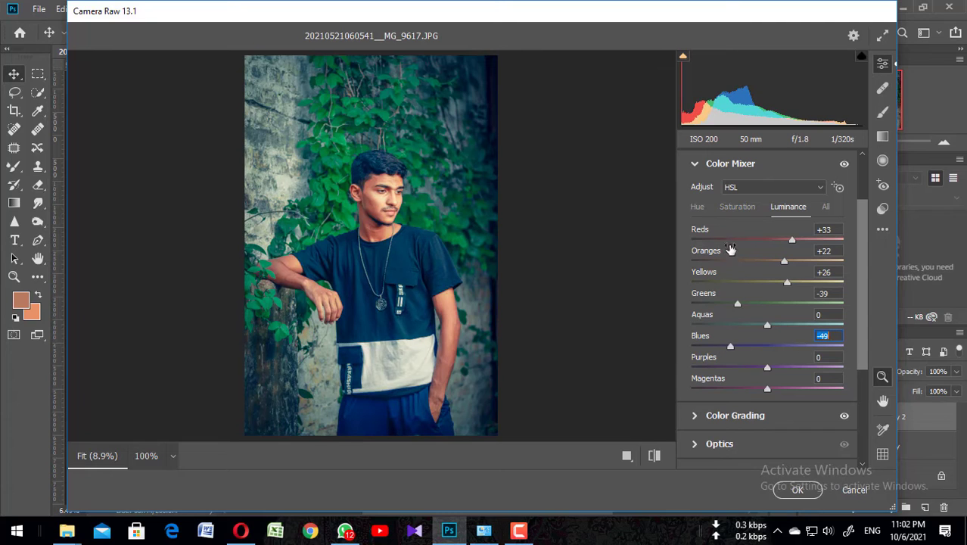
Set the hue of Yellows to -60 and Greens to +43, and keep the Aquas saturation at -100
{"action": "left_click", "coordinate": [697, 207]}
{"action": "left_click_drag", "start_coordinate": [740, 283], "coordinate": [729, 298]}
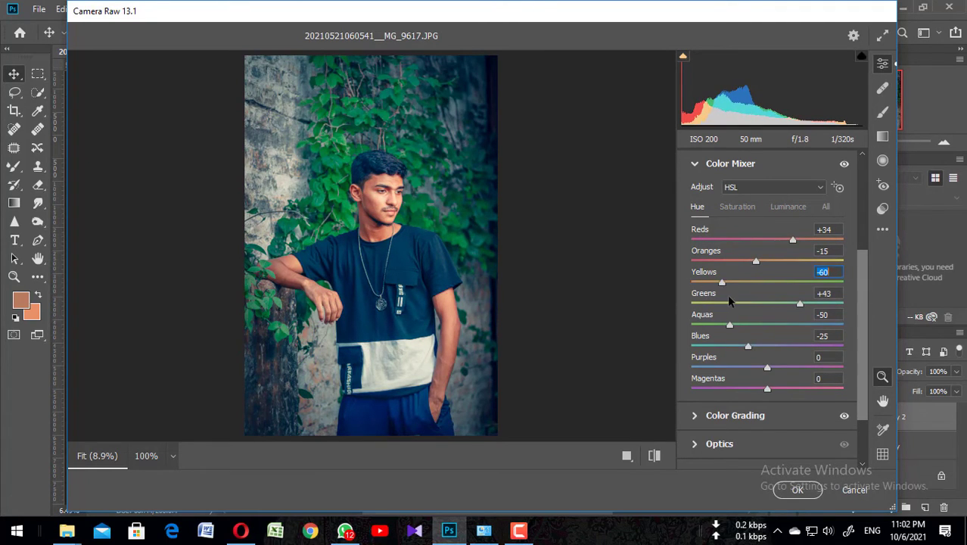
{"action": "left_click", "coordinate": [738, 206]}
{"action": "left_click_drag", "start_coordinate": [764, 322], "coordinate": [652, 328]}
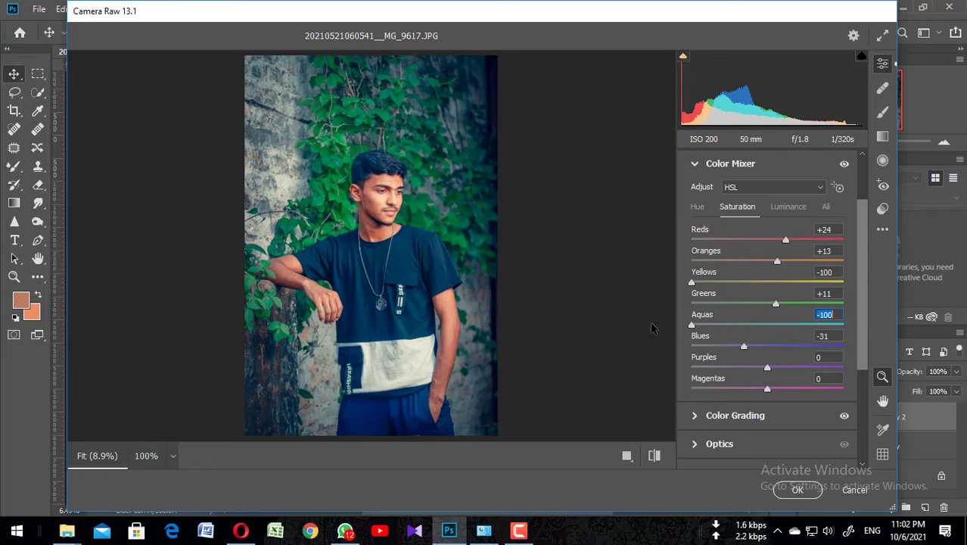
Set Vignetting to -57 in the effects and apply the Camera Raw adjustments to the layer
{"action": "left_click", "coordinate": [698, 168]}
{"action": "left_click", "coordinate": [694, 426]}
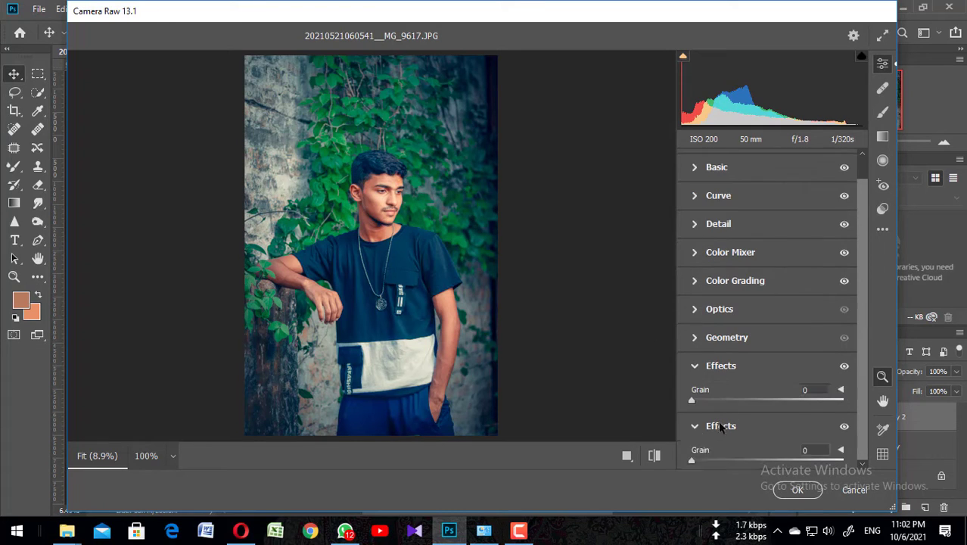
{"action": "left_click_drag", "start_coordinate": [768, 429], "coordinate": [724, 430]}
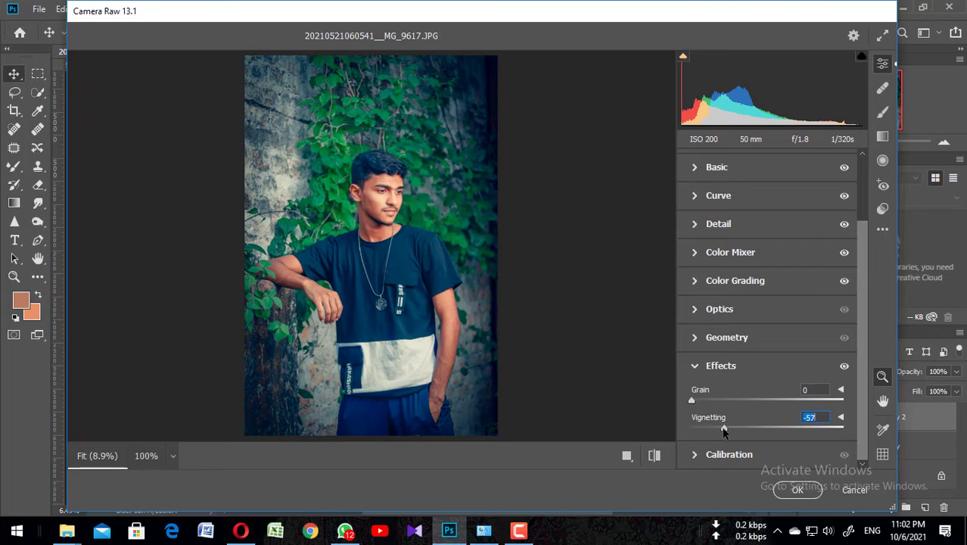
{"action": "left_click", "coordinate": [804, 488]}
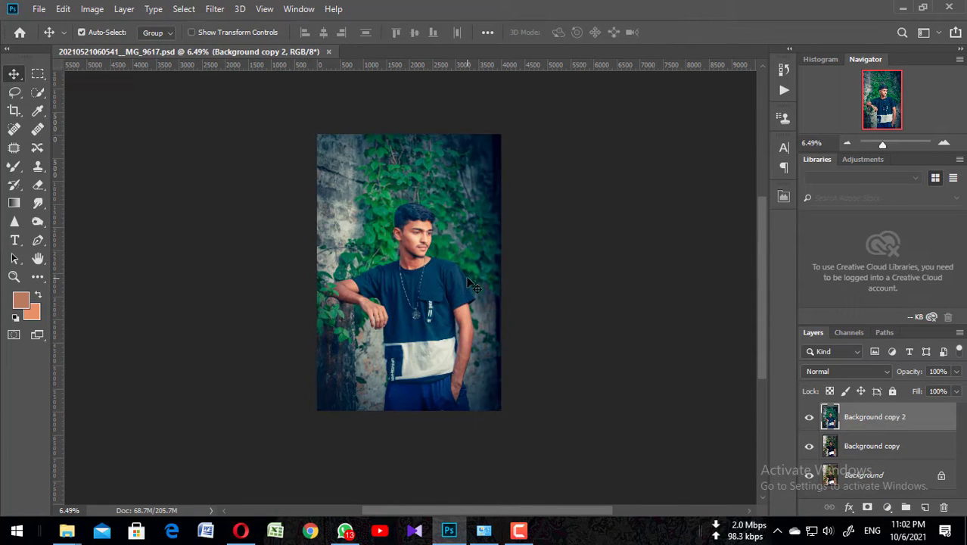
Duplicate the Background copy 2 layer
{"action": "left_click_drag", "start_coordinate": [465, 274], "coordinate": [355, 334]}
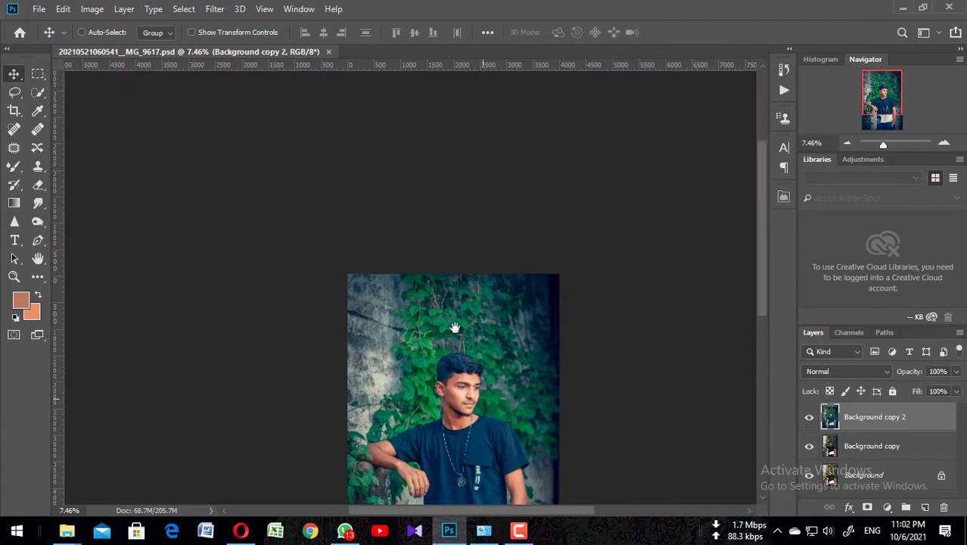
{"action": "left_click_drag", "start_coordinate": [454, 328], "coordinate": [386, 168]}
{"action": "left_click_drag", "start_coordinate": [876, 415], "coordinate": [926, 507]}
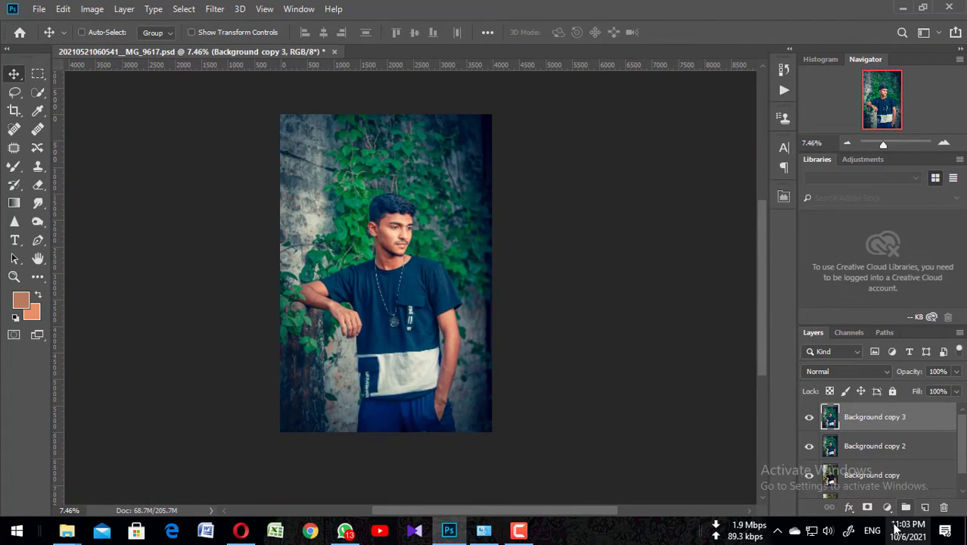
{"action": "left_click", "coordinate": [888, 507]}
{"action": "left_click", "coordinate": [892, 485]}
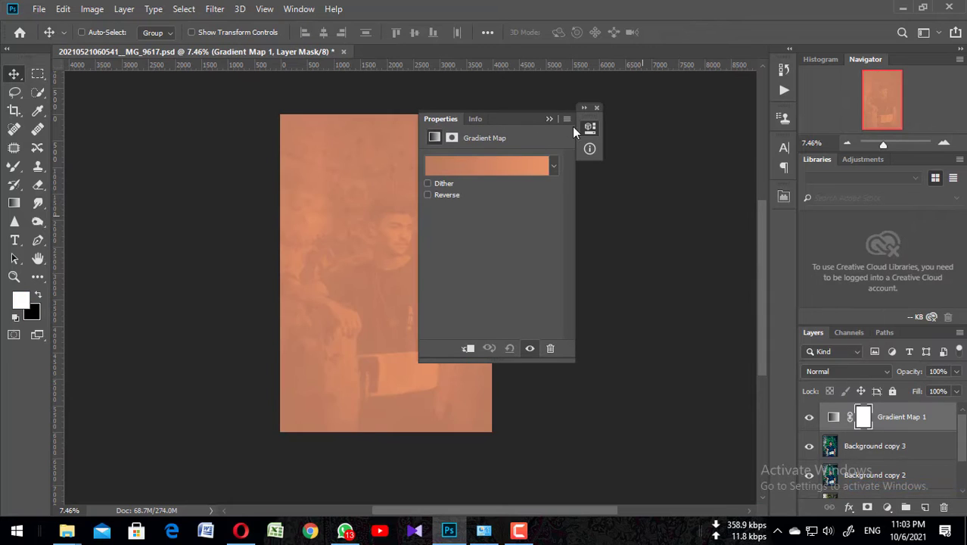
{"action": "key", "text": "ctrl+z"}
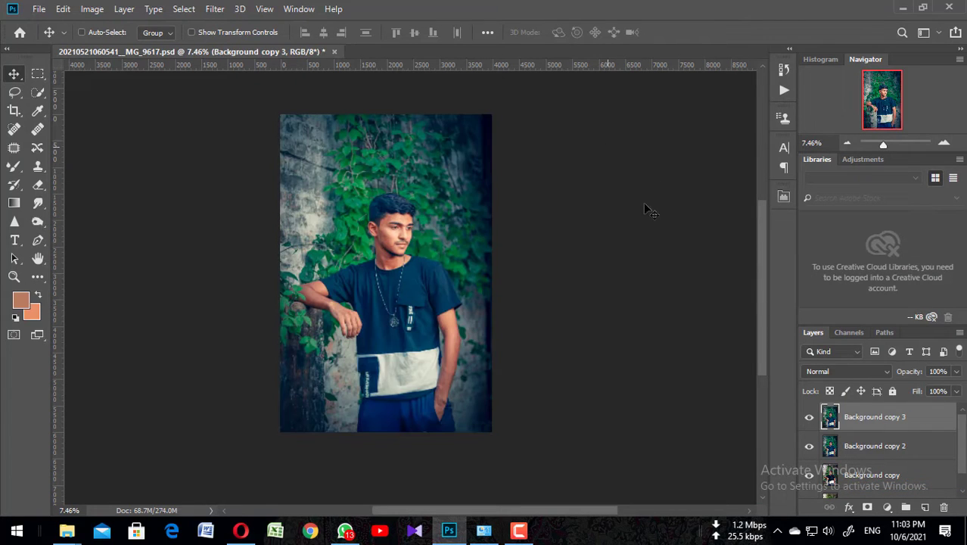
Add a Selective Color adjustment layer above the duplicated layer and move its settings clear of the photo
{"action": "left_click", "coordinate": [888, 507]}
{"action": "left_click", "coordinate": [893, 497]}
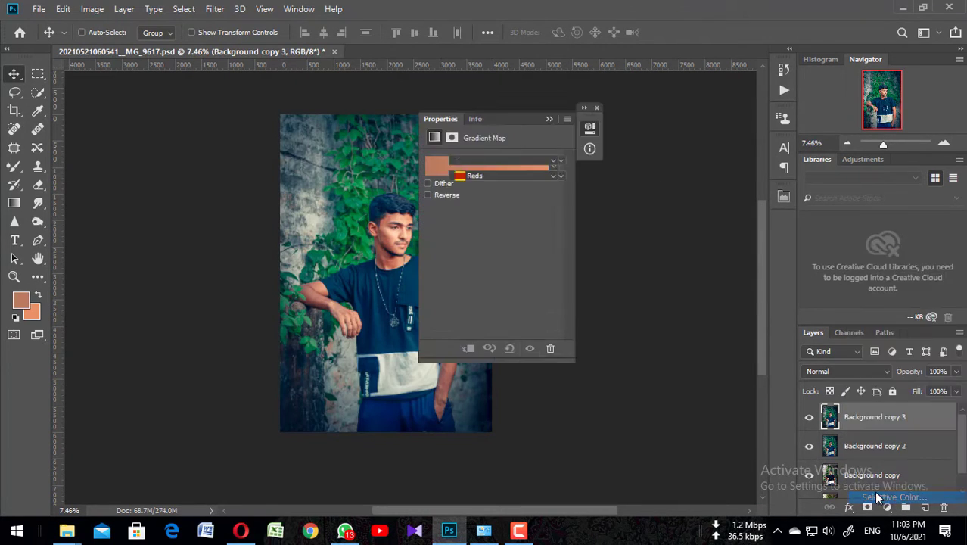
{"action": "left_click", "coordinate": [583, 108]}
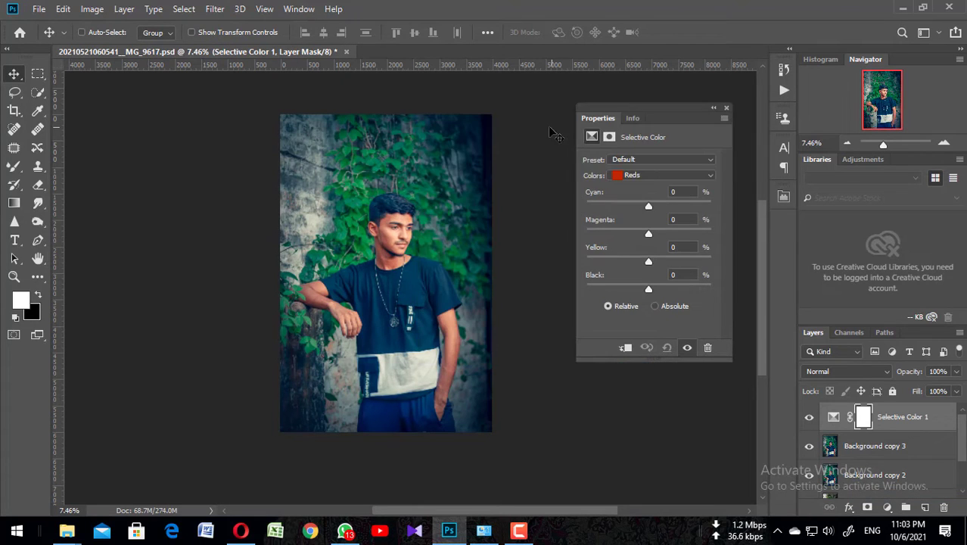
{"action": "left_click_drag", "start_coordinate": [648, 112], "coordinate": [696, 88]}
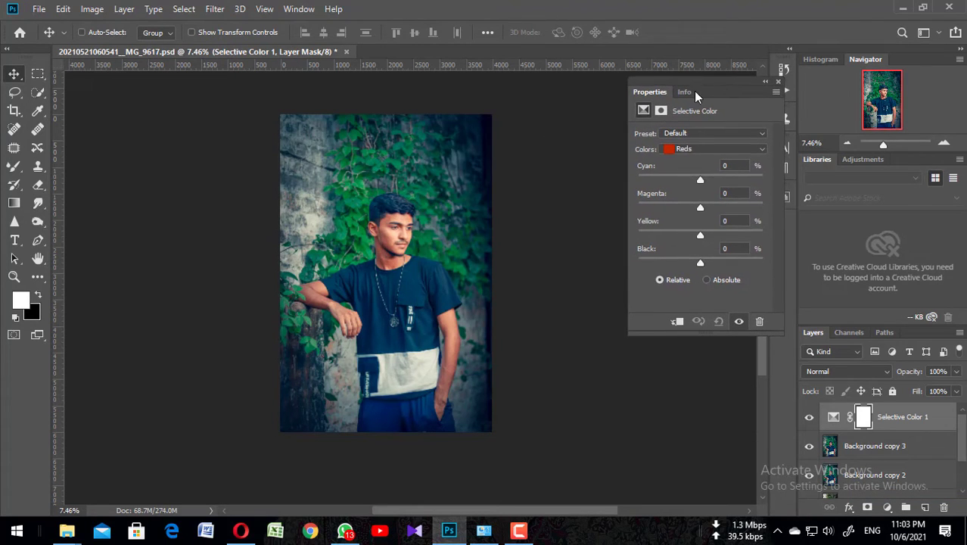
Adjust the Greens in the Selective Color adjustment, raising their Black amount
{"action": "left_click", "coordinate": [687, 151]}
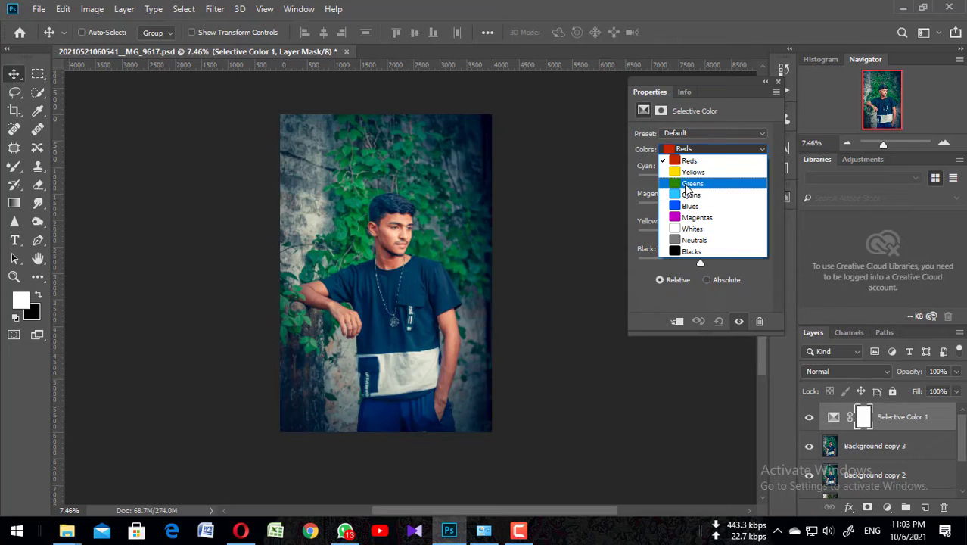
{"action": "left_click", "coordinate": [686, 174]}
{"action": "mouse_move", "coordinate": [707, 265]}
{"action": "left_mouse_down"}
{"action": "mouse_move", "coordinate": [719, 265]}
{"action": "mouse_move", "coordinate": [677, 265]}
{"action": "mouse_move", "coordinate": [725, 263]}
{"action": "left_mouse_up"}
{"action": "left_click_drag", "start_coordinate": [664, 241], "coordinate": [677, 207]}
Set Yellow to +5% and Black to +22% for the Blues in the Selective Color adjustment
{"action": "left_click", "coordinate": [690, 152]}
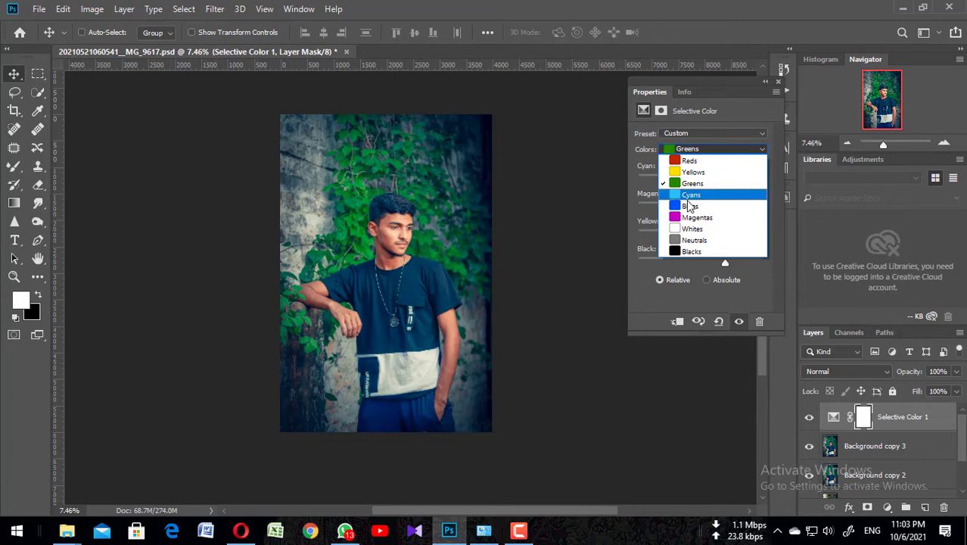
{"action": "left_click", "coordinate": [690, 206]}
{"action": "left_click_drag", "start_coordinate": [734, 262], "coordinate": [654, 234]}
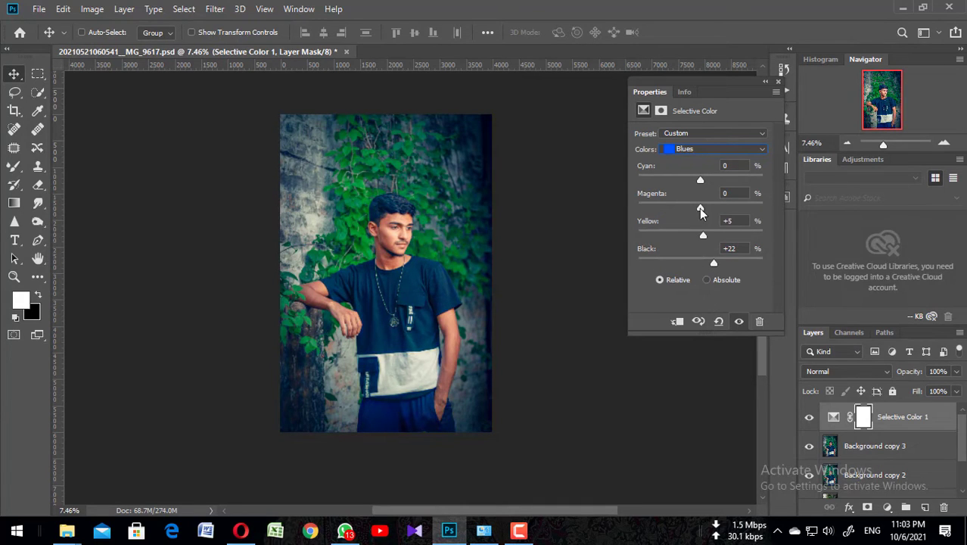
Adjust the Magenta of the Blues plus the Black and Yellow of the Cyans in the Selective Color adjustment, and compare the photo without it
{"action": "mouse_move", "coordinate": [701, 208]}
{"action": "left_mouse_down"}
{"action": "mouse_move", "coordinate": [649, 209]}
{"action": "mouse_move", "coordinate": [709, 211]}
{"action": "left_mouse_up"}
{"action": "left_click", "coordinate": [685, 149]}
{"action": "left_click", "coordinate": [689, 194]}
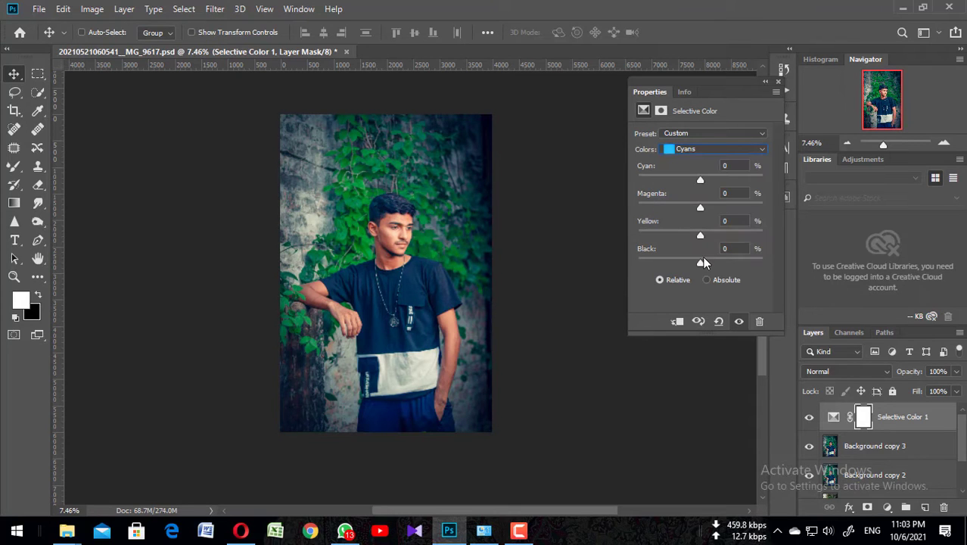
{"action": "left_click_drag", "start_coordinate": [718, 266], "coordinate": [698, 265]}
{"action": "left_click_drag", "start_coordinate": [733, 237], "coordinate": [666, 237]}
{"action": "left_click", "coordinate": [778, 82]}
{"action": "scroll", "coordinate": [411, 253], "scroll_direction": "up", "scroll_amount": 2}
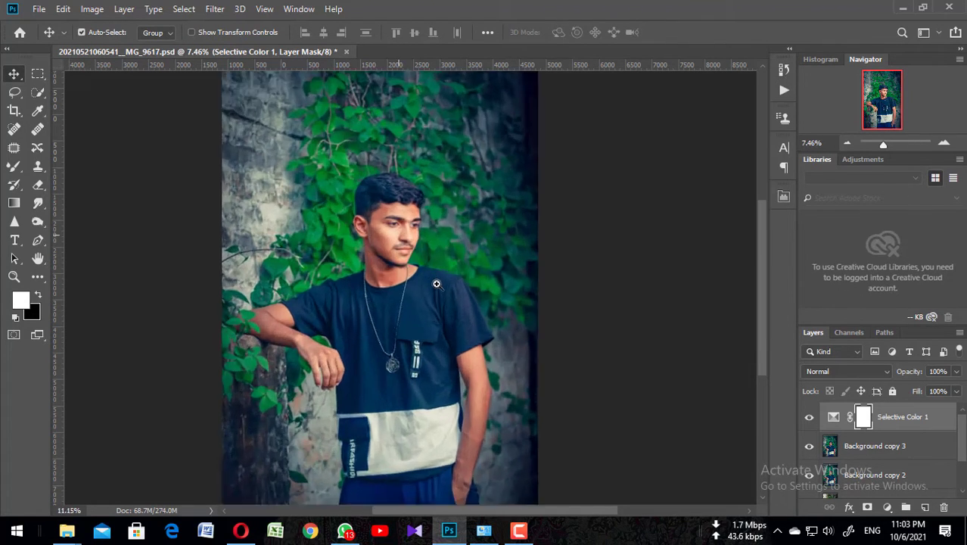
{"action": "left_click_drag", "start_coordinate": [437, 284], "coordinate": [466, 299]}
{"action": "left_click", "coordinate": [809, 419]}
{"action": "left_click", "coordinate": [809, 418]}
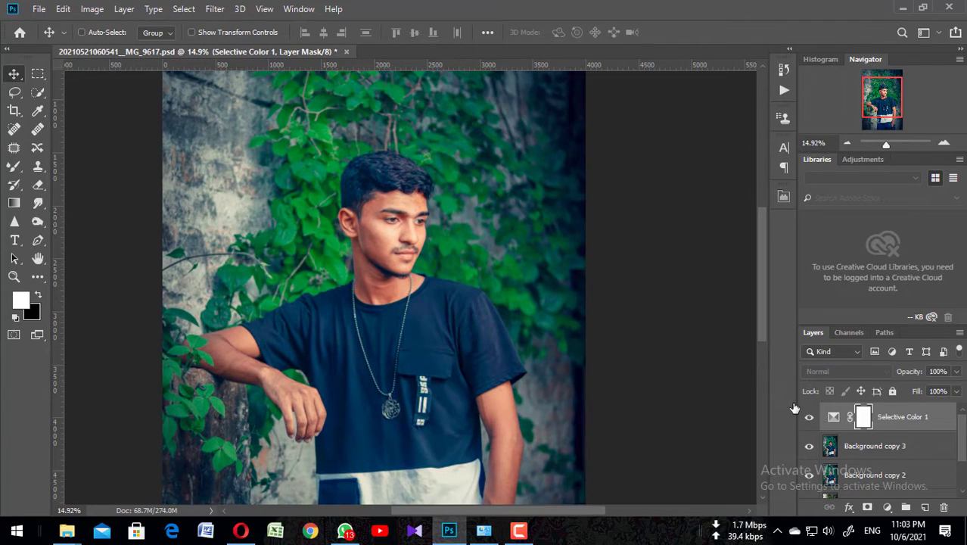
Flatten the image, duplicate the Background layer and save the document
{"action": "right_click", "coordinate": [879, 412]}
{"action": "left_click", "coordinate": [805, 432]}
{"action": "left_click_drag", "start_coordinate": [916, 472], "coordinate": [925, 509]}
{"action": "key", "text": "ctrl+s"}
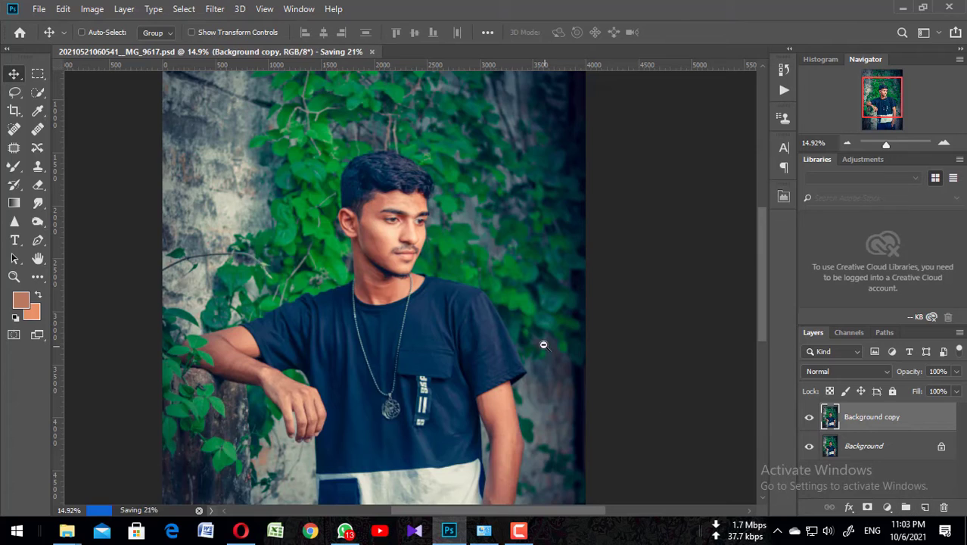
Open the Camera Raw Filter for the duplicated layer, apply the alvi xmp preset and browse the other user presets
{"action": "scroll", "coordinate": [500, 344], "scroll_direction": "down", "scroll_amount": 3}
{"action": "scroll", "coordinate": [500, 344], "scroll_direction": "down", "scroll_amount": 1}
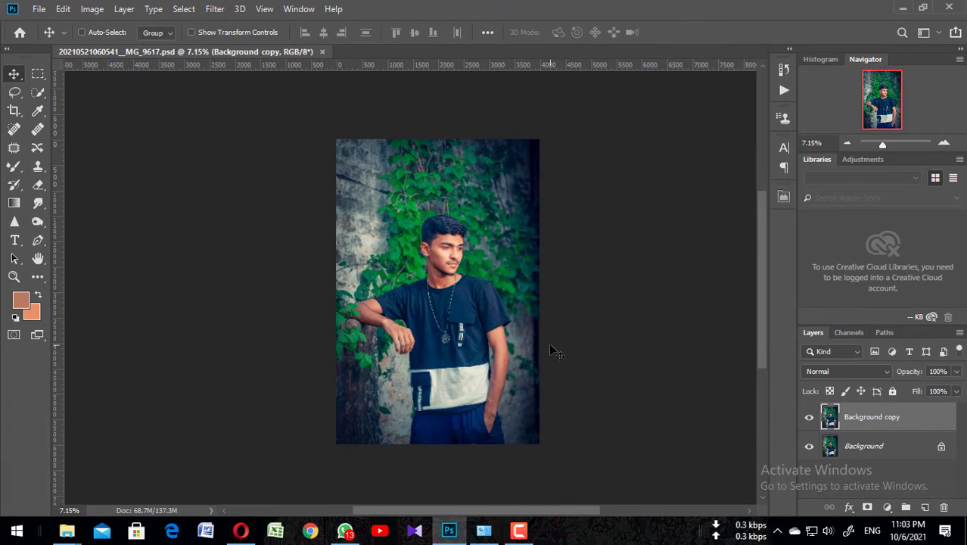
{"action": "left_click", "coordinate": [215, 9]}
{"action": "left_click", "coordinate": [237, 96]}
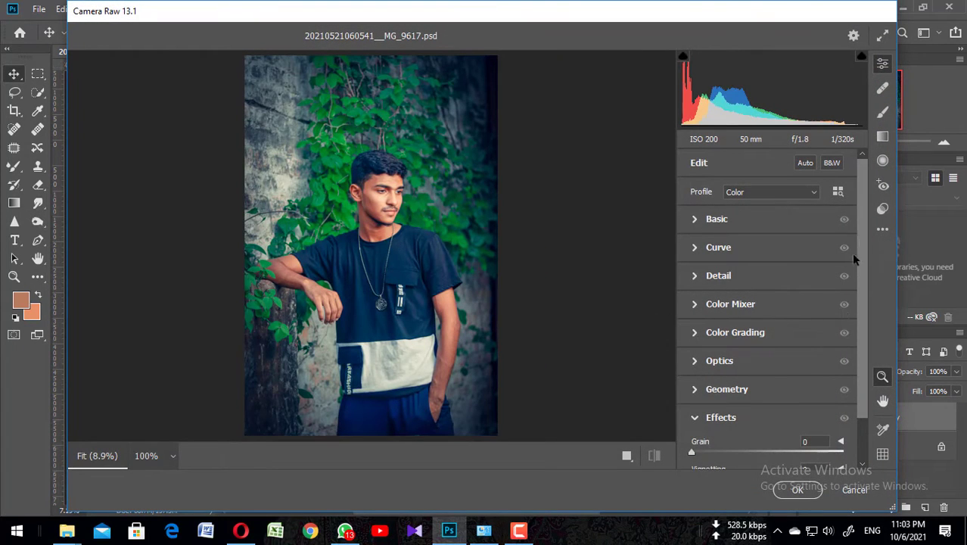
{"action": "left_click", "coordinate": [883, 208]}
{"action": "left_click", "coordinate": [723, 209]}
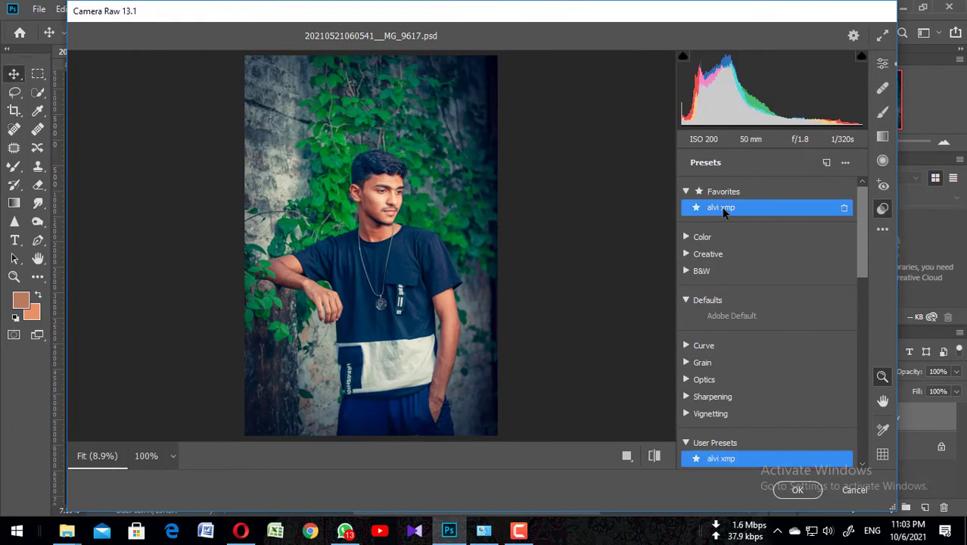
{"action": "scroll", "coordinate": [846, 355], "scroll_direction": "down", "scroll_amount": 3}
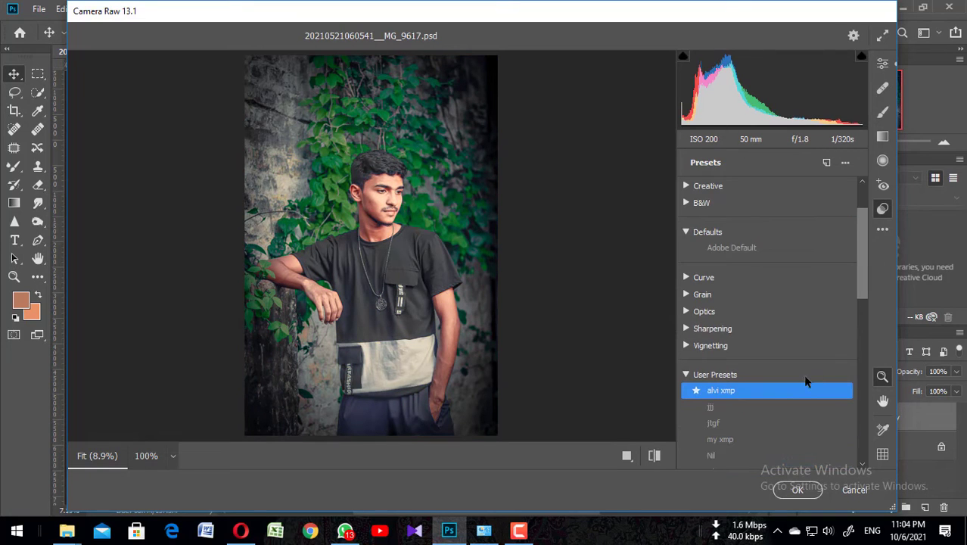
{"action": "scroll", "coordinate": [722, 403], "scroll_direction": "down", "scroll_amount": 5}
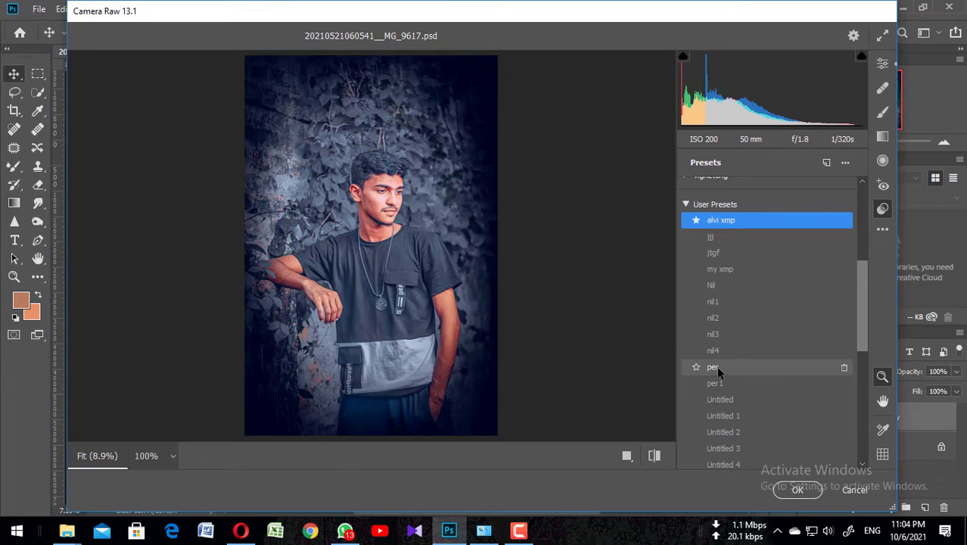
Load a saved Camera Raw settings file onto the photo
{"action": "left_click", "coordinate": [881, 230]}
{"action": "left_click", "coordinate": [803, 394]}
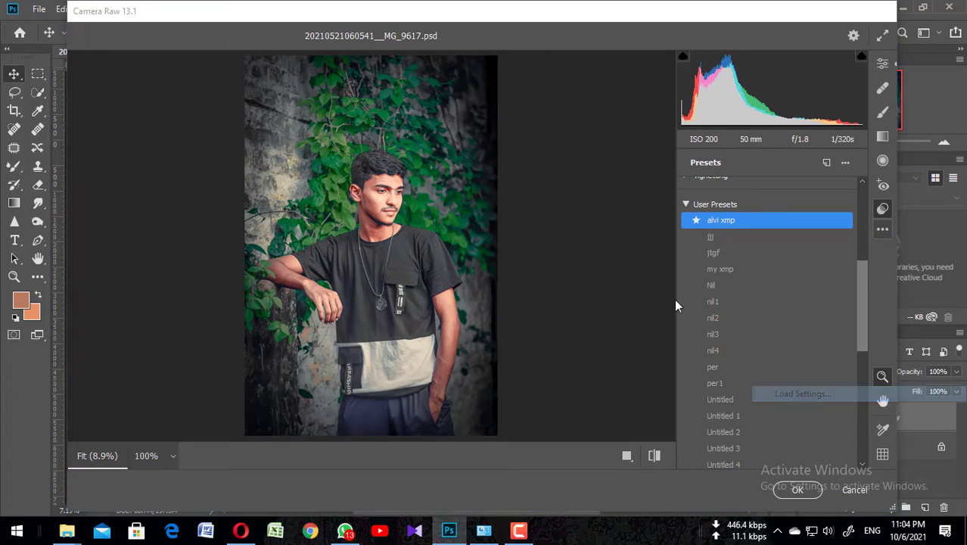
{"action": "left_click", "coordinate": [407, 123]}
{"action": "double_click", "coordinate": [408, 124]}
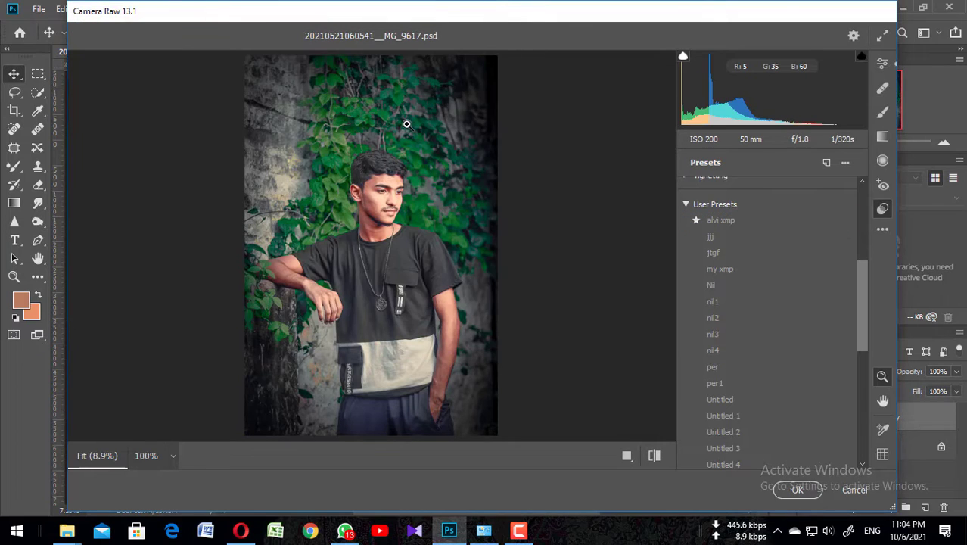
{"action": "left_click", "coordinate": [882, 231]}
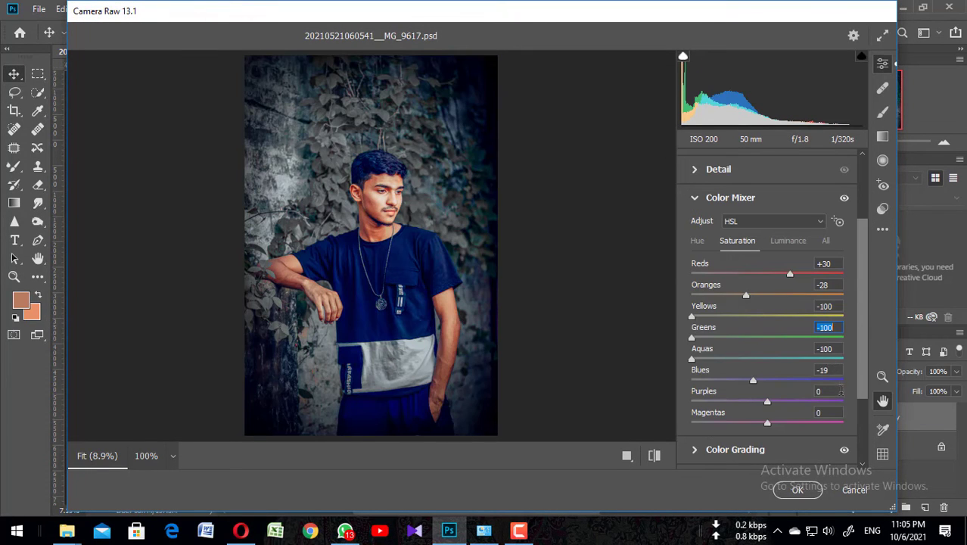
Set the Color Mixer saturation of the Greens to -12 and the Aquas to -18, and compare the before and after views
{"action": "left_click_drag", "start_coordinate": [715, 338], "coordinate": [760, 338]}
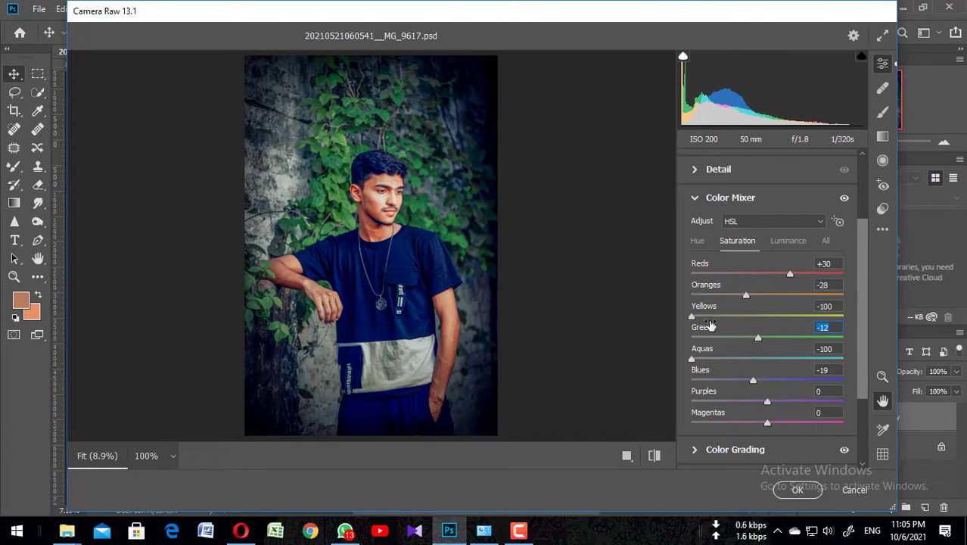
{"action": "left_click_drag", "start_coordinate": [712, 357], "coordinate": [767, 358]}
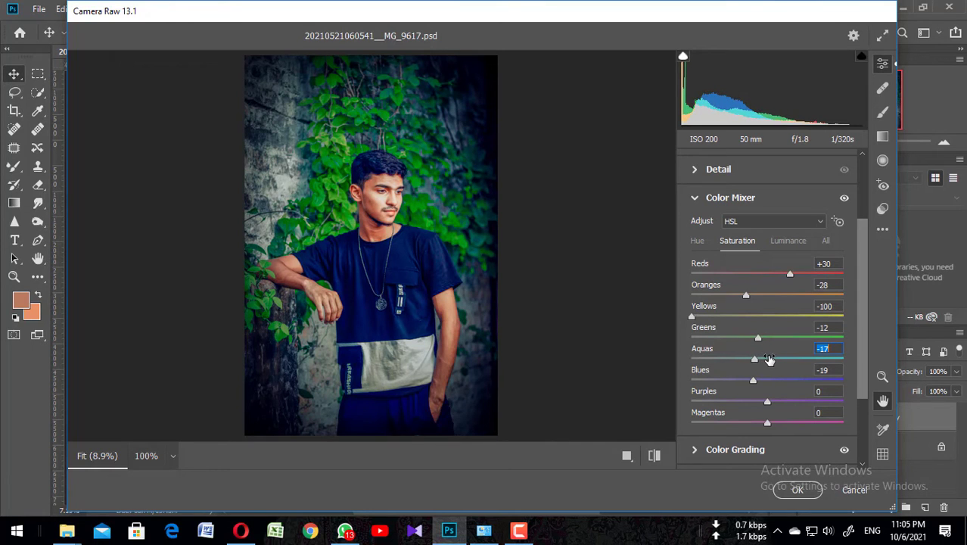
{"action": "left_click", "coordinate": [397, 209], "text": "ctrl"}
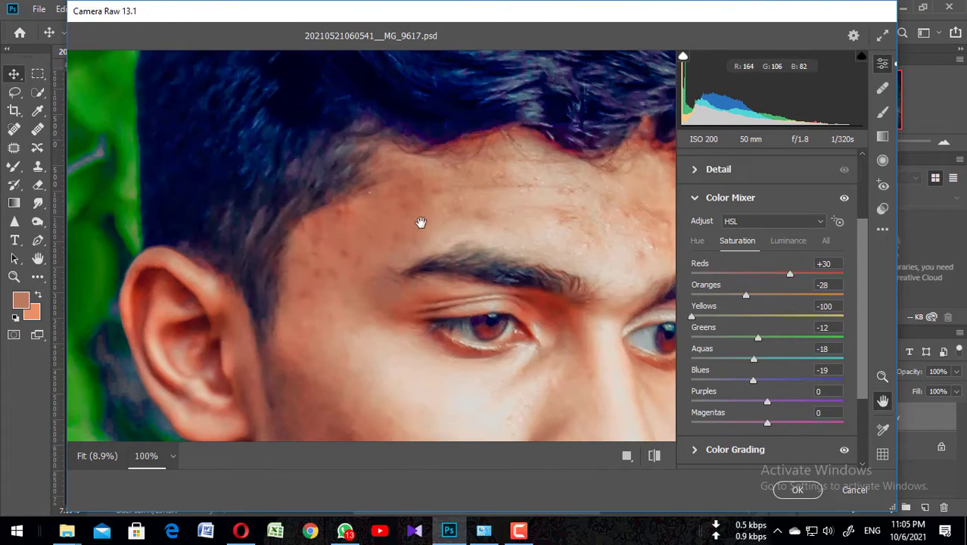
{"action": "left_click", "coordinate": [497, 297], "text": "alt"}
{"action": "left_click", "coordinate": [655, 457]}
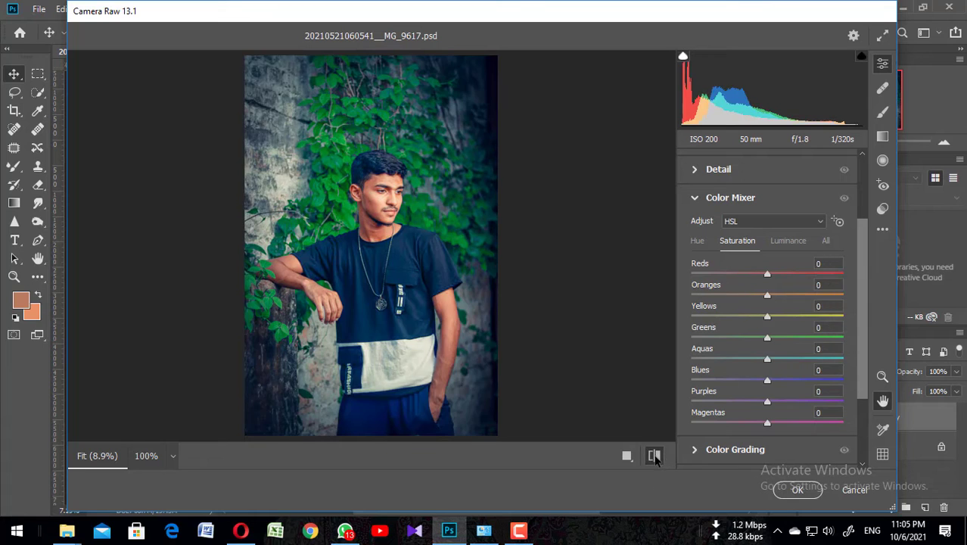
{"action": "left_click", "coordinate": [655, 457]}
Set Shadows to +51 in the Basic adjustments and Vignetting to +5 in the Effects
{"action": "left_click", "coordinate": [693, 199]}
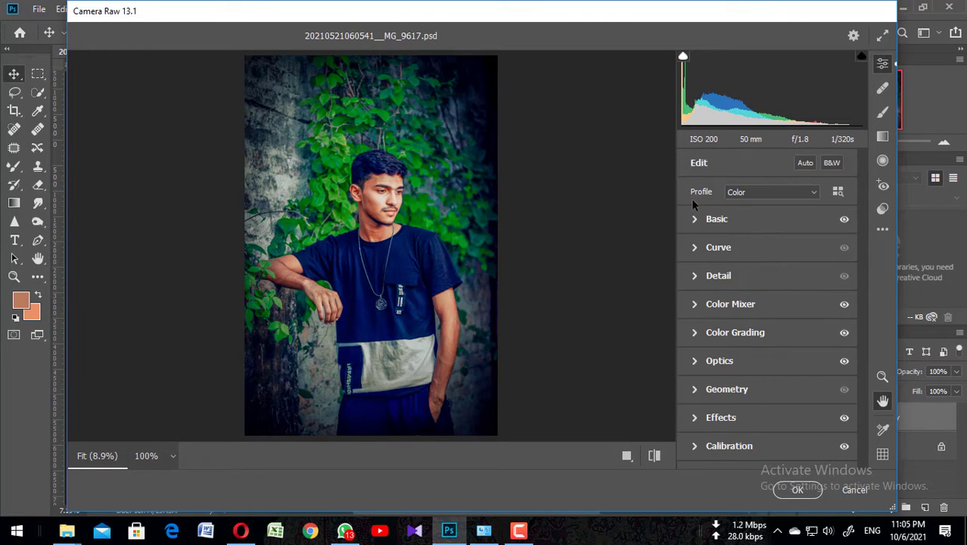
{"action": "left_click", "coordinate": [694, 219]}
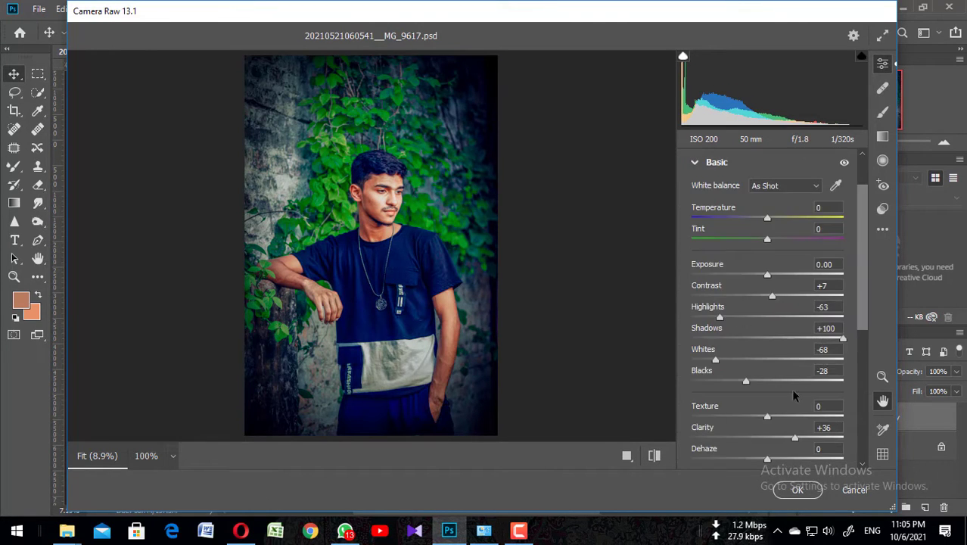
{"action": "left_click_drag", "start_coordinate": [799, 340], "coordinate": [775, 330]}
{"action": "left_click", "coordinate": [694, 163]}
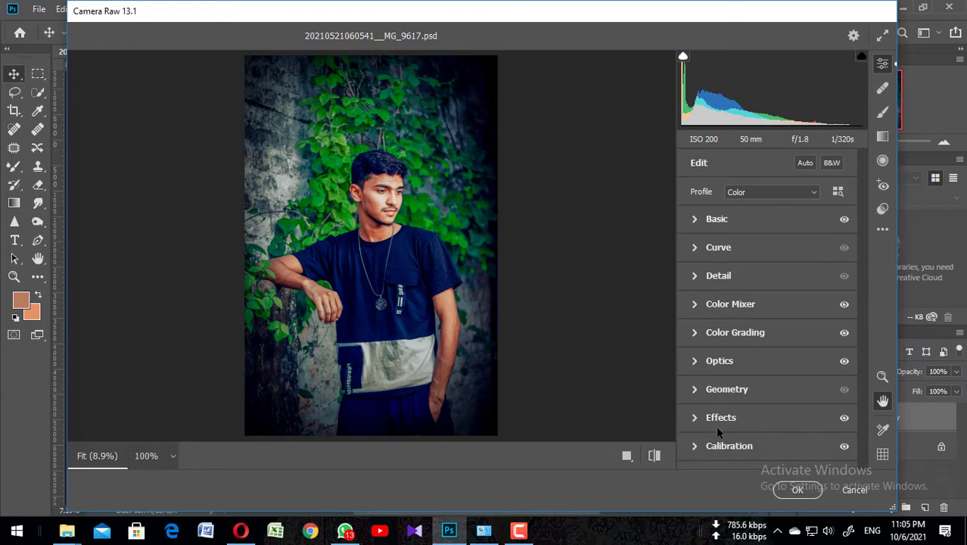
{"action": "left_click", "coordinate": [694, 418]}
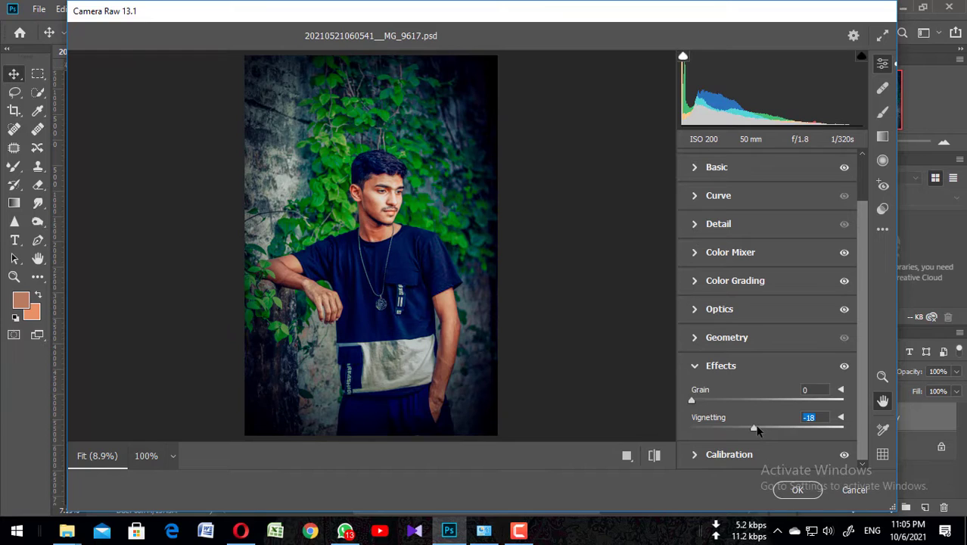
{"action": "left_click_drag", "start_coordinate": [757, 429], "coordinate": [772, 429]}
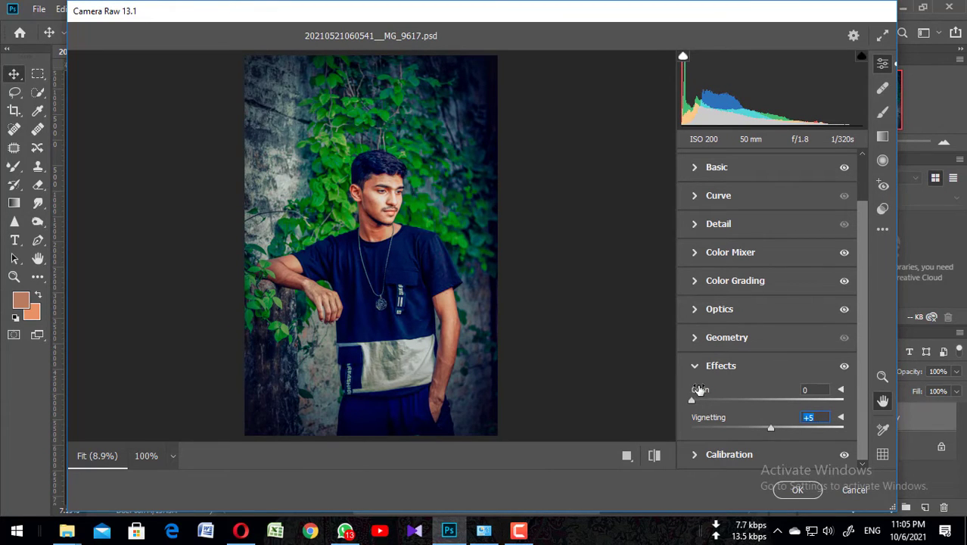
Set Clarity to +21 in the Basic adjustments
{"action": "left_click", "coordinate": [695, 168]}
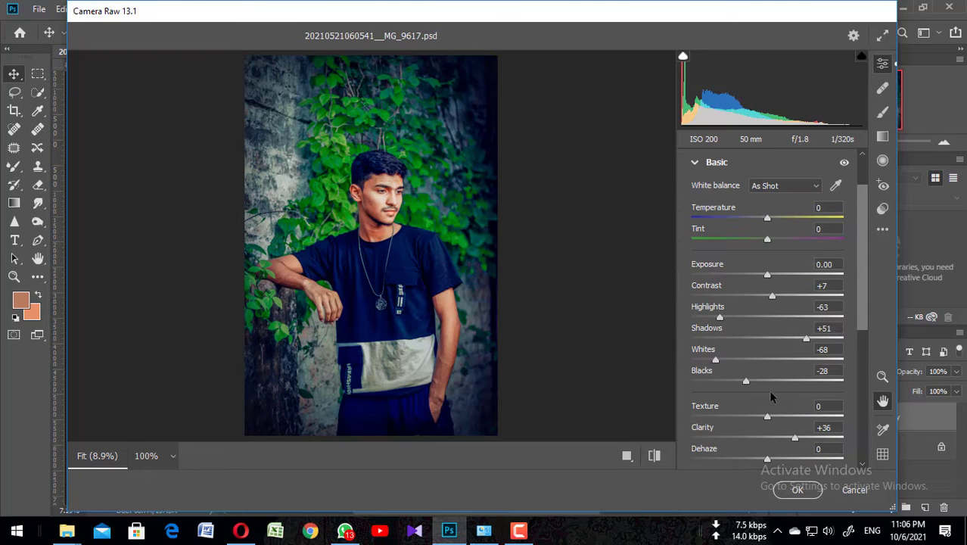
{"action": "left_click", "coordinate": [769, 437]}
{"action": "left_click_drag", "start_coordinate": [819, 443], "coordinate": [780, 447]}
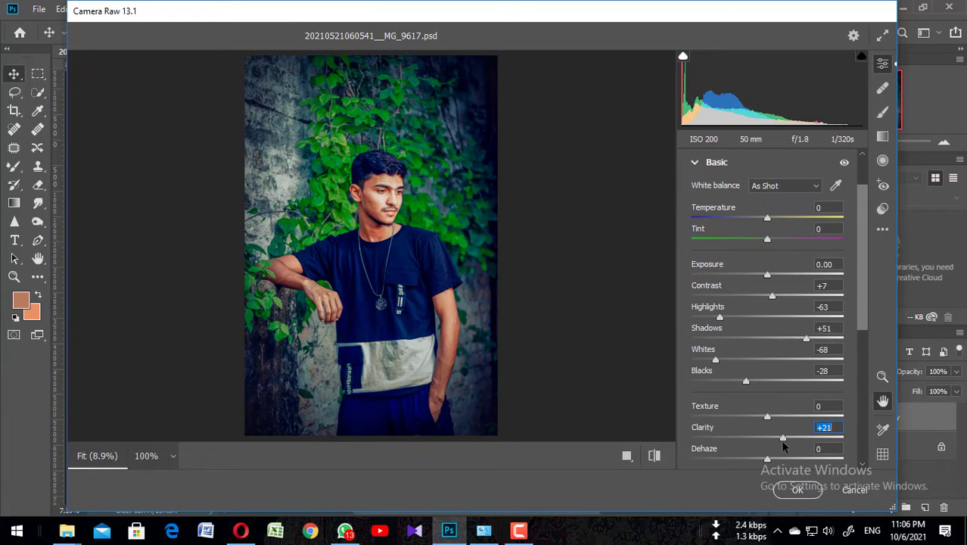
{"action": "left_click", "coordinate": [694, 163]}
Set the Color Mixer saturation of the Blues to -68 and apply the Camera Raw Filter
{"action": "left_click", "coordinate": [695, 303]}
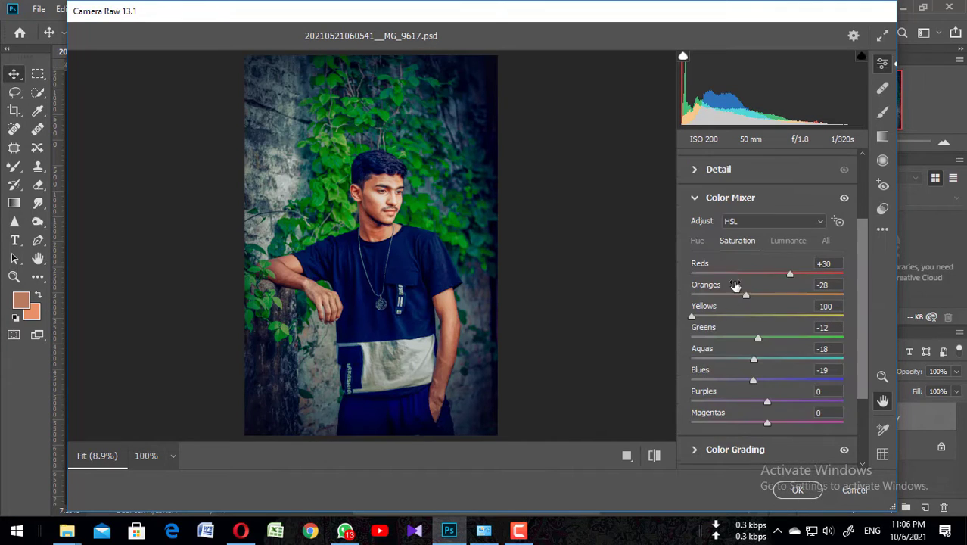
{"action": "mouse_move", "coordinate": [721, 383]}
{"action": "left_mouse_down"}
{"action": "mouse_move", "coordinate": [851, 388]}
{"action": "mouse_move", "coordinate": [700, 388]}
{"action": "mouse_move", "coordinate": [712, 390]}
{"action": "left_mouse_up"}
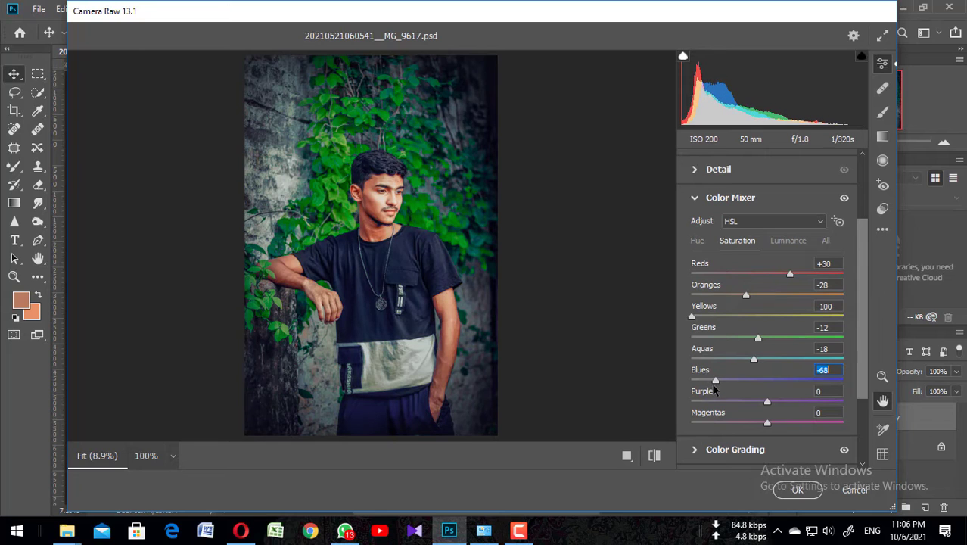
{"action": "left_click", "coordinate": [797, 489]}
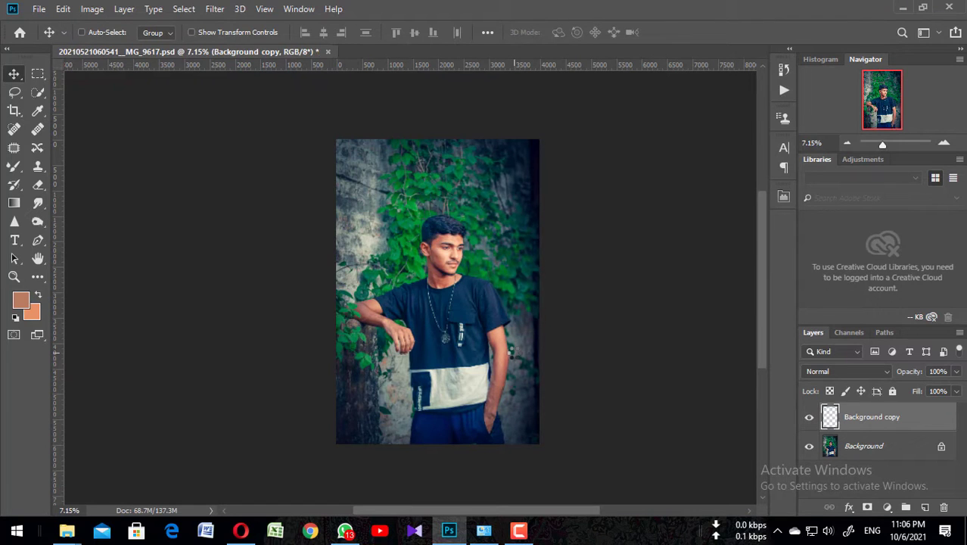
Save the document and compare the photo with and without the Background copy layer
{"action": "key", "text": "ctrl+s"}
{"action": "left_click_drag", "start_coordinate": [423, 236], "coordinate": [472, 346]}
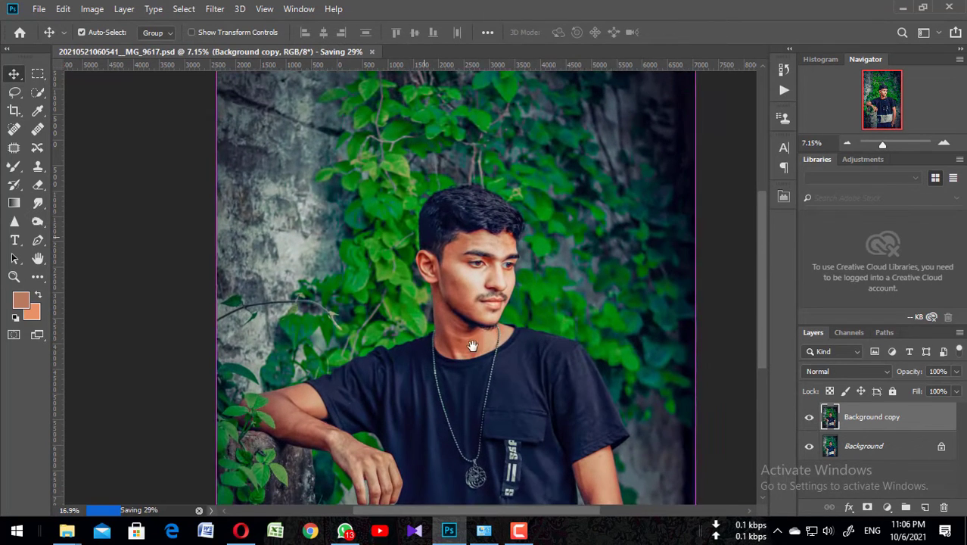
{"action": "left_click", "coordinate": [809, 419]}
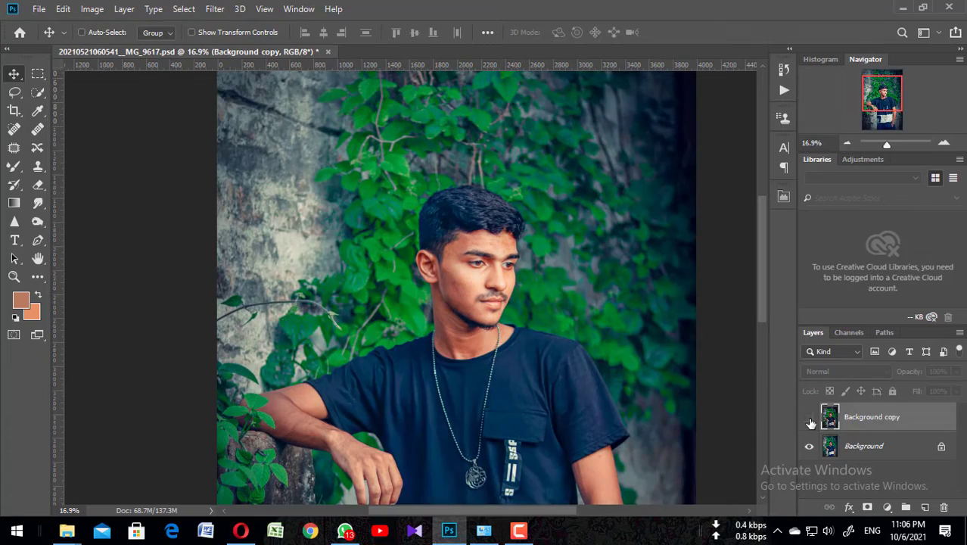
{"action": "left_click", "coordinate": [810, 419]}
{"action": "left_click_drag", "start_coordinate": [642, 373], "coordinate": [540, 326]}
{"action": "scroll", "coordinate": [540, 326], "scroll_direction": "down", "scroll_amount": 3}
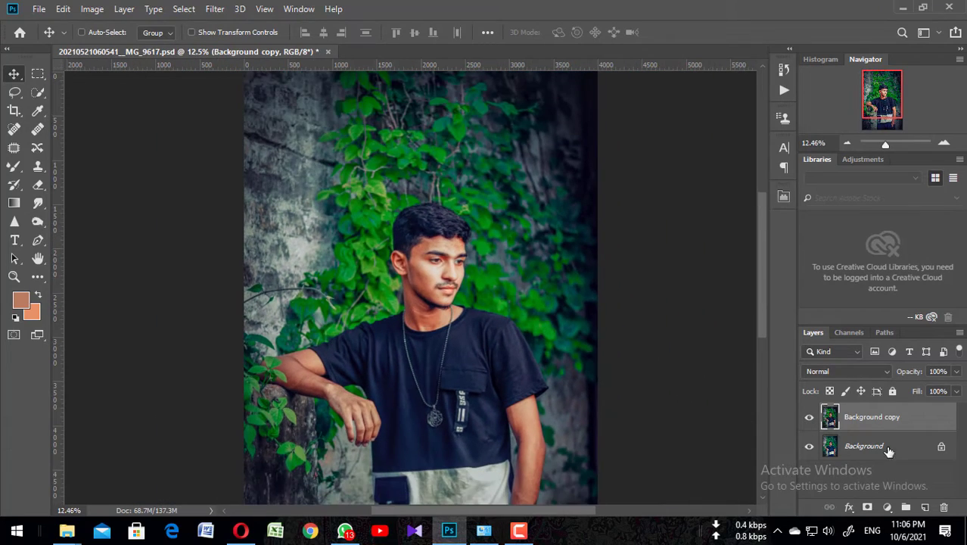
Duplicate the Background copy layer and run the Skin Softening action on the duplicate
{"action": "left_click_drag", "start_coordinate": [888, 430], "coordinate": [845, 489]}
{"action": "key", "text": "ctrl+j"}
{"action": "scroll", "coordinate": [497, 232], "scroll_direction": "up", "scroll_amount": 6}
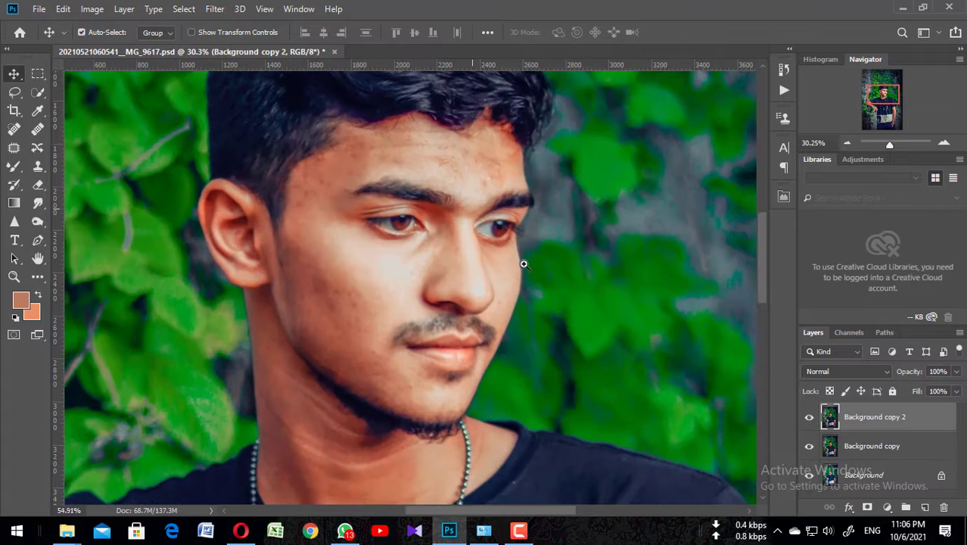
{"action": "left_click", "coordinate": [784, 90]}
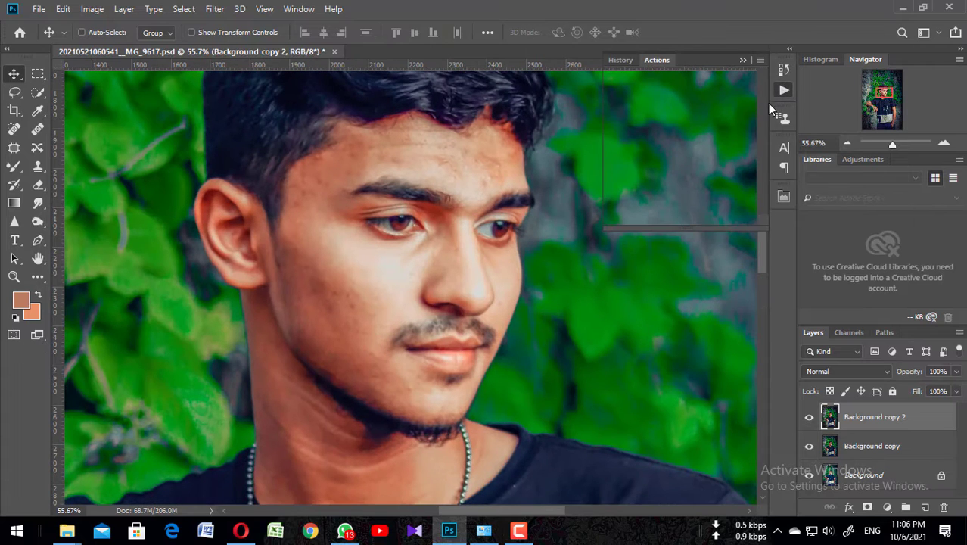
{"action": "left_click", "coordinate": [690, 91]}
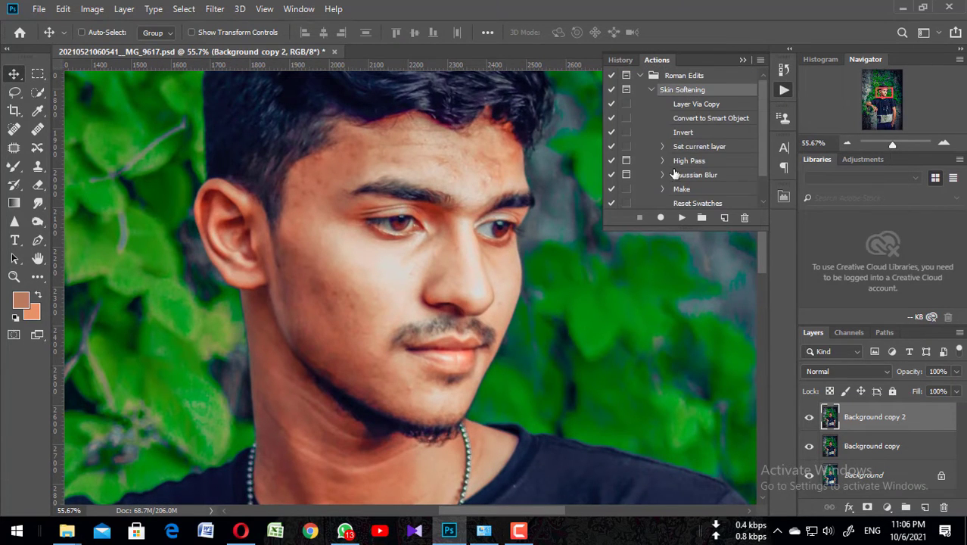
{"action": "left_click", "coordinate": [684, 218]}
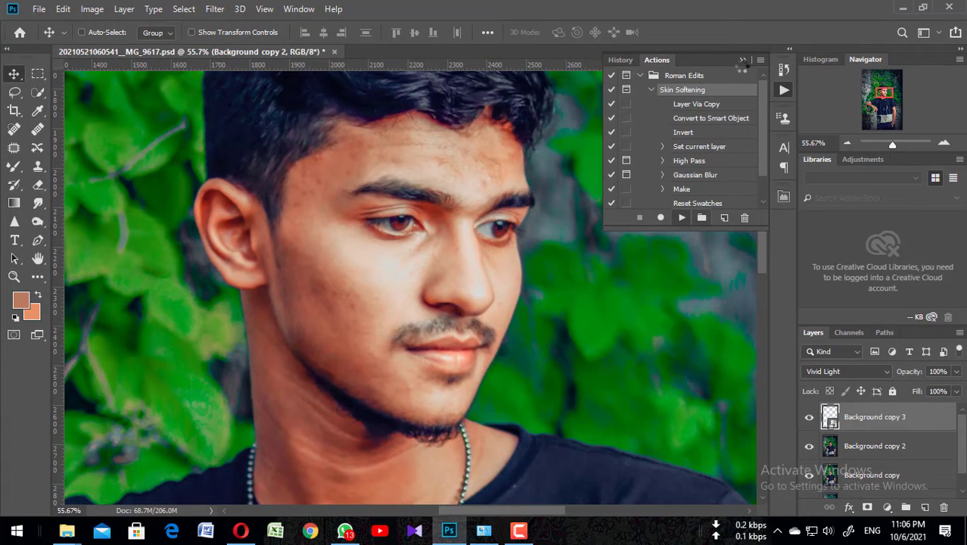
Set the High Pass radius to 1.4 pixels and apply a lower Gaussian Blur radius to finish the Skin Softening action
{"action": "left_click_drag", "start_coordinate": [493, 85], "coordinate": [668, 80]}
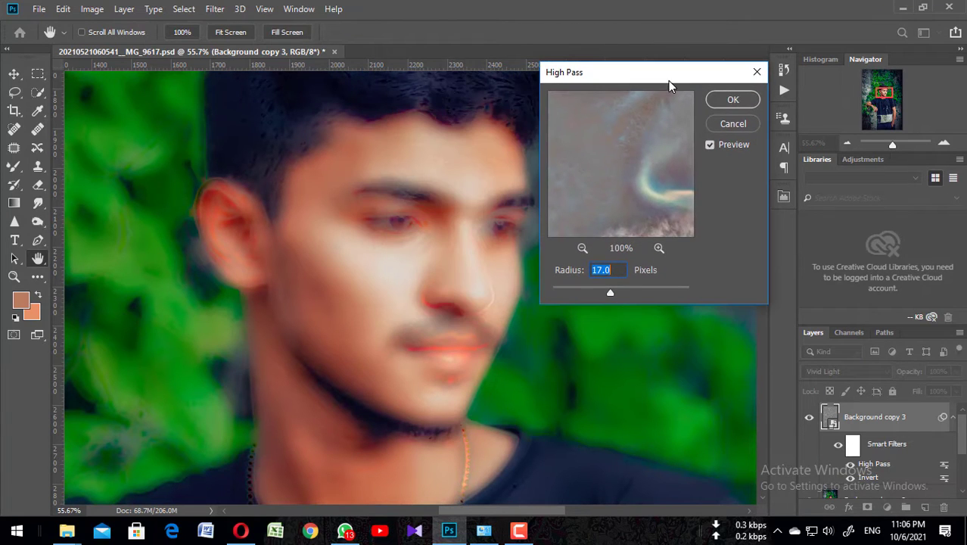
{"action": "left_click", "coordinate": [562, 288]}
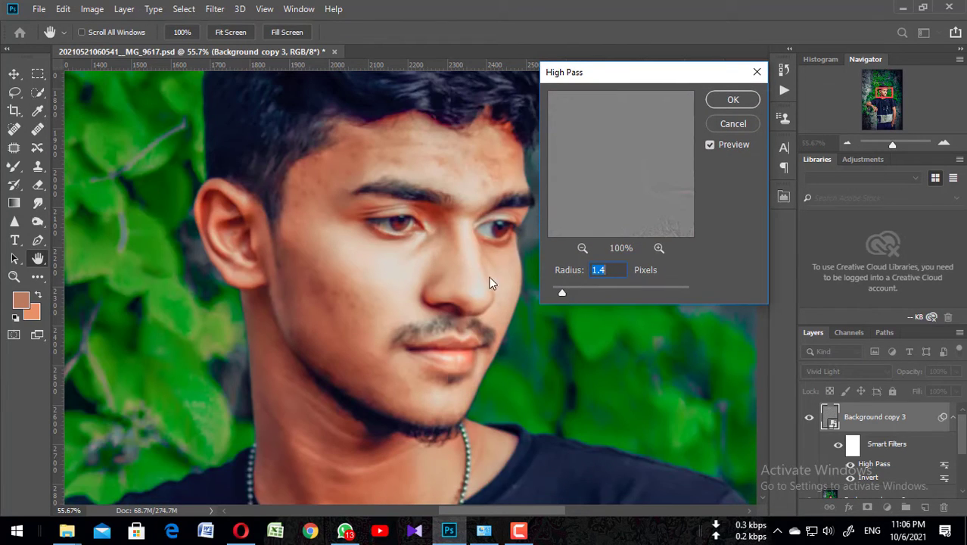
{"action": "scroll", "coordinate": [467, 259], "scroll_direction": "up", "scroll_amount": 2}
{"action": "left_click", "coordinate": [733, 100]}
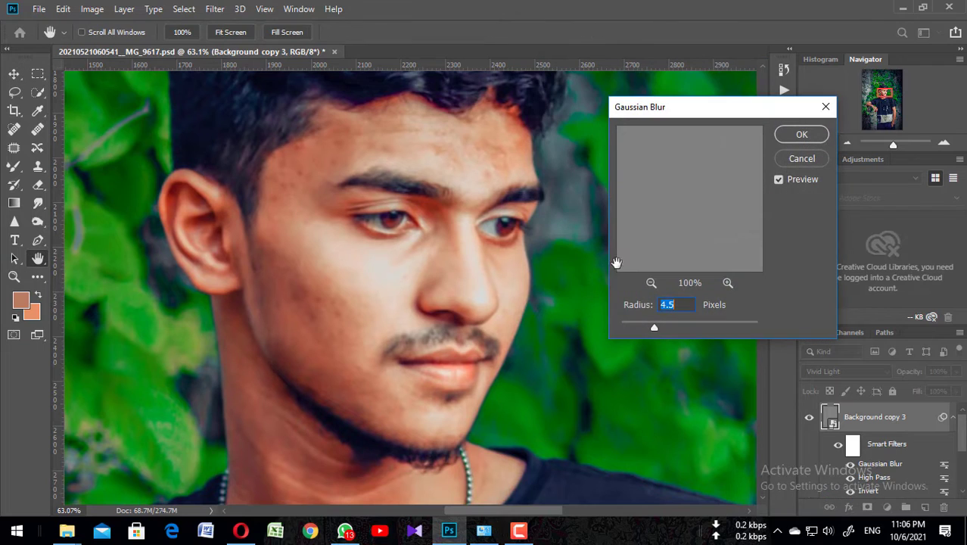
{"action": "left_click", "coordinate": [626, 321]}
{"action": "left_click", "coordinate": [816, 132]}
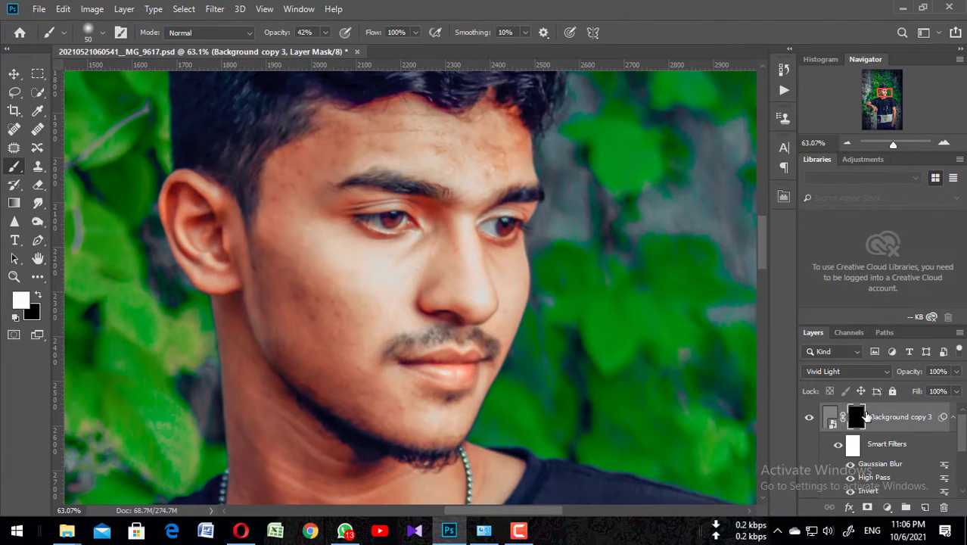
{"action": "right_click", "coordinate": [858, 414]}
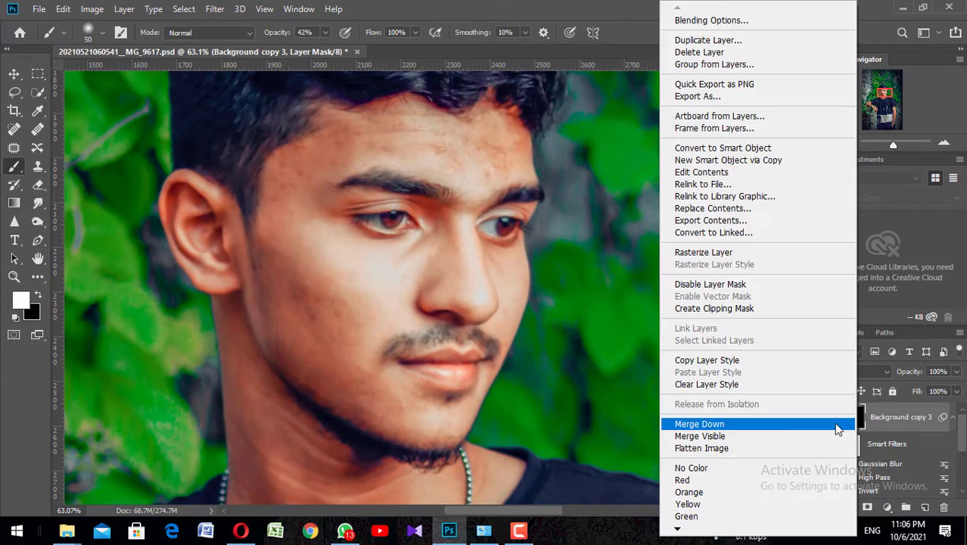
{"action": "left_click", "coordinate": [801, 425]}
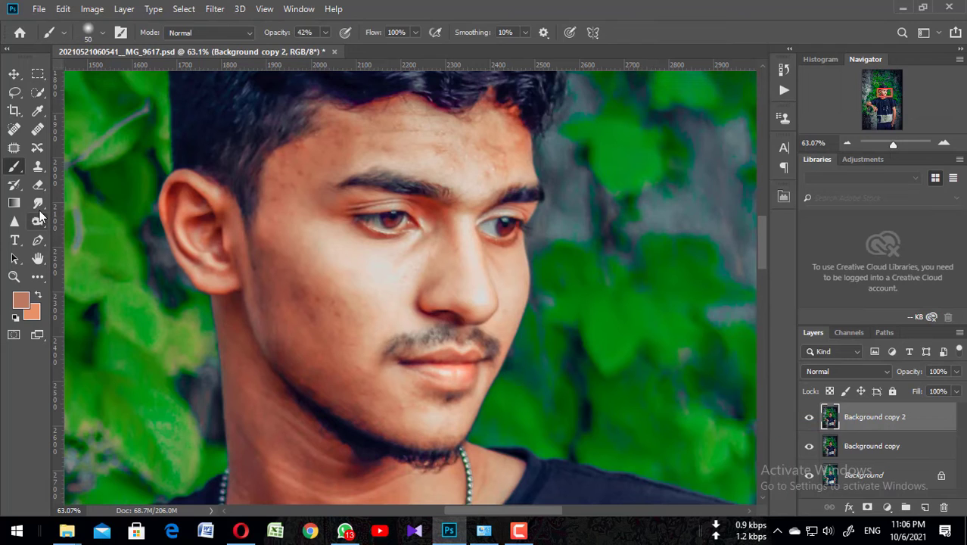
{"action": "key", "text": "ctrl+z"}
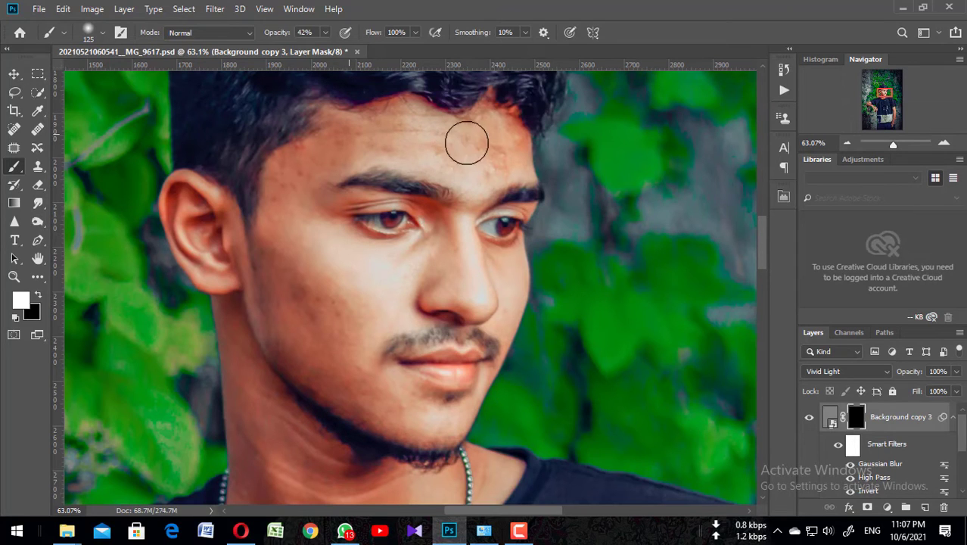
Paint white on the Background copy 3 mask over the face, neck and arms with a 125 px brush at 42% opacity
{"action": "key", "text": "bracketright"}
{"action": "scroll", "coordinate": [477, 221], "scroll_direction": "up", "scroll_amount": 2}
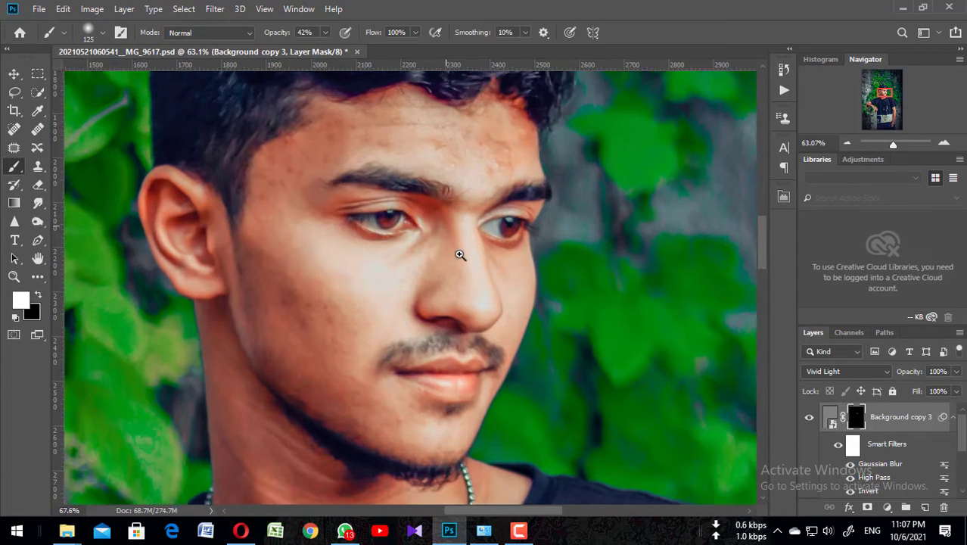
{"action": "left_click", "coordinate": [808, 418]}
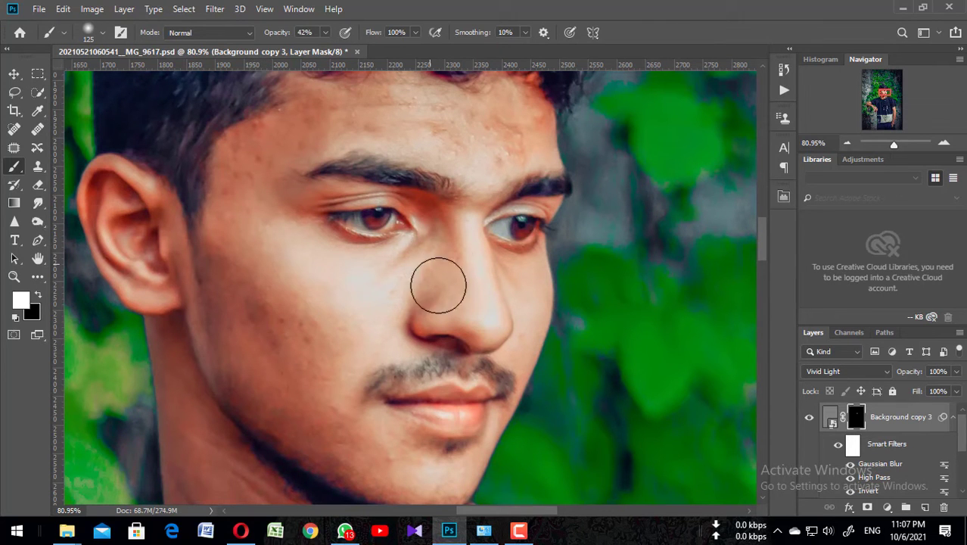
{"action": "mouse_move", "coordinate": [529, 296]}
{"action": "left_mouse_down"}
{"action": "mouse_move", "coordinate": [498, 177]}
{"action": "mouse_move", "coordinate": [530, 102]}
{"action": "left_mouse_up"}
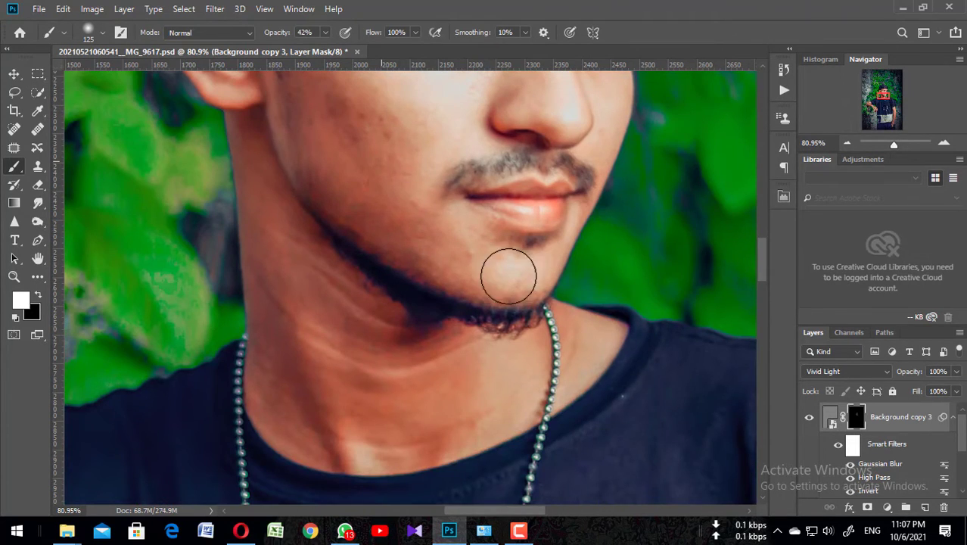
{"action": "left_click_drag", "start_coordinate": [511, 319], "coordinate": [446, 328]}
{"action": "left_click_drag", "start_coordinate": [368, 415], "coordinate": [467, 180]}
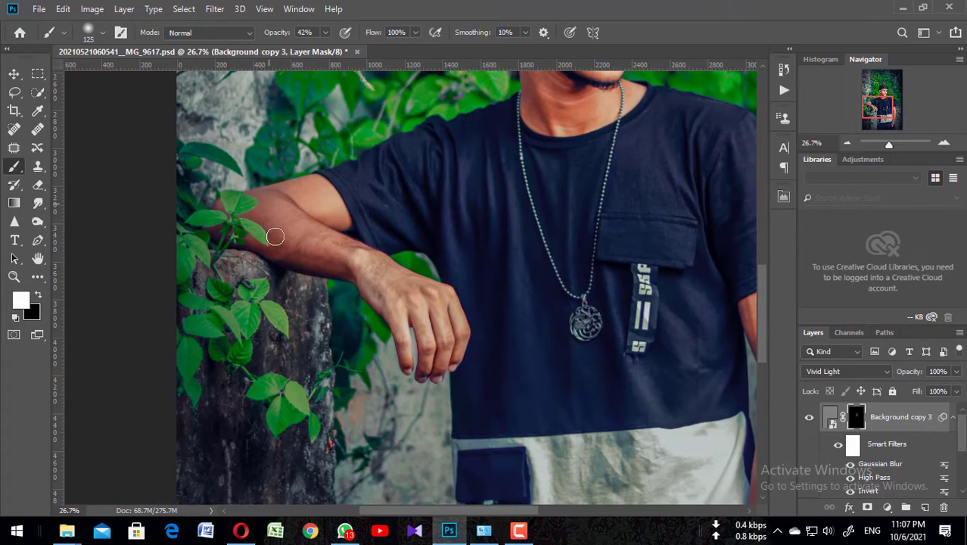
{"action": "left_click_drag", "start_coordinate": [504, 309], "coordinate": [274, 192]}
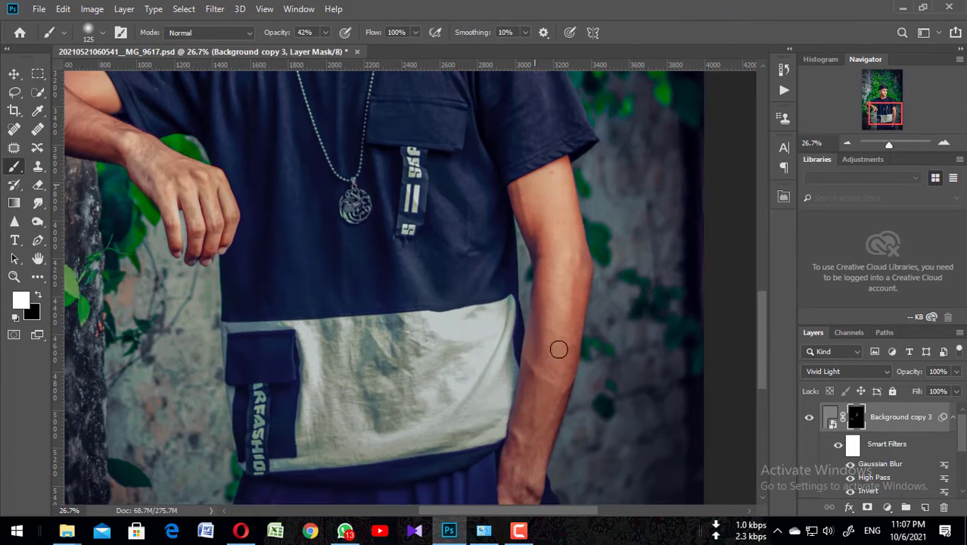
Merge Background copy 3 down into Background copy 2 and save the document with the Mixer Brush selected
{"action": "scroll", "coordinate": [539, 436], "scroll_direction": "down", "scroll_amount": 5}
{"action": "right_click", "coordinate": [873, 419]}
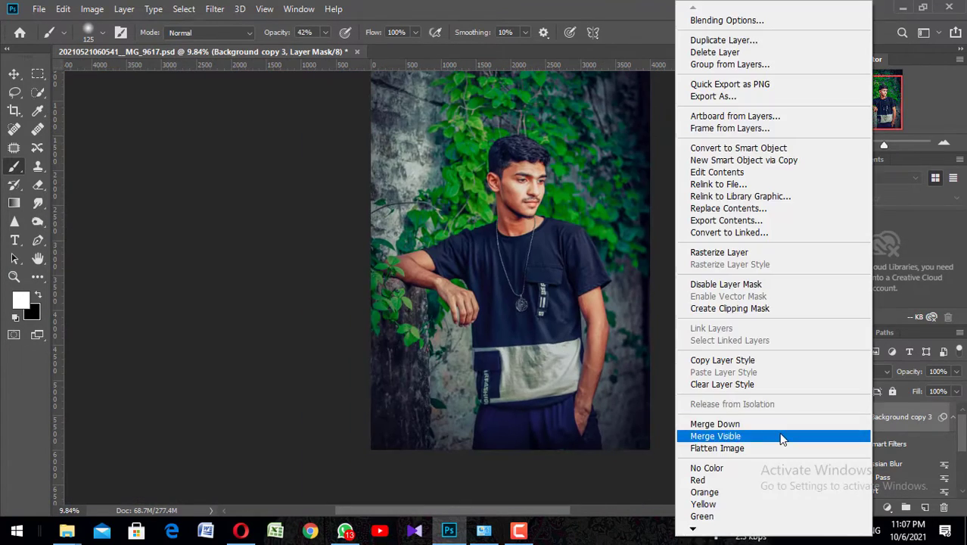
{"action": "left_click", "coordinate": [742, 422]}
{"action": "right_click", "coordinate": [15, 176]}
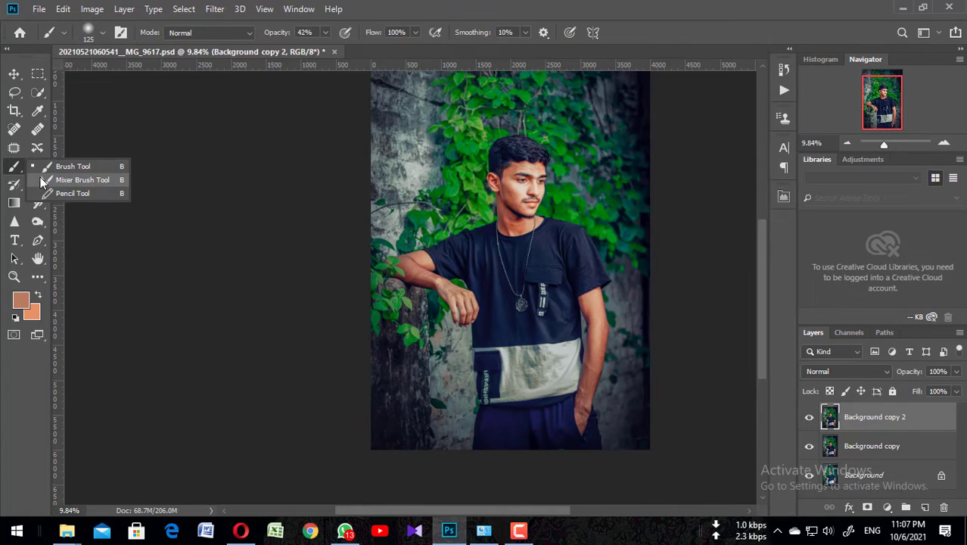
{"action": "left_click", "coordinate": [75, 181]}
{"action": "key", "text": "ctrl+s"}
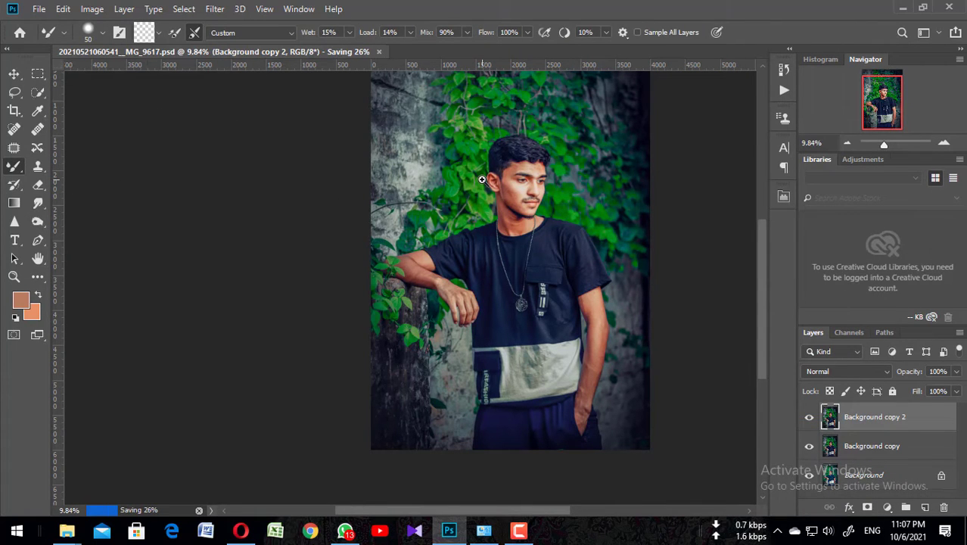
Smooth the blemishes and uneven skin on the forehead with the Mixer Brush on Background copy 2
{"action": "scroll", "coordinate": [518, 182], "scroll_direction": "up", "scroll_amount": 11}
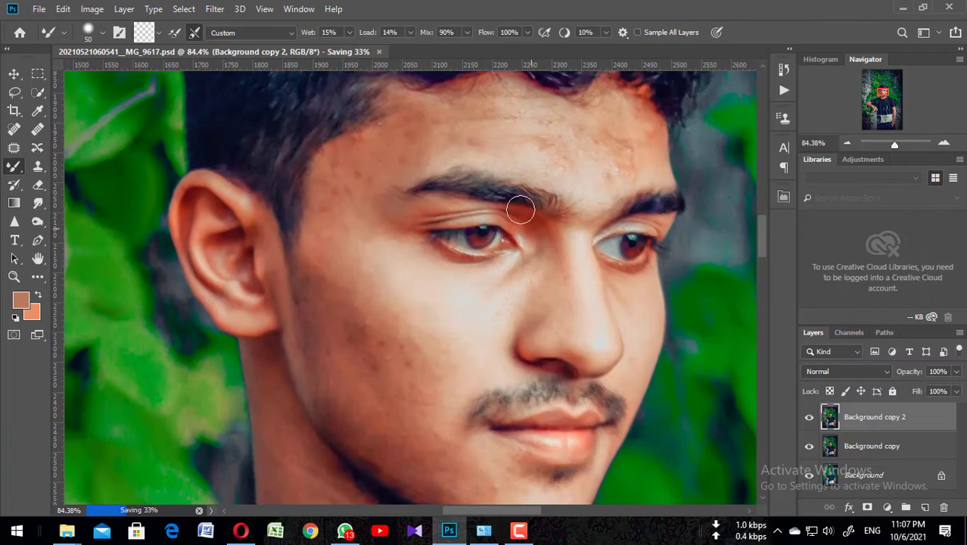
{"action": "left_click_drag", "start_coordinate": [492, 195], "coordinate": [450, 263]}
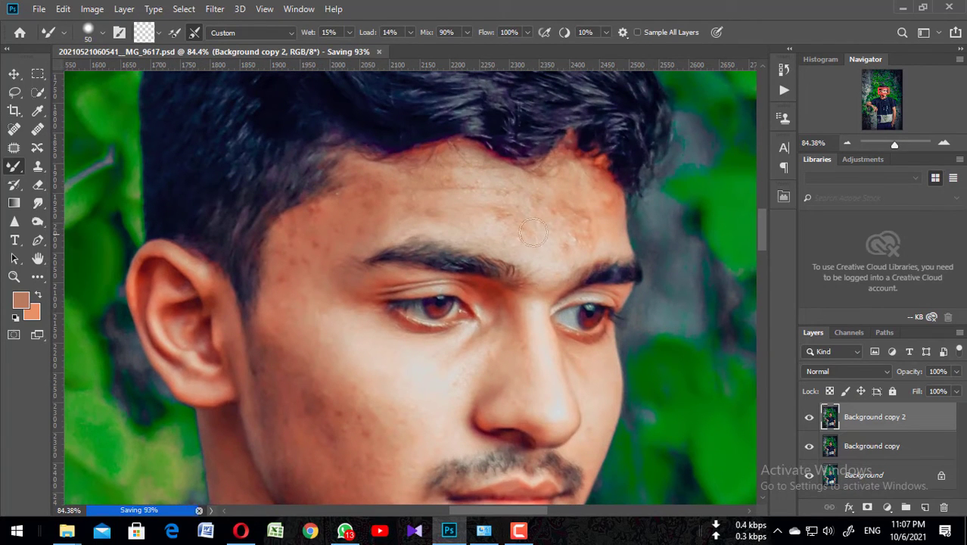
{"action": "mouse_move", "coordinate": [569, 201]}
{"action": "left_mouse_down"}
{"action": "mouse_move", "coordinate": [602, 237]}
{"action": "mouse_move", "coordinate": [600, 212]}
{"action": "mouse_move", "coordinate": [570, 193]}
{"action": "mouse_move", "coordinate": [557, 254]}
{"action": "mouse_move", "coordinate": [536, 255]}
{"action": "mouse_move", "coordinate": [517, 235]}
{"action": "mouse_move", "coordinate": [529, 201]}
{"action": "mouse_move", "coordinate": [550, 194]}
{"action": "mouse_move", "coordinate": [522, 199]}
{"action": "mouse_move", "coordinate": [479, 169]}
{"action": "mouse_move", "coordinate": [405, 188]}
{"action": "mouse_move", "coordinate": [378, 183]}
{"action": "mouse_move", "coordinate": [335, 236]}
{"action": "mouse_move", "coordinate": [435, 193]}
{"action": "mouse_move", "coordinate": [580, 194]}
{"action": "mouse_move", "coordinate": [593, 225]}
{"action": "mouse_move", "coordinate": [534, 246]}
{"action": "mouse_move", "coordinate": [538, 260]}
{"action": "mouse_move", "coordinate": [471, 238]}
{"action": "mouse_move", "coordinate": [451, 218]}
{"action": "mouse_move", "coordinate": [403, 214]}
{"action": "mouse_move", "coordinate": [429, 208]}
{"action": "mouse_move", "coordinate": [366, 242]}
{"action": "mouse_move", "coordinate": [434, 198]}
{"action": "mouse_move", "coordinate": [414, 192]}
{"action": "mouse_move", "coordinate": [414, 170]}
{"action": "mouse_move", "coordinate": [430, 156]}
{"action": "mouse_move", "coordinate": [393, 197]}
{"action": "mouse_move", "coordinate": [379, 269]}
{"action": "mouse_move", "coordinate": [397, 362]}
{"action": "left_mouse_up"}
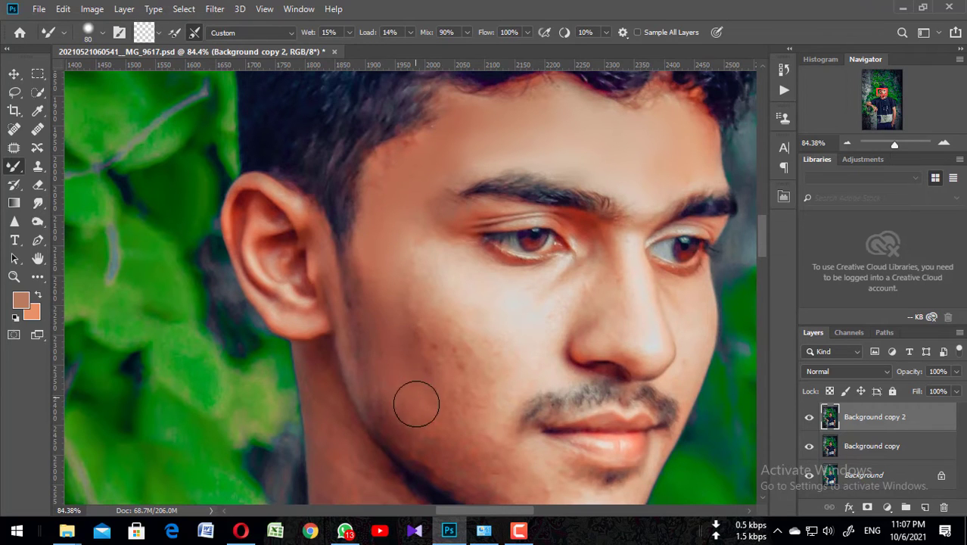
Blend the cheek and jaw skin smooth with the Mixer Brush, enlarging it from 80 to 125 px for the broad areas
{"action": "left_click_drag", "start_coordinate": [458, 394], "coordinate": [405, 291]}
{"action": "left_click_drag", "start_coordinate": [445, 386], "coordinate": [493, 403]}
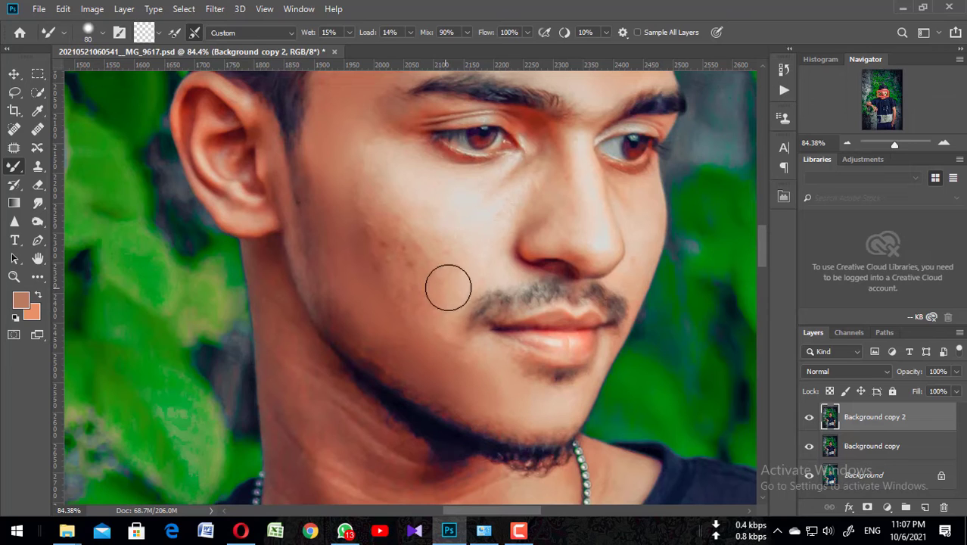
{"action": "mouse_move", "coordinate": [389, 165]}
{"action": "left_mouse_down"}
{"action": "mouse_move", "coordinate": [366, 151]}
{"action": "mouse_move", "coordinate": [370, 165]}
{"action": "left_mouse_up"}
{"action": "mouse_move", "coordinate": [380, 237]}
{"action": "left_mouse_down"}
{"action": "mouse_move", "coordinate": [418, 293]}
{"action": "mouse_move", "coordinate": [456, 318]}
{"action": "mouse_move", "coordinate": [465, 305]}
{"action": "mouse_move", "coordinate": [444, 241]}
{"action": "mouse_move", "coordinate": [449, 224]}
{"action": "mouse_move", "coordinate": [430, 231]}
{"action": "mouse_move", "coordinate": [416, 276]}
{"action": "mouse_move", "coordinate": [394, 265]}
{"action": "mouse_move", "coordinate": [351, 163]}
{"action": "mouse_move", "coordinate": [386, 233]}
{"action": "left_mouse_up"}
{"action": "key", "text": "bracketright"}
{"action": "key", "text": "bracketright"}
{"action": "key", "text": "bracketright"}
{"action": "key", "text": "bracketright"}
{"action": "key", "text": "bracketright"}
{"action": "key", "text": "bracketleft"}
{"action": "key", "text": "bracketleft"}
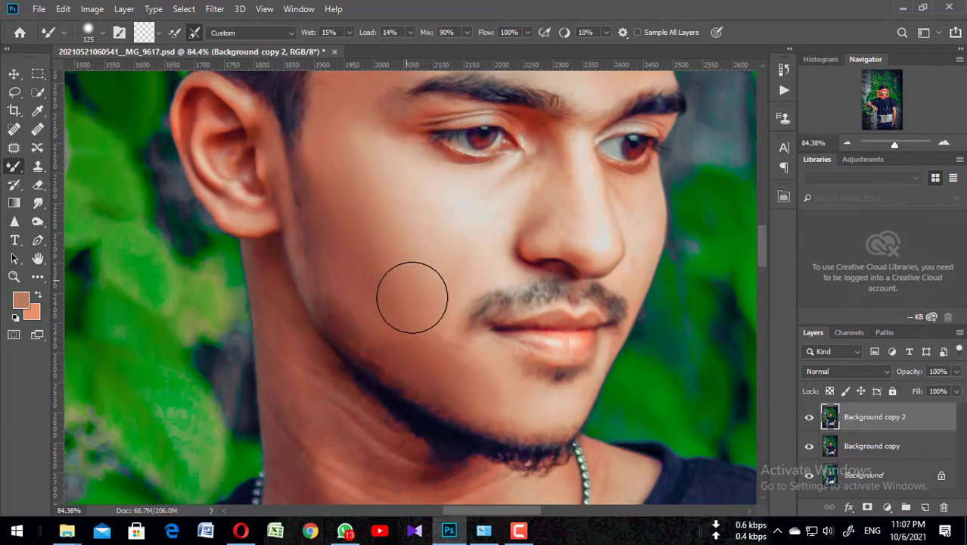
Smooth the nose, the skin around the eyes and the hairline edge with the Mixer Brush at 60 px
{"action": "left_click_drag", "start_coordinate": [467, 262], "coordinate": [309, 327]}
{"action": "key", "text": "bracketleft"}
{"action": "key", "text": "bracketleft"}
{"action": "key", "text": "bracketleft"}
{"action": "key", "text": "bracketleft"}
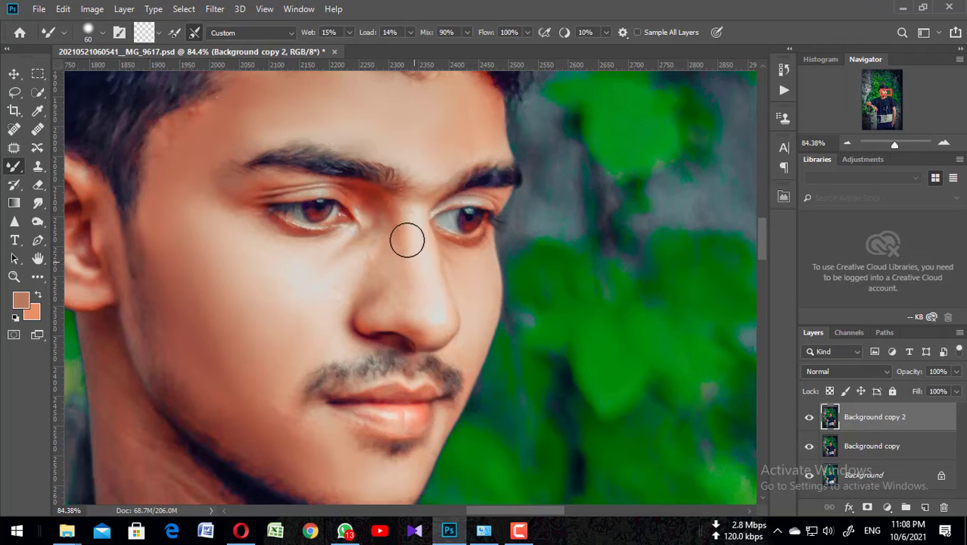
{"action": "left_click_drag", "start_coordinate": [403, 290], "coordinate": [436, 262]}
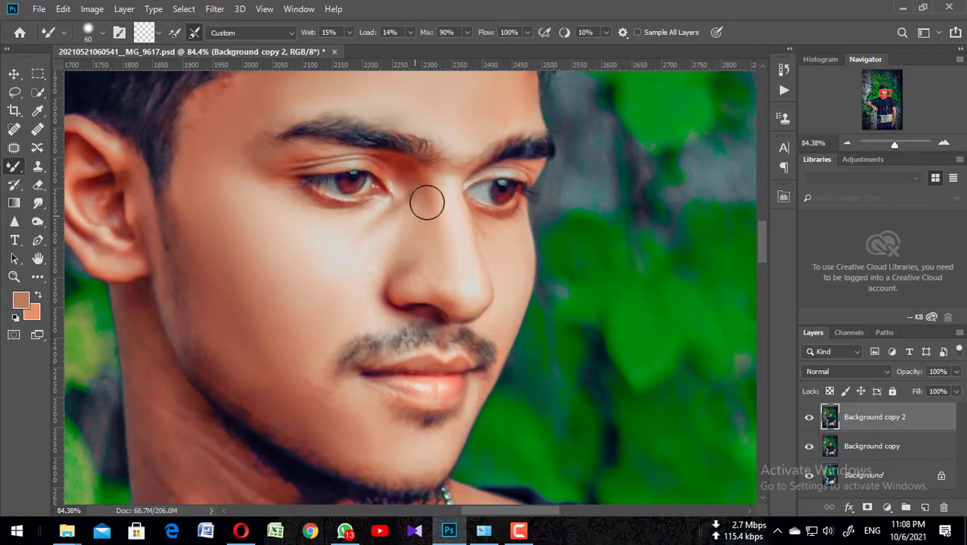
{"action": "left_click_drag", "start_coordinate": [443, 193], "coordinate": [456, 302]}
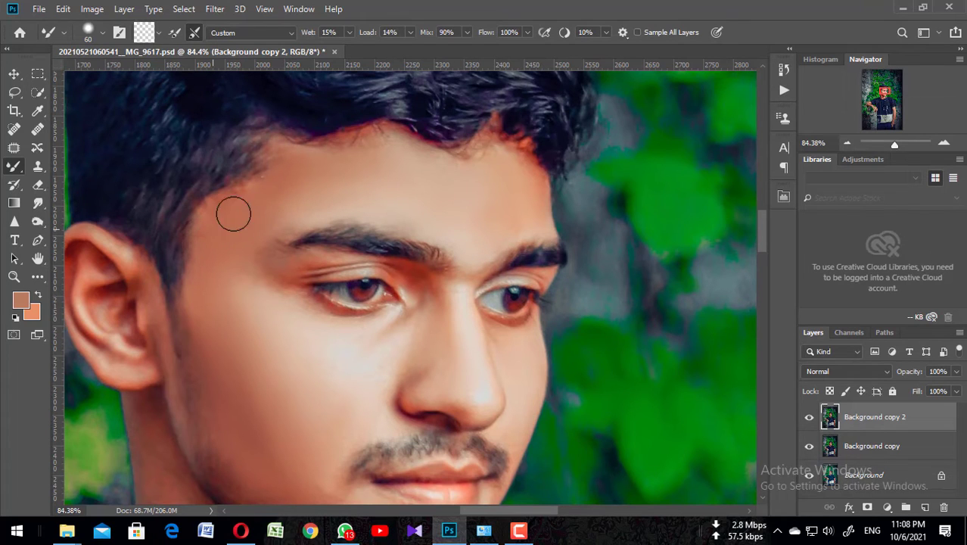
{"action": "left_click_drag", "start_coordinate": [233, 212], "coordinate": [314, 136]}
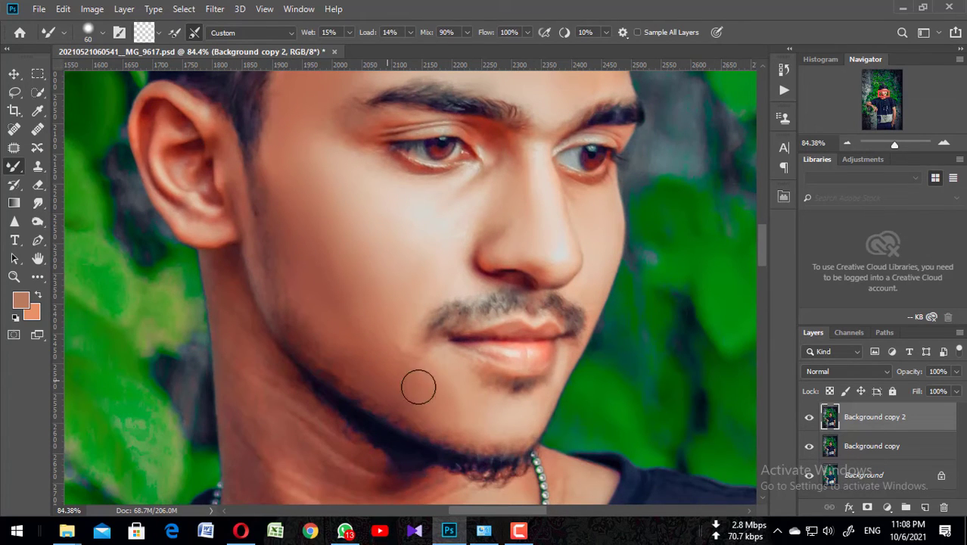
Blend the neck skin and its creases with the Mixer Brush at 100 px and save the document
{"action": "left_click_drag", "start_coordinate": [476, 407], "coordinate": [471, 242]}
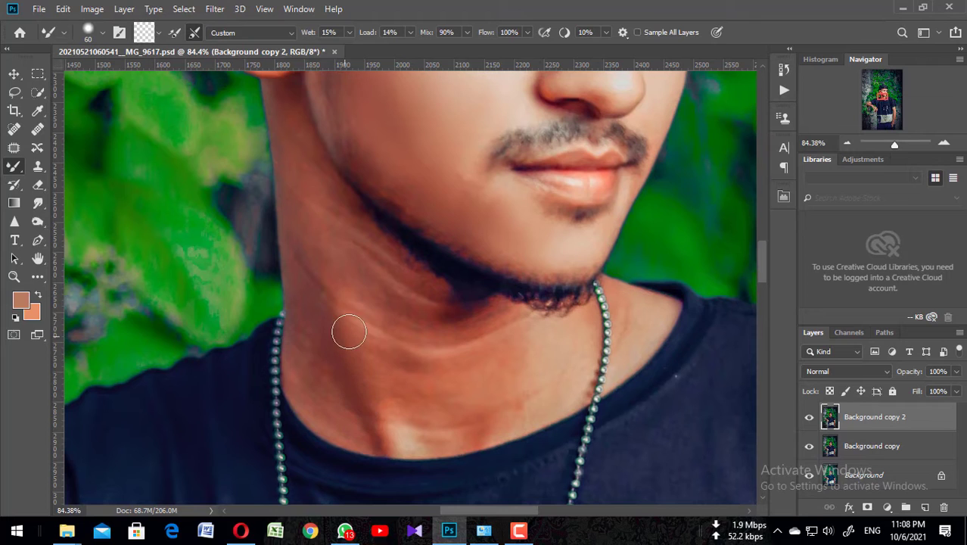
{"action": "key", "text": "]"}
{"action": "mouse_move", "coordinate": [318, 250]}
{"action": "left_mouse_down"}
{"action": "mouse_move", "coordinate": [324, 408]}
{"action": "mouse_move", "coordinate": [314, 373]}
{"action": "mouse_move", "coordinate": [335, 392]}
{"action": "mouse_move", "coordinate": [374, 356]}
{"action": "mouse_move", "coordinate": [363, 303]}
{"action": "mouse_move", "coordinate": [399, 426]}
{"action": "mouse_move", "coordinate": [386, 302]}
{"action": "mouse_move", "coordinate": [437, 413]}
{"action": "mouse_move", "coordinate": [433, 355]}
{"action": "mouse_move", "coordinate": [493, 340]}
{"action": "mouse_move", "coordinate": [486, 350]}
{"action": "mouse_move", "coordinate": [528, 344]}
{"action": "mouse_move", "coordinate": [560, 353]}
{"action": "mouse_move", "coordinate": [549, 371]}
{"action": "mouse_move", "coordinate": [564, 364]}
{"action": "mouse_move", "coordinate": [443, 429]}
{"action": "mouse_move", "coordinate": [397, 312]}
{"action": "mouse_move", "coordinate": [423, 367]}
{"action": "left_mouse_up"}
{"action": "key", "text": "ctrl+s"}
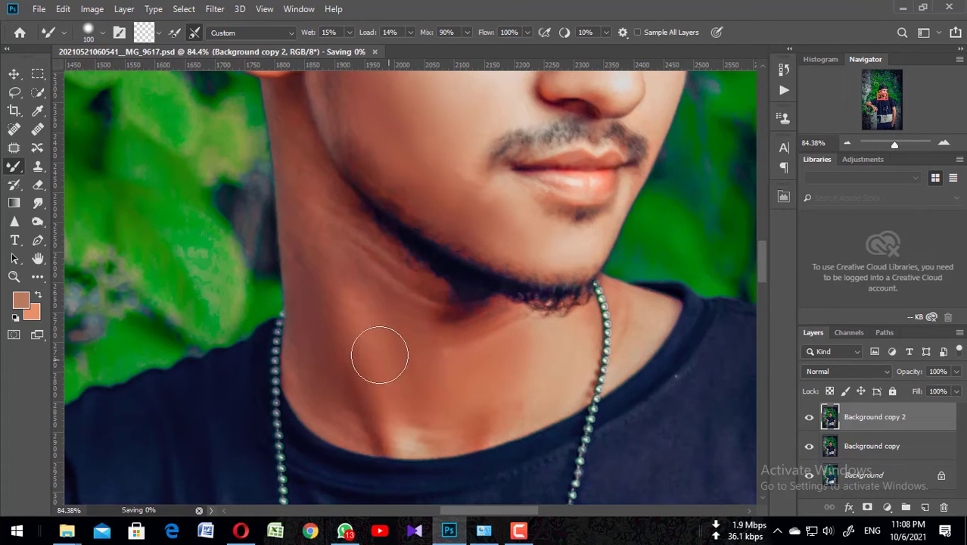
{"action": "mouse_move", "coordinate": [378, 345]}
{"action": "left_mouse_down"}
{"action": "mouse_move", "coordinate": [419, 449]}
{"action": "mouse_move", "coordinate": [388, 358]}
{"action": "mouse_move", "coordinate": [347, 296]}
{"action": "mouse_move", "coordinate": [354, 344]}
{"action": "mouse_move", "coordinate": [409, 375]}
{"action": "mouse_move", "coordinate": [445, 414]}
{"action": "mouse_move", "coordinate": [390, 357]}
{"action": "mouse_move", "coordinate": [342, 246]}
{"action": "left_mouse_up"}
Smooth the earlobe and outer rim of the ear with the Mixer Brush, reducing it to 70 px
{"action": "left_click_drag", "start_coordinate": [380, 356], "coordinate": [432, 466]}
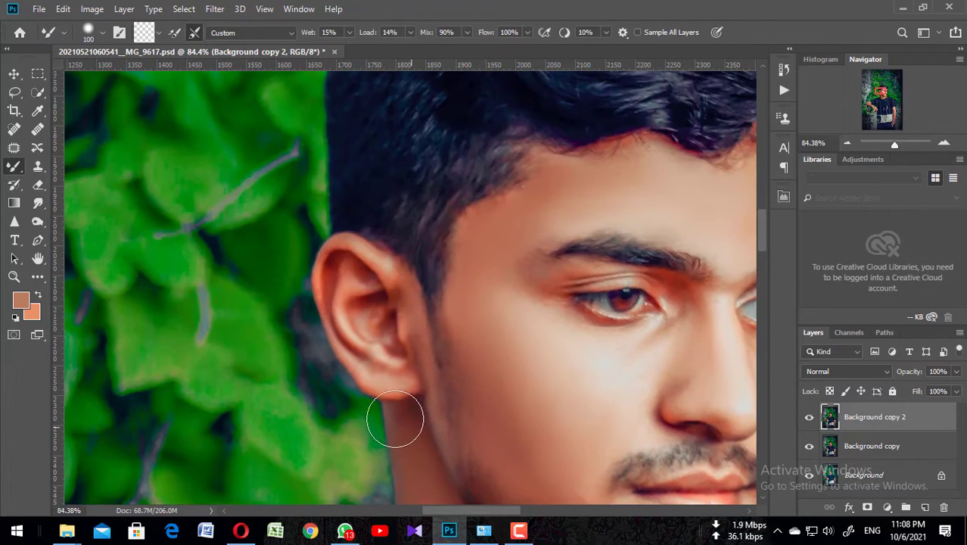
{"action": "left_click_drag", "start_coordinate": [392, 383], "coordinate": [380, 376]}
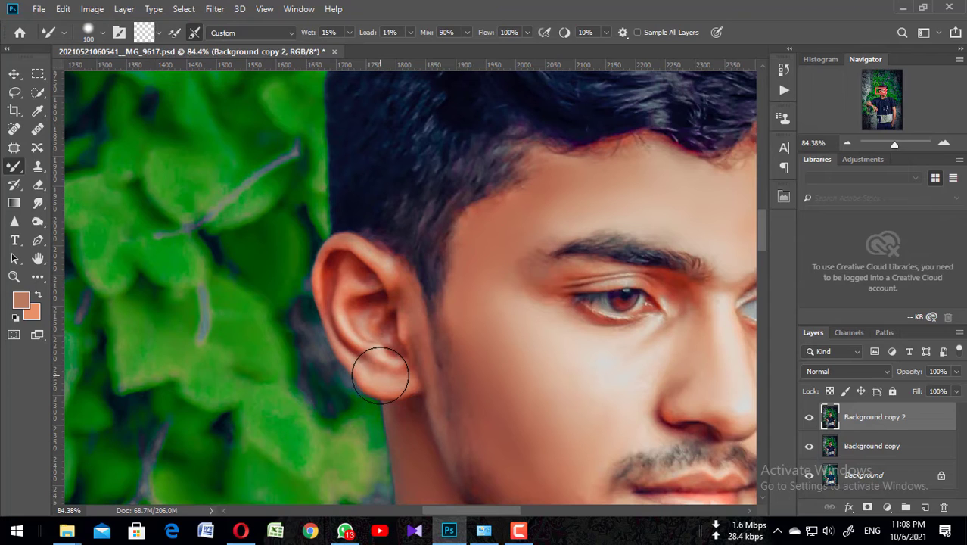
{"action": "key", "text": "bracketleft"}
{"action": "key", "text": "bracketleft"}
{"action": "key", "text": "bracketleft"}
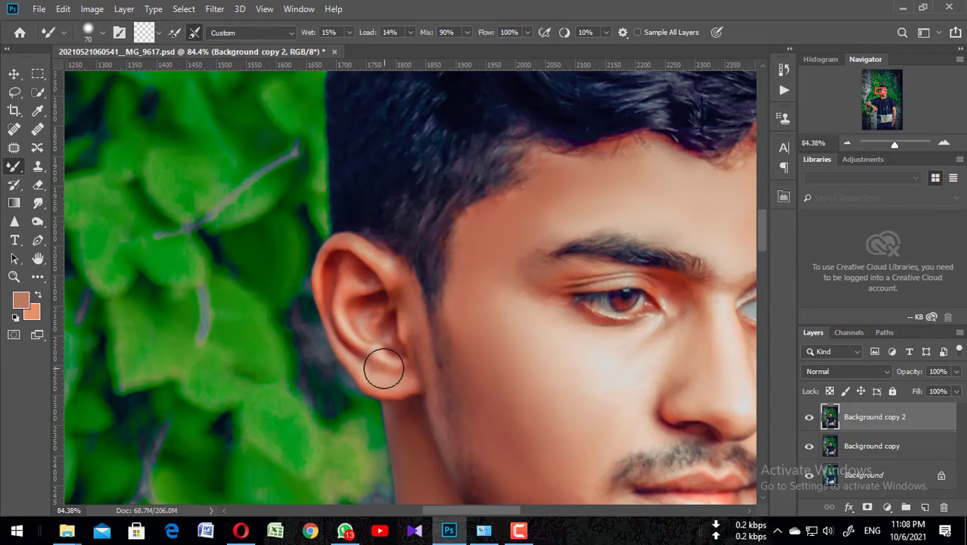
{"action": "left_click_drag", "start_coordinate": [346, 353], "coordinate": [364, 368]}
{"action": "mouse_move", "coordinate": [335, 291]}
{"action": "left_mouse_down"}
{"action": "mouse_move", "coordinate": [333, 263]}
{"action": "mouse_move", "coordinate": [361, 258]}
{"action": "left_mouse_up"}
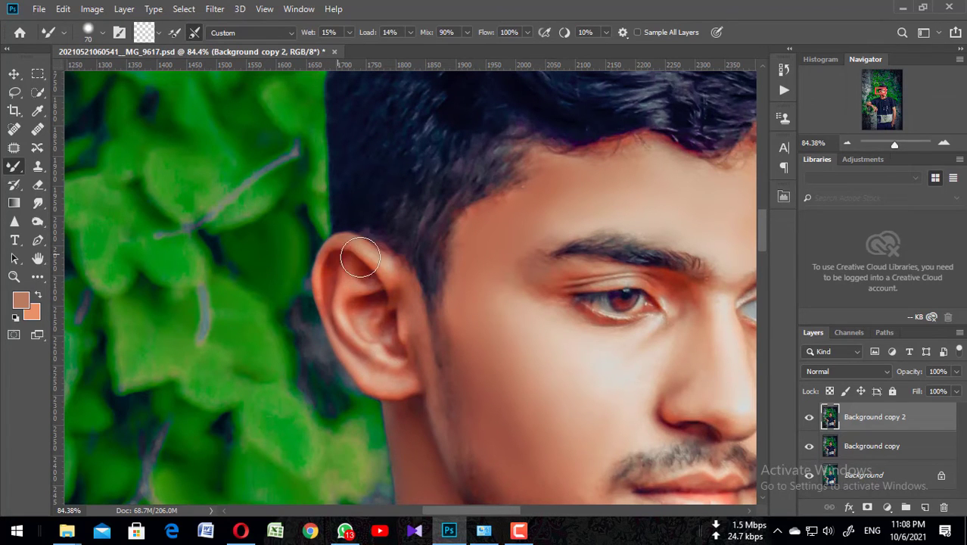
Smooth the upper arm and forearm of the bent arm resting on the rock with the Mixer Brush, enlarging it to 175 px
{"action": "left_click_drag", "start_coordinate": [534, 376], "coordinate": [379, 369]}
{"action": "left_click_drag", "start_coordinate": [533, 431], "coordinate": [477, 317]}
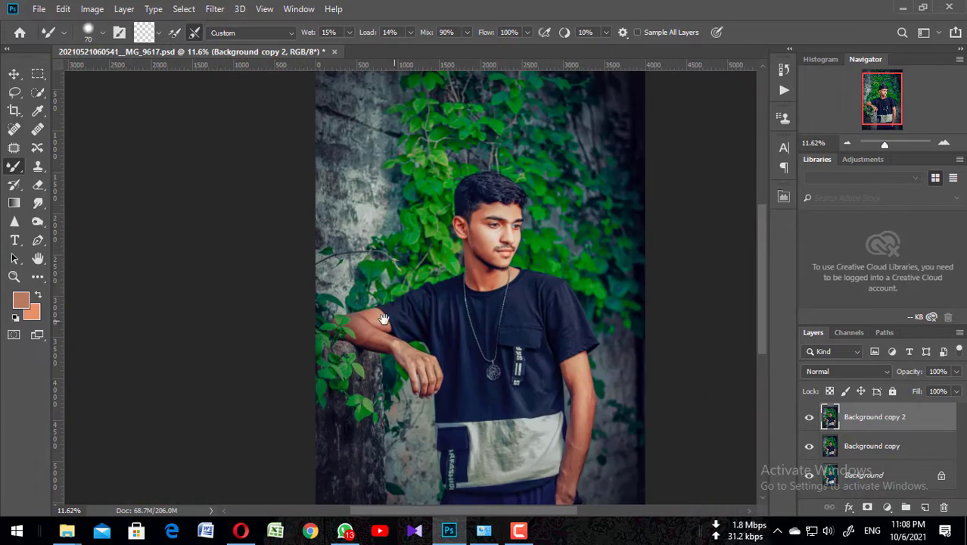
{"action": "mouse_move", "coordinate": [372, 315]}
{"action": "left_mouse_down"}
{"action": "mouse_move", "coordinate": [439, 395]}
{"action": "mouse_move", "coordinate": [477, 395]}
{"action": "left_mouse_up"}
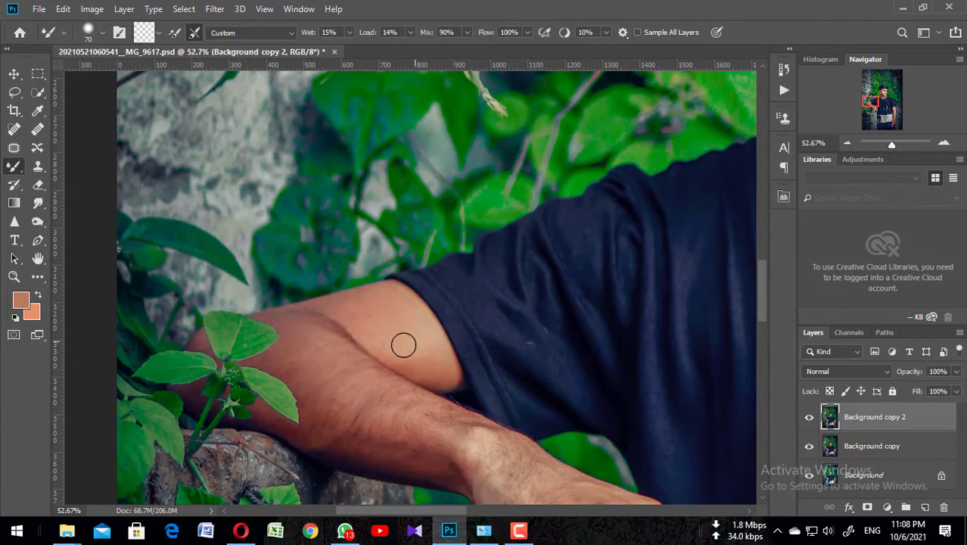
{"action": "mouse_move", "coordinate": [436, 367]}
{"action": "left_mouse_down"}
{"action": "mouse_move", "coordinate": [382, 312]}
{"action": "mouse_move", "coordinate": [371, 309]}
{"action": "mouse_move", "coordinate": [409, 349]}
{"action": "mouse_move", "coordinate": [366, 315]}
{"action": "mouse_move", "coordinate": [388, 310]}
{"action": "mouse_move", "coordinate": [374, 308]}
{"action": "mouse_move", "coordinate": [419, 364]}
{"action": "mouse_move", "coordinate": [308, 334]}
{"action": "mouse_move", "coordinate": [321, 416]}
{"action": "left_mouse_up"}
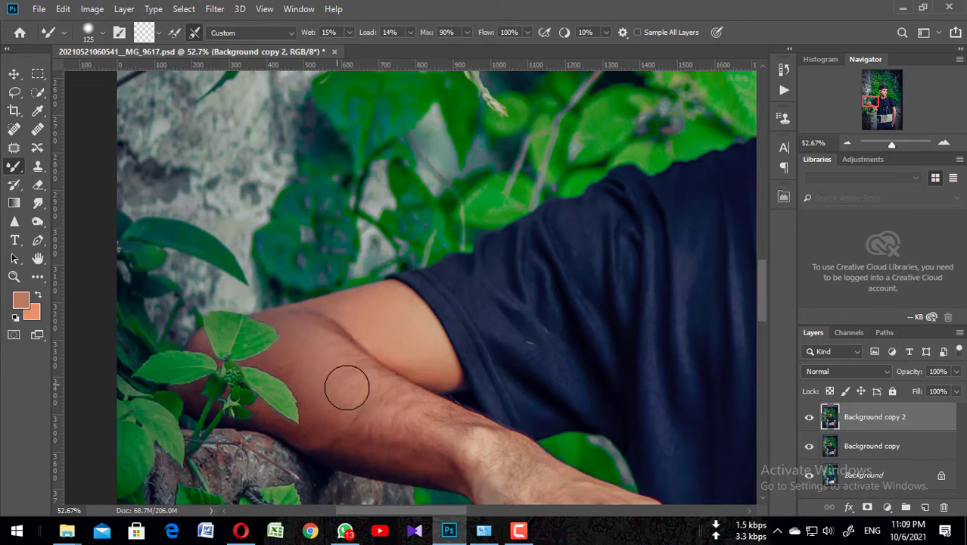
{"action": "left_click_drag", "start_coordinate": [422, 410], "coordinate": [353, 333]}
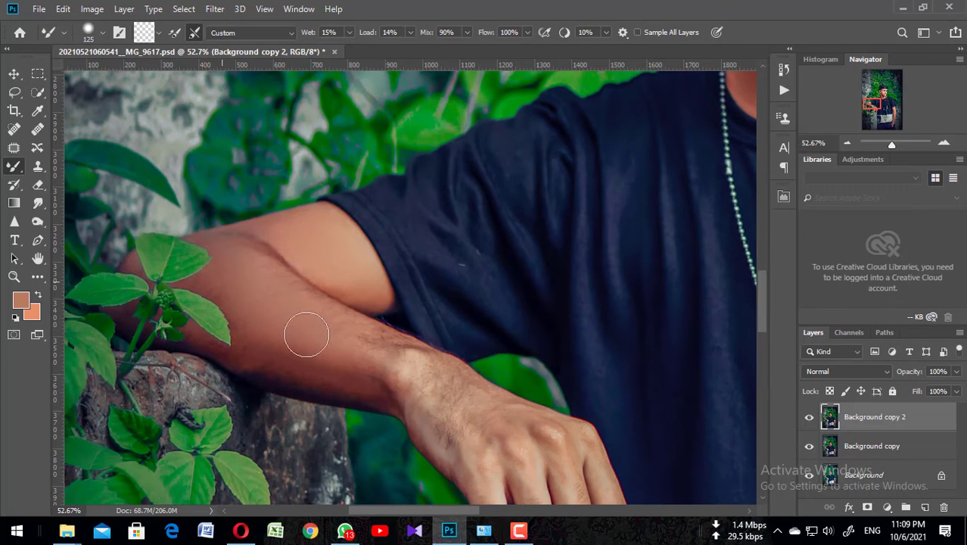
{"action": "key", "text": "bracketright"}
{"action": "key", "text": "bracketright"}
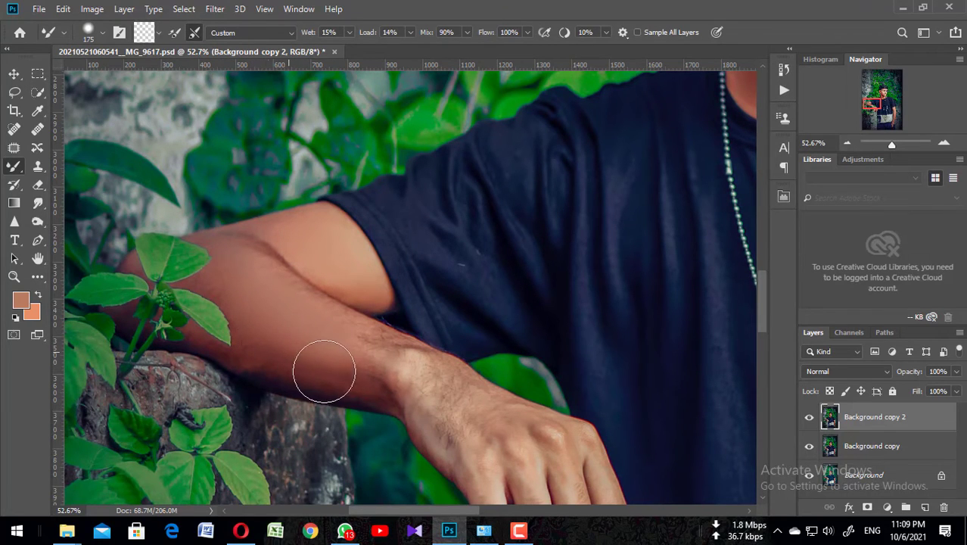
{"action": "left_click_drag", "start_coordinate": [370, 322], "coordinate": [276, 238]}
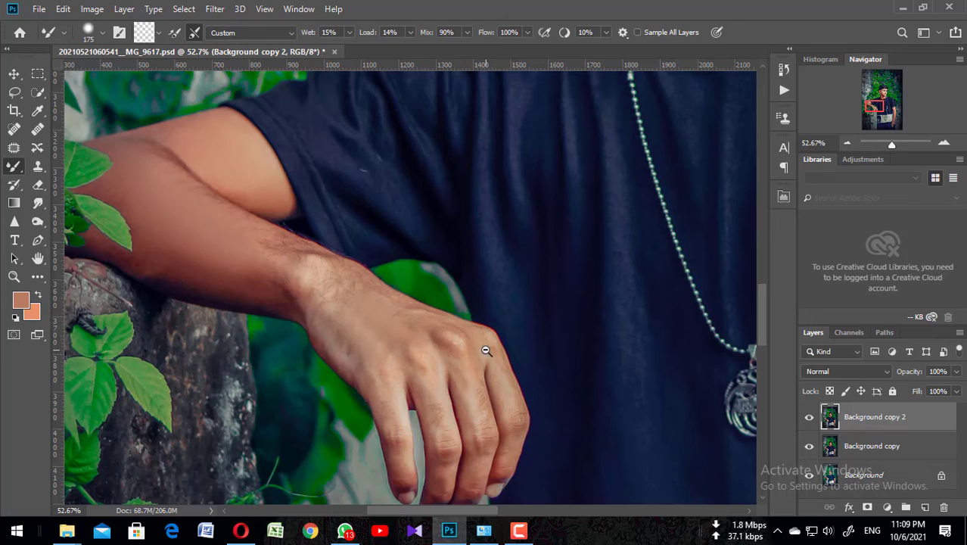
Blend the skin of the hanging arm from the elbow to the wrist with the Mixer Brush at 175 px
{"action": "left_click_drag", "start_coordinate": [488, 351], "coordinate": [438, 355]}
{"action": "left_click_drag", "start_coordinate": [542, 392], "coordinate": [455, 347]}
{"action": "left_click_drag", "start_coordinate": [646, 428], "coordinate": [665, 428]}
{"action": "left_click_drag", "start_coordinate": [582, 418], "coordinate": [575, 317]}
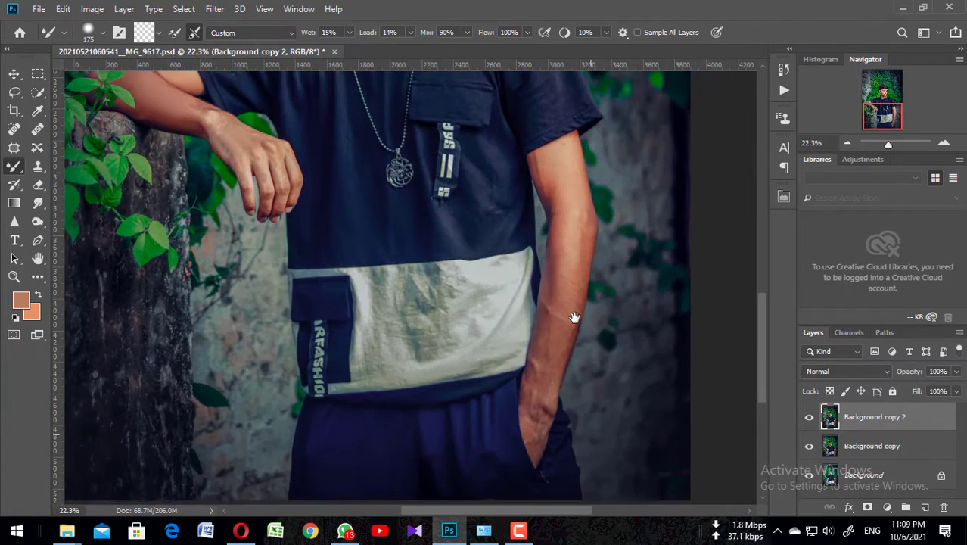
{"action": "left_click_drag", "start_coordinate": [555, 358], "coordinate": [579, 401]}
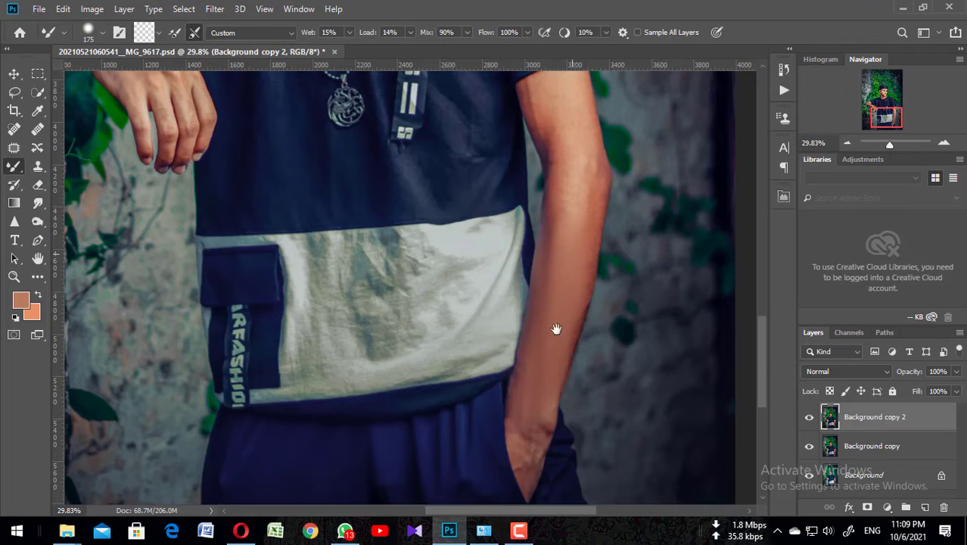
{"action": "left_click_drag", "start_coordinate": [557, 329], "coordinate": [535, 424]}
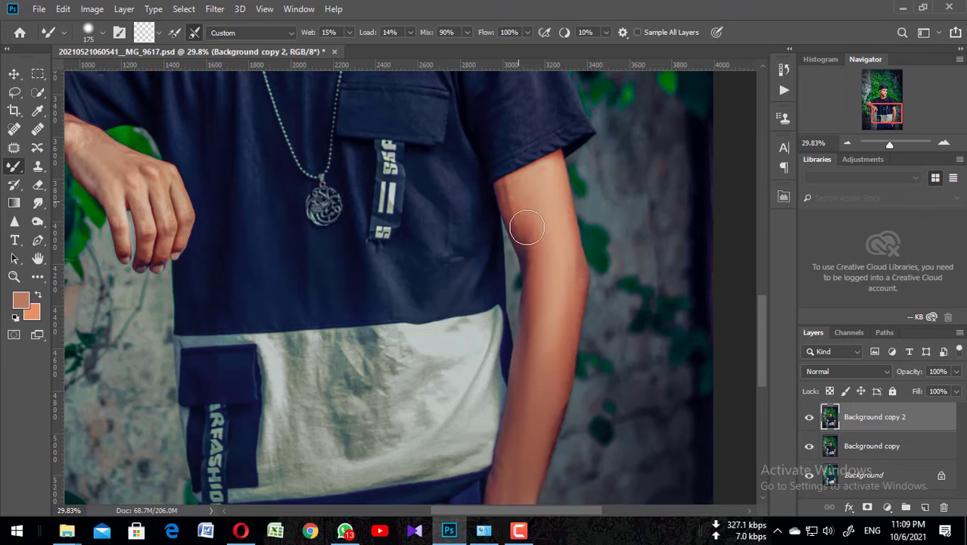
Even out the hanging arm from sleeve to forearm with the Mixer Brush enlarged to 250 px, and save the document
{"action": "key", "text": "bracketright"}
{"action": "key", "text": "bracketright"}
{"action": "mouse_move", "coordinate": [554, 217]}
{"action": "left_mouse_down"}
{"action": "mouse_move", "coordinate": [539, 192]}
{"action": "mouse_move", "coordinate": [536, 214]}
{"action": "mouse_move", "coordinate": [530, 208]}
{"action": "mouse_move", "coordinate": [553, 230]}
{"action": "left_mouse_up"}
{"action": "left_click_drag", "start_coordinate": [552, 376], "coordinate": [573, 285]}
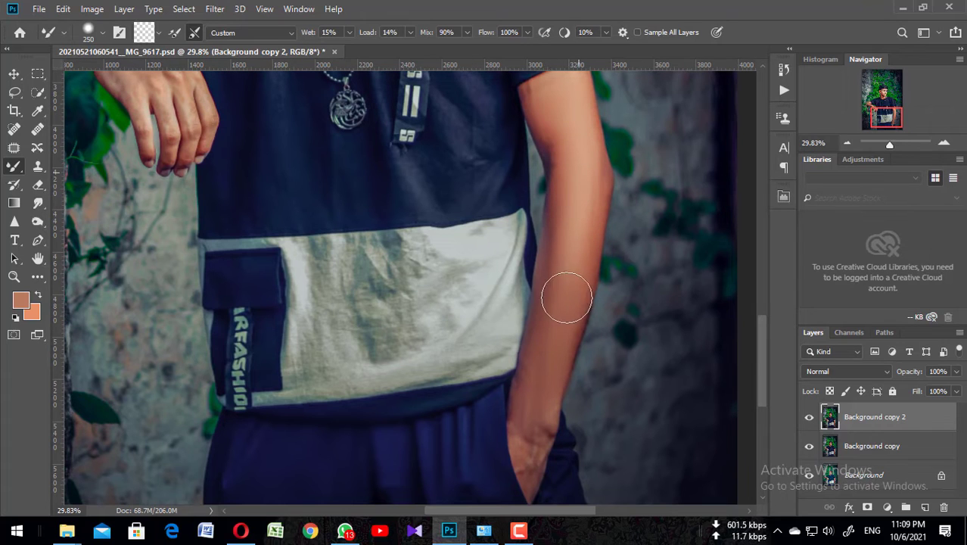
{"action": "left_click_drag", "start_coordinate": [598, 382], "coordinate": [524, 379]}
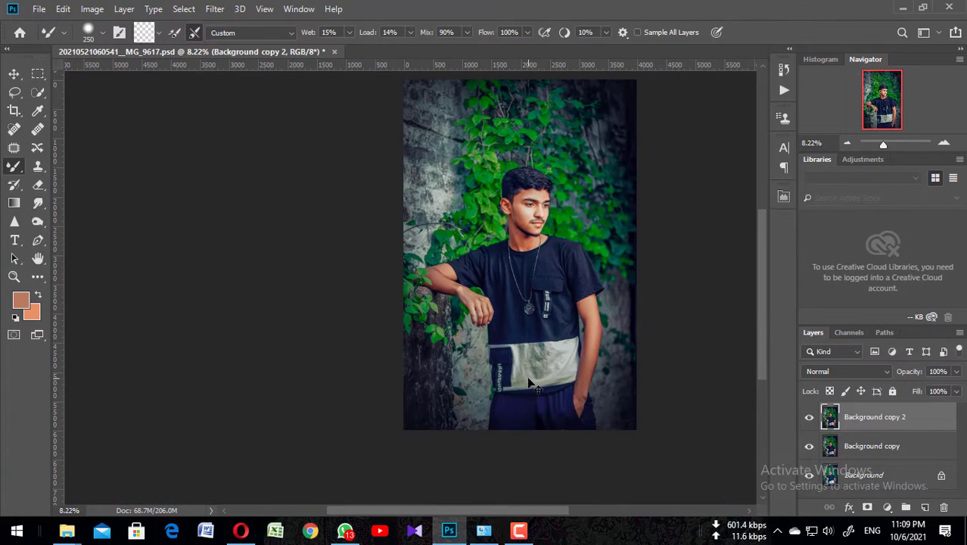
{"action": "key", "text": "ctrl+s"}
Blend away the hair on the bent forearm towards the wrist with the Mixer Brush reduced to 100 px
{"action": "scroll", "coordinate": [501, 404], "scroll_direction": "up", "scroll_amount": 6}
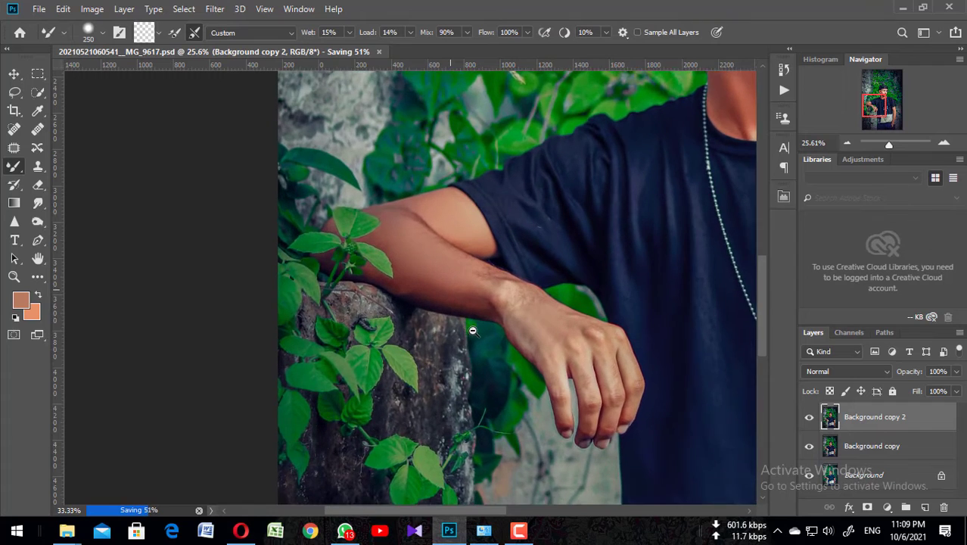
{"action": "scroll", "coordinate": [472, 331], "scroll_direction": "up", "scroll_amount": 5}
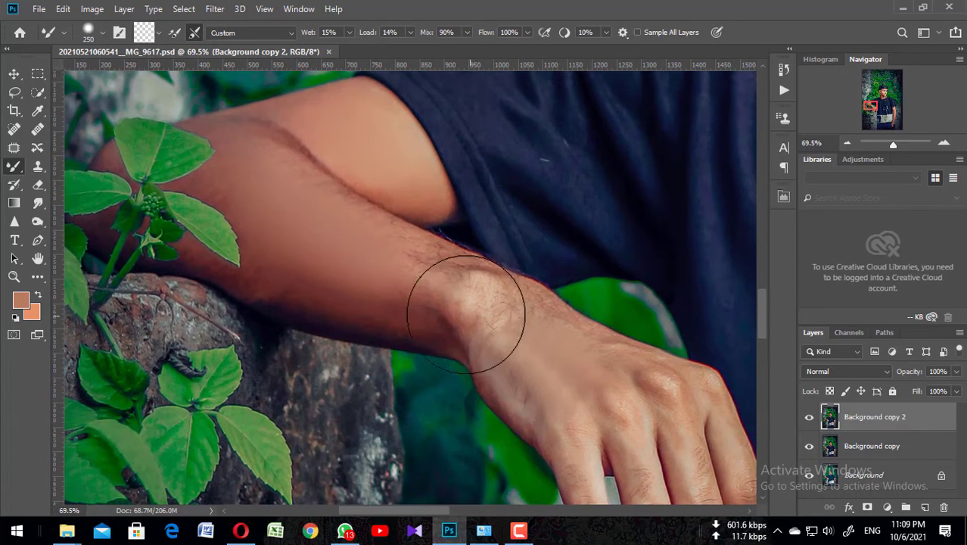
{"action": "key", "text": "bracketleft"}
{"action": "key", "text": "bracketleft"}
{"action": "key", "text": "bracketleft"}
{"action": "key", "text": "bracketleft"}
{"action": "key", "text": "bracketleft"}
{"action": "left_click_drag", "start_coordinate": [251, 144], "coordinate": [225, 184]}
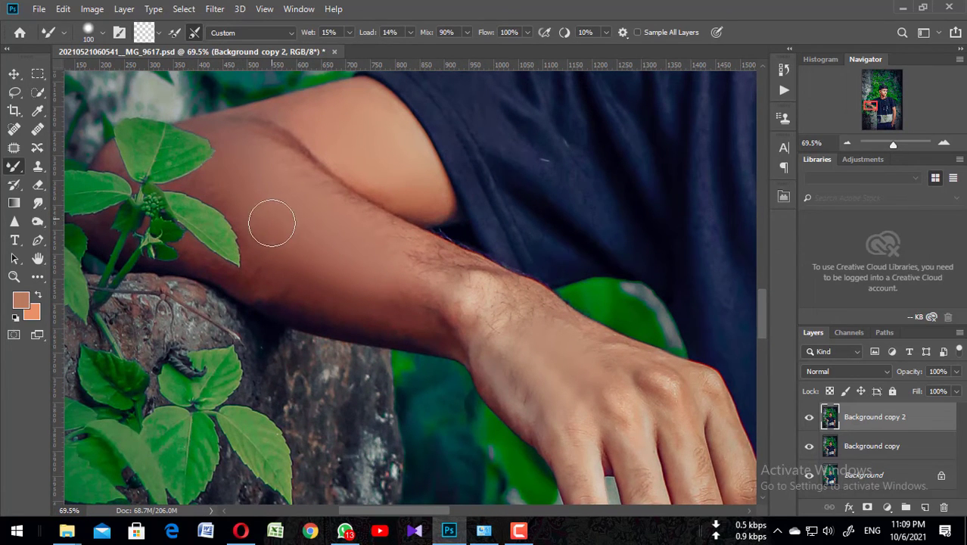
{"action": "mouse_move", "coordinate": [373, 231]}
{"action": "left_mouse_down"}
{"action": "mouse_move", "coordinate": [529, 324]}
{"action": "mouse_move", "coordinate": [529, 302]}
{"action": "mouse_move", "coordinate": [538, 320]}
{"action": "left_mouse_up"}
Smooth the wrist of the bent arm with the Mixer Brush at 80 px, enlarging it to 125 px for the forearm
{"action": "key", "text": "bracketleft"}
{"action": "key", "text": "bracketleft"}
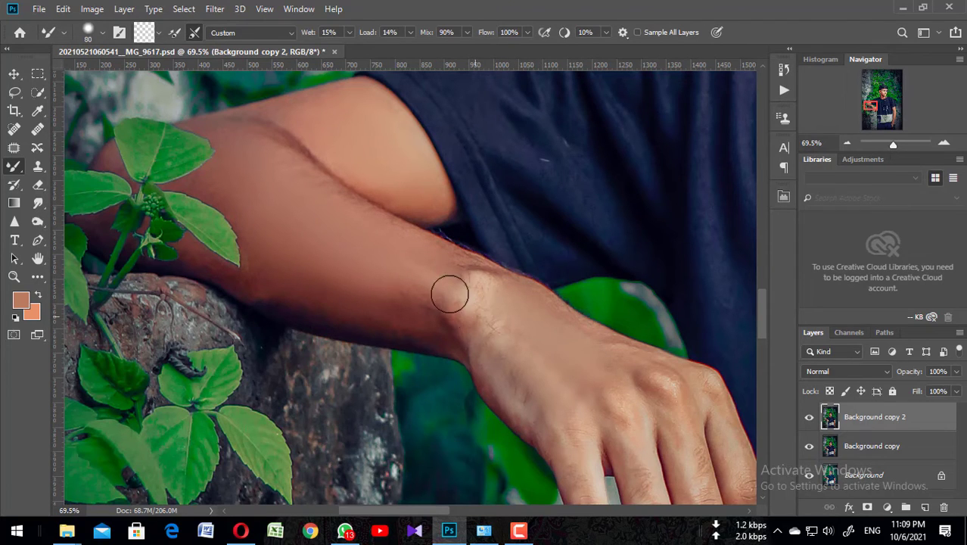
{"action": "left_click_drag", "start_coordinate": [468, 269], "coordinate": [543, 329]}
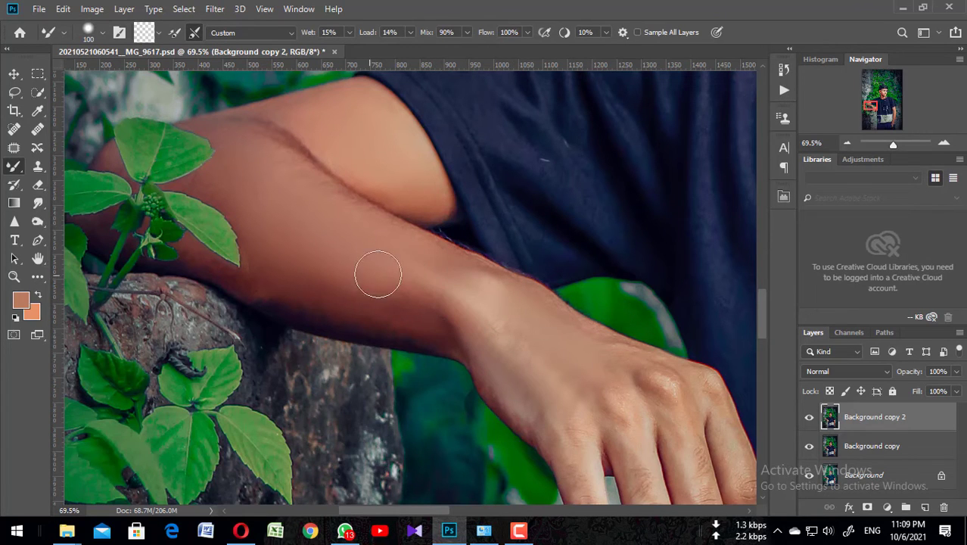
{"action": "key", "text": "bracketright"}
{"action": "left_click_drag", "start_coordinate": [398, 277], "coordinate": [539, 367]}
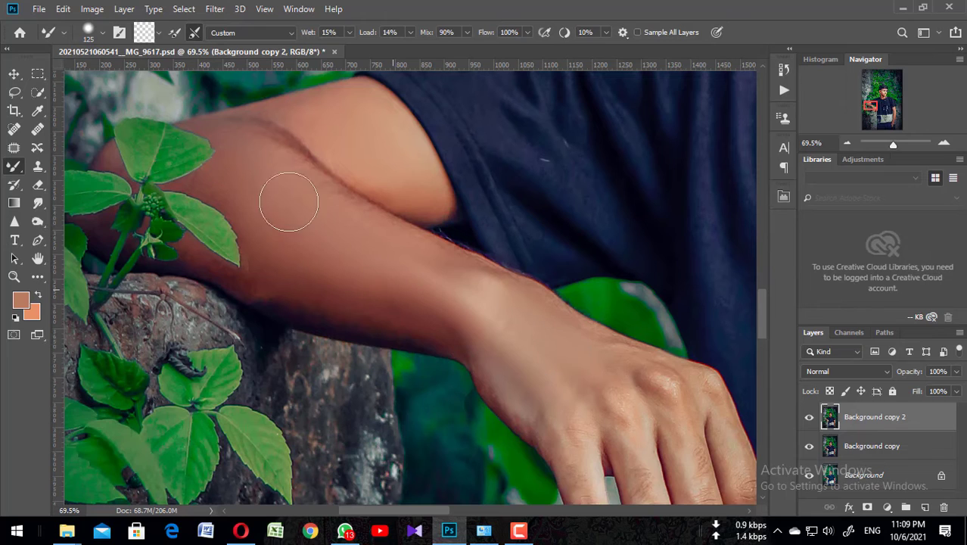
Smooth the back of the resting hand down to the knuckles with the Mixer Brush at 80 px
{"action": "left_click_drag", "start_coordinate": [489, 379], "coordinate": [306, 235]}
{"action": "key", "text": "bracketleft"}
{"action": "key", "text": "bracketleft"}
{"action": "key", "text": "bracketleft"}
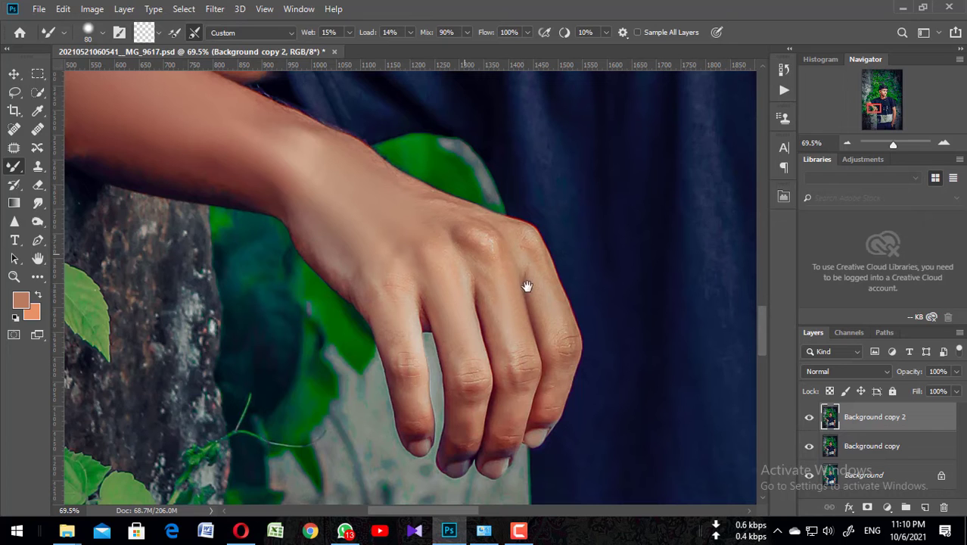
{"action": "left_click_drag", "start_coordinate": [596, 315], "coordinate": [464, 309]}
Refine the hanging arm's skin from sleeve to wrist with the Mixer Brush at 175 px, and save the document
{"action": "left_click_drag", "start_coordinate": [651, 347], "coordinate": [484, 315]}
{"action": "left_click_drag", "start_coordinate": [537, 386], "coordinate": [564, 430]}
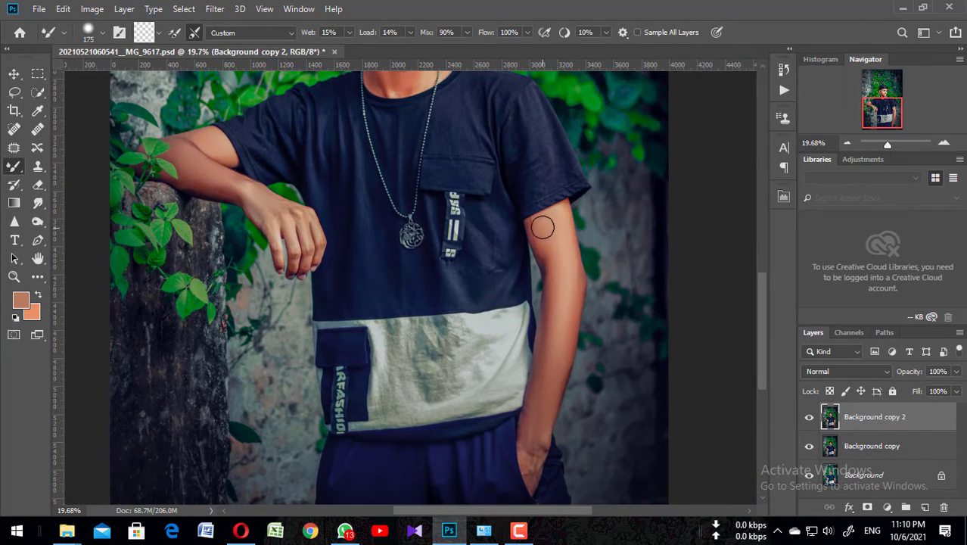
{"action": "mouse_move", "coordinate": [553, 243]}
{"action": "left_mouse_down"}
{"action": "mouse_move", "coordinate": [598, 372]}
{"action": "mouse_move", "coordinate": [545, 317]}
{"action": "left_mouse_up"}
{"action": "mouse_move", "coordinate": [567, 375]}
{"action": "left_mouse_down"}
{"action": "mouse_move", "coordinate": [566, 249]}
{"action": "mouse_move", "coordinate": [552, 235]}
{"action": "left_mouse_up"}
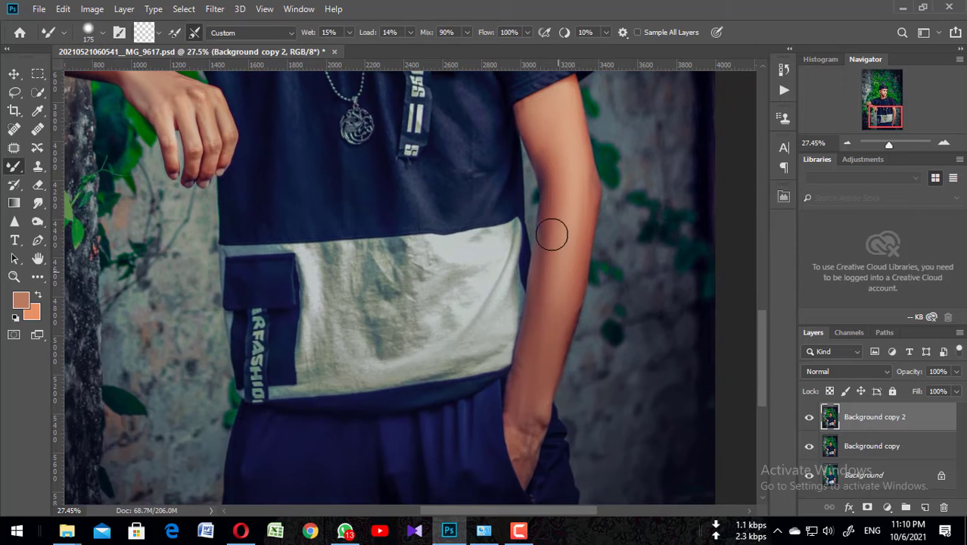
{"action": "scroll", "coordinate": [528, 433], "scroll_direction": "down", "scroll_amount": 5}
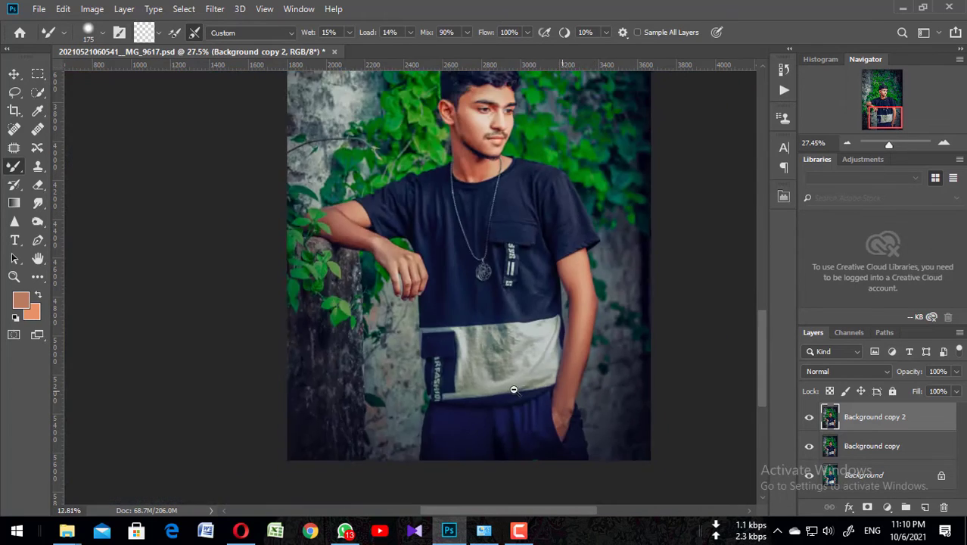
{"action": "key", "text": "ctrl+s"}
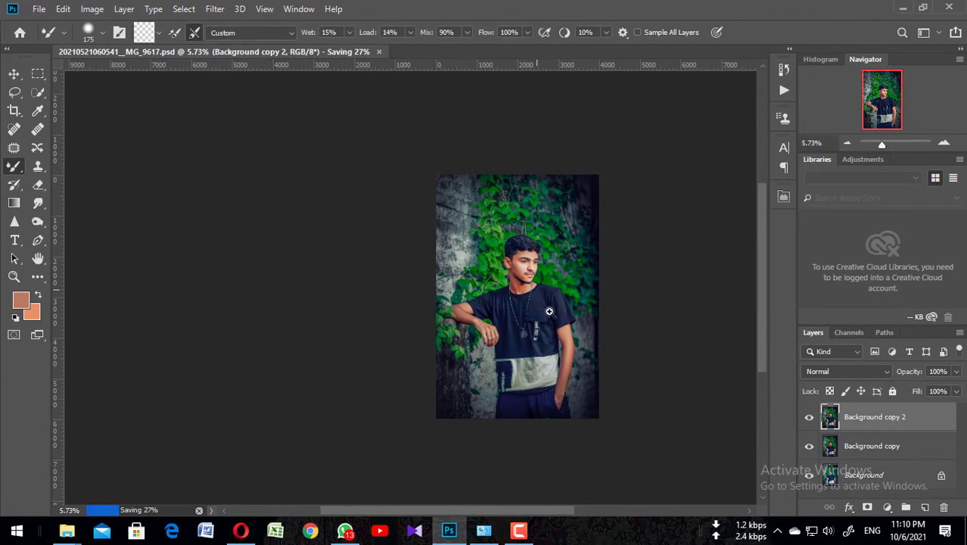
Touch up the cheek, forehead and jaw skin with the Mixer Brush, using sizes between 100 and 125 px
{"action": "key", "text": "ctrl+0"}
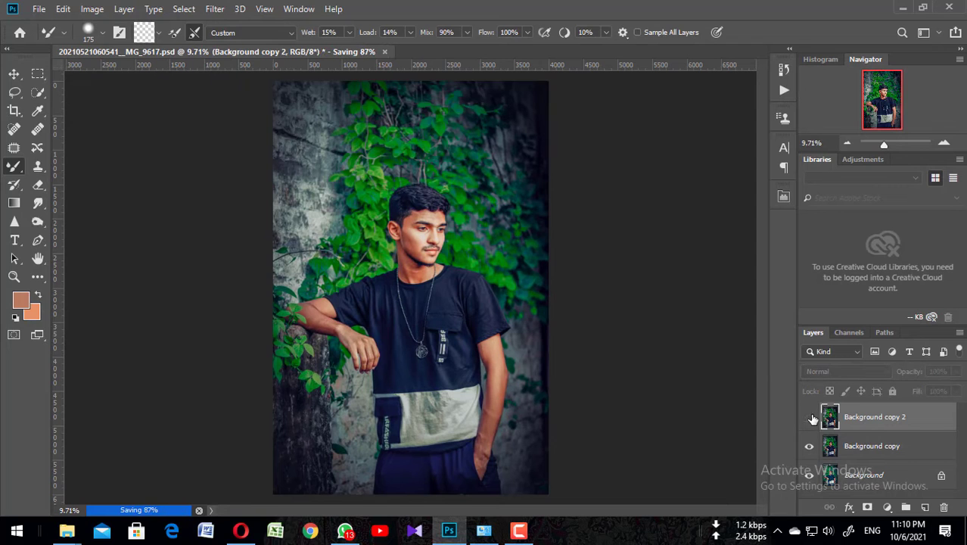
{"action": "left_click_drag", "start_coordinate": [459, 265], "coordinate": [533, 378]}
{"action": "left_click_drag", "start_coordinate": [336, 282], "coordinate": [391, 351]}
{"action": "mouse_move", "coordinate": [367, 297]}
{"action": "left_mouse_down"}
{"action": "mouse_move", "coordinate": [369, 283]}
{"action": "mouse_move", "coordinate": [353, 278]}
{"action": "left_mouse_up"}
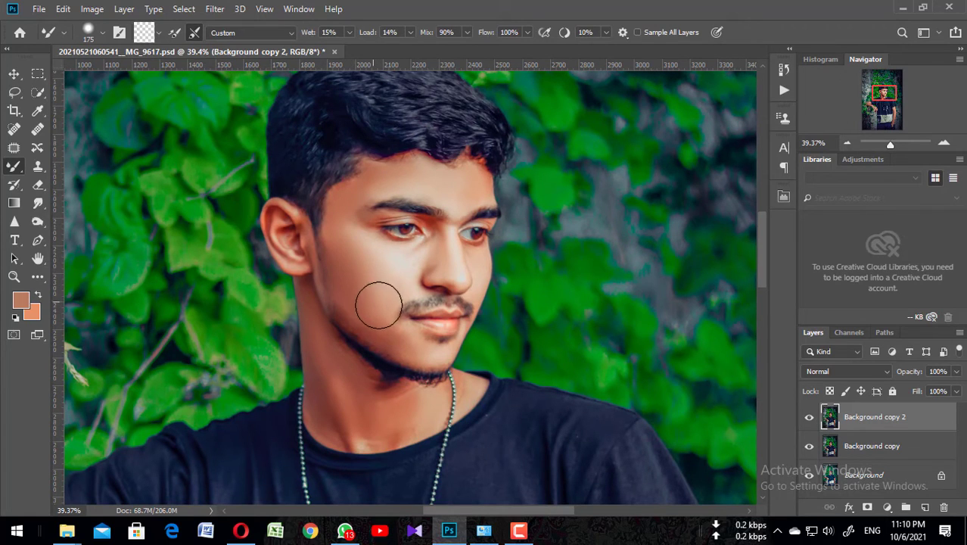
{"action": "key", "text": "bracketleft"}
{"action": "key", "text": "bracketleft"}
{"action": "key", "text": "bracketleft"}
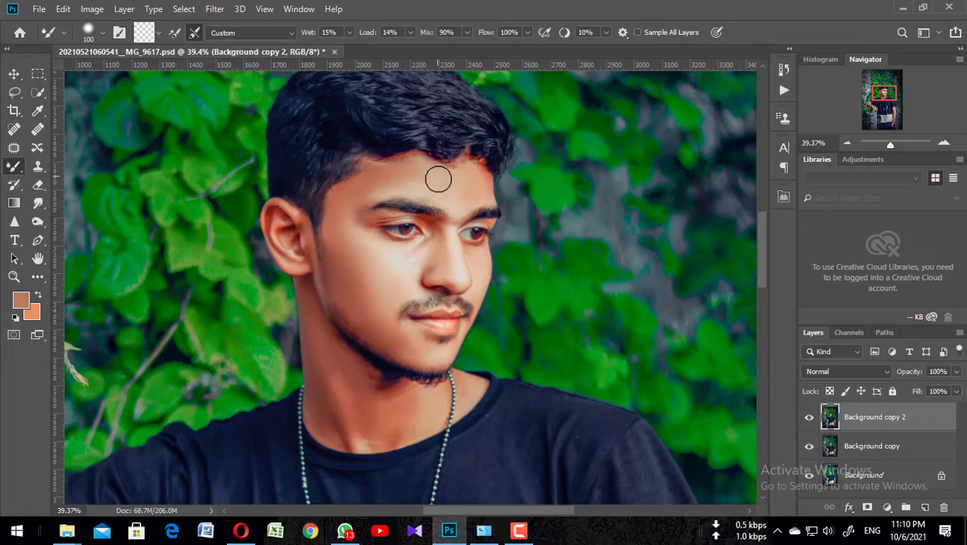
{"action": "key", "text": "bracketleft"}
{"action": "key", "text": "bracketright"}
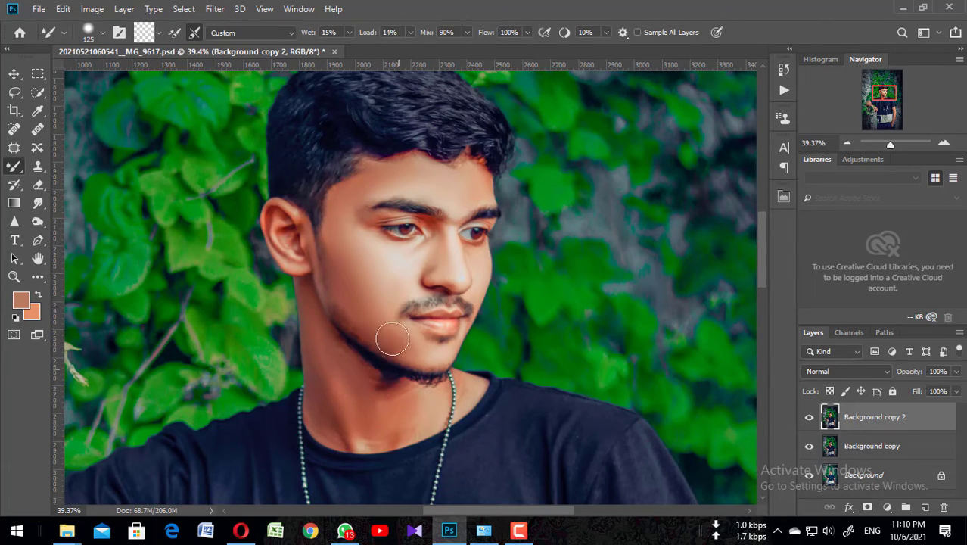
Compare the retouch by hiding and showing the Background copy 2 layer, set the brush to 150 px, and save the document
{"action": "left_click", "coordinate": [809, 417]}
{"action": "left_click", "coordinate": [809, 417]}
{"action": "key", "text": "bracketright"}
{"action": "scroll", "coordinate": [431, 319], "scroll_direction": "down", "scroll_amount": 8}
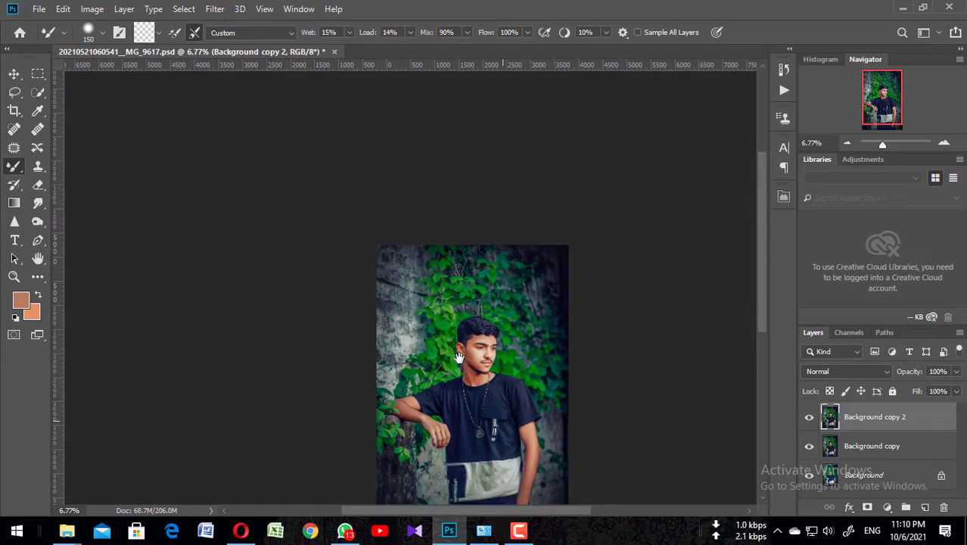
{"action": "scroll", "coordinate": [431, 319], "scroll_direction": "up", "scroll_amount": 3}
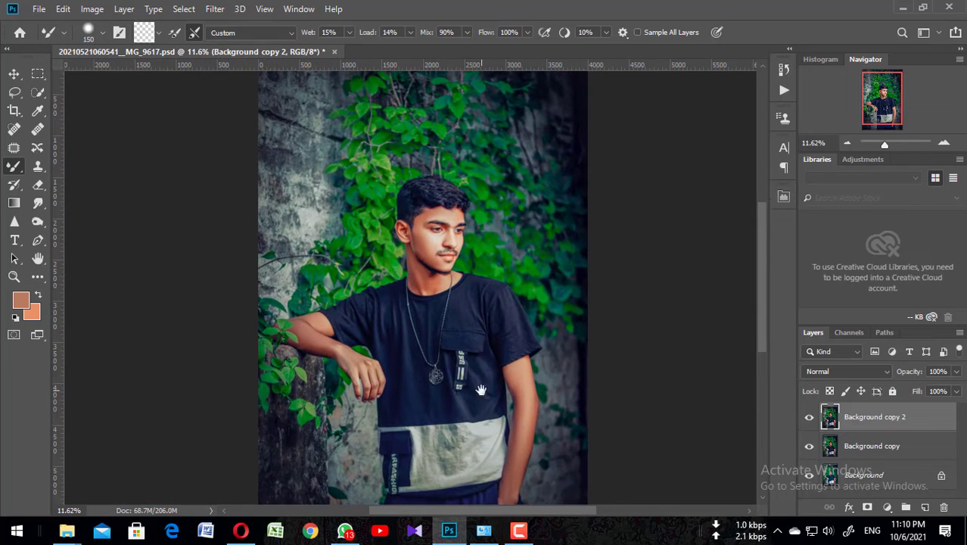
{"action": "left_click", "coordinate": [808, 420]}
{"action": "left_click", "coordinate": [809, 420]}
{"action": "key", "text": "ctrl+s"}
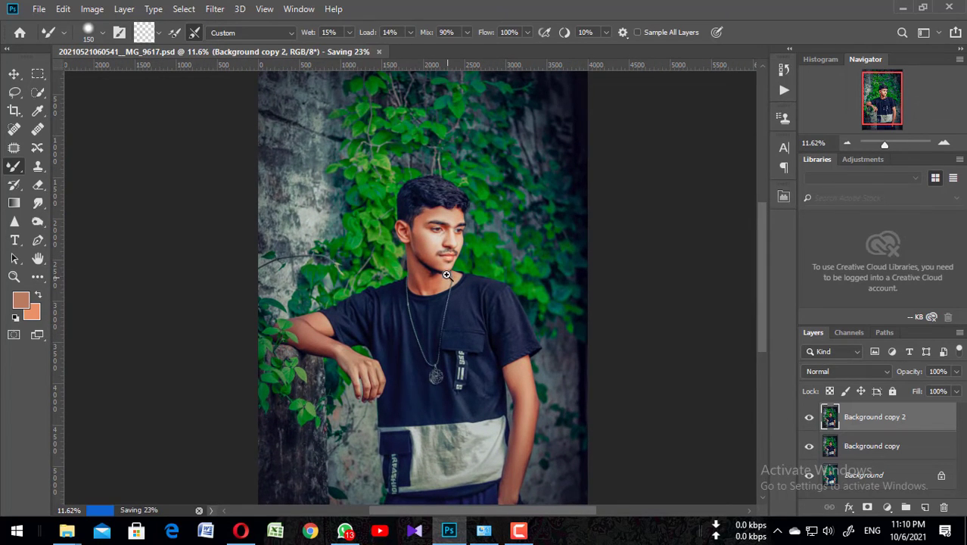
Load the Mixer Brush with a light skin tone sampled from the bright cheek below the eye
{"action": "scroll", "coordinate": [424, 258], "scroll_direction": "up", "scroll_amount": 3}
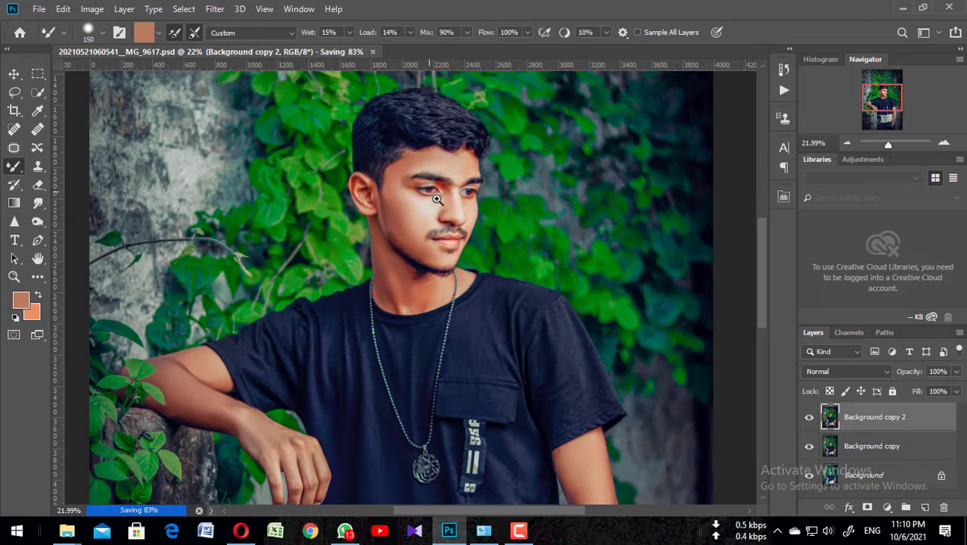
{"action": "scroll", "coordinate": [453, 184], "scroll_direction": "up", "scroll_amount": 2}
{"action": "left_click", "coordinate": [144, 32]}
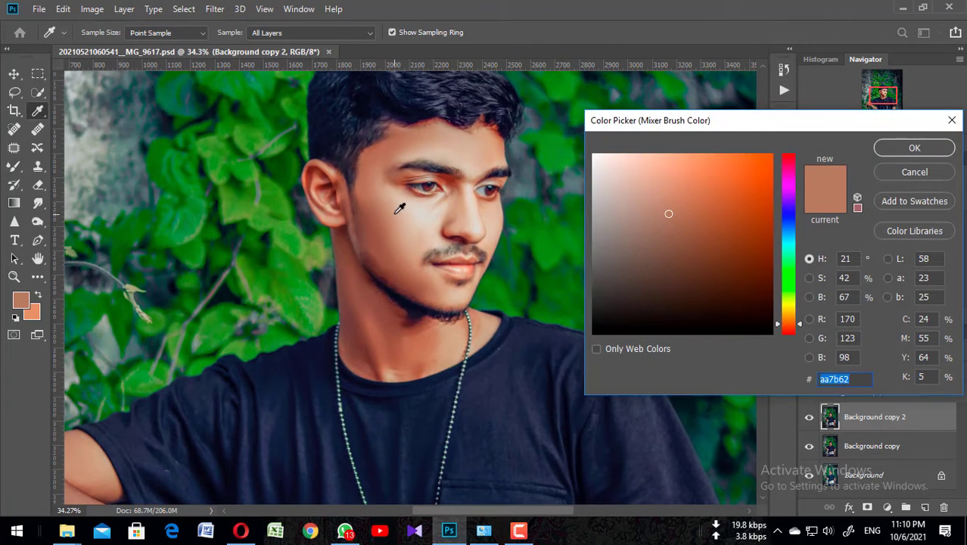
{"action": "left_click", "coordinate": [404, 203]}
{"action": "left_click", "coordinate": [915, 148]}
Brighten the face and neck skin with the loaded light skin tone, using the Mixer Brush at 150 px
{"action": "scroll", "coordinate": [462, 228], "scroll_direction": "up", "scroll_amount": 2}
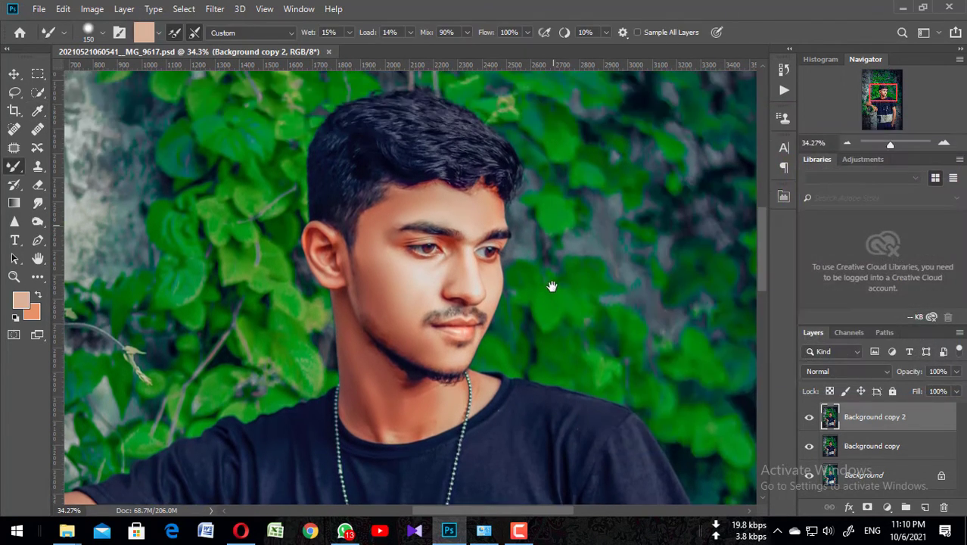
{"action": "mouse_move", "coordinate": [457, 209]}
{"action": "left_mouse_down"}
{"action": "mouse_move", "coordinate": [376, 215]}
{"action": "mouse_move", "coordinate": [365, 234]}
{"action": "mouse_move", "coordinate": [382, 309]}
{"action": "left_mouse_up"}
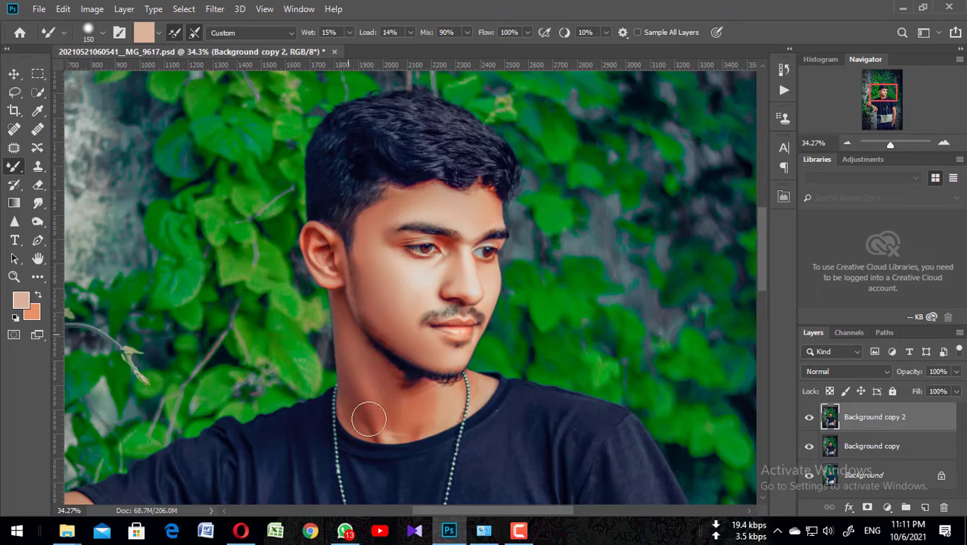
{"action": "left_click_drag", "start_coordinate": [369, 419], "coordinate": [371, 439]}
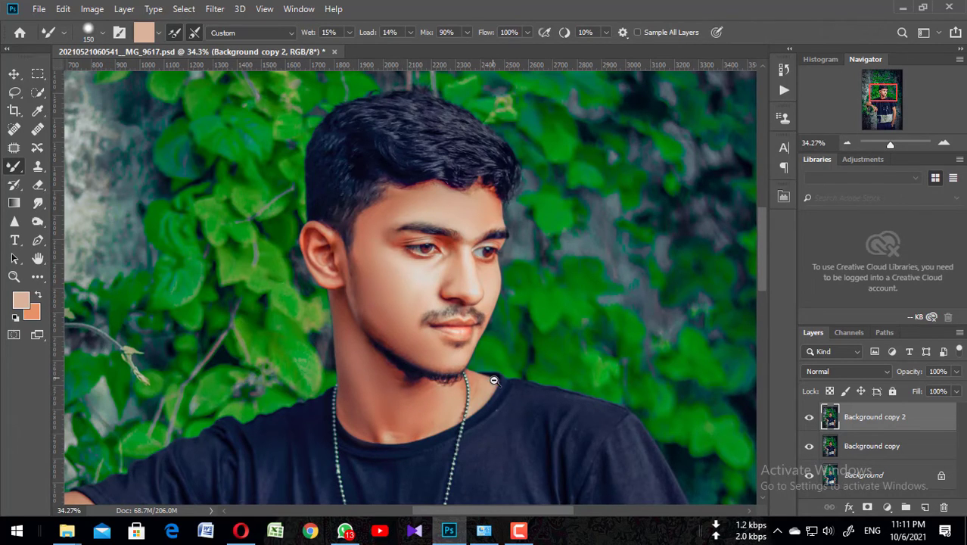
{"action": "left_click_drag", "start_coordinate": [494, 380], "coordinate": [439, 406]}
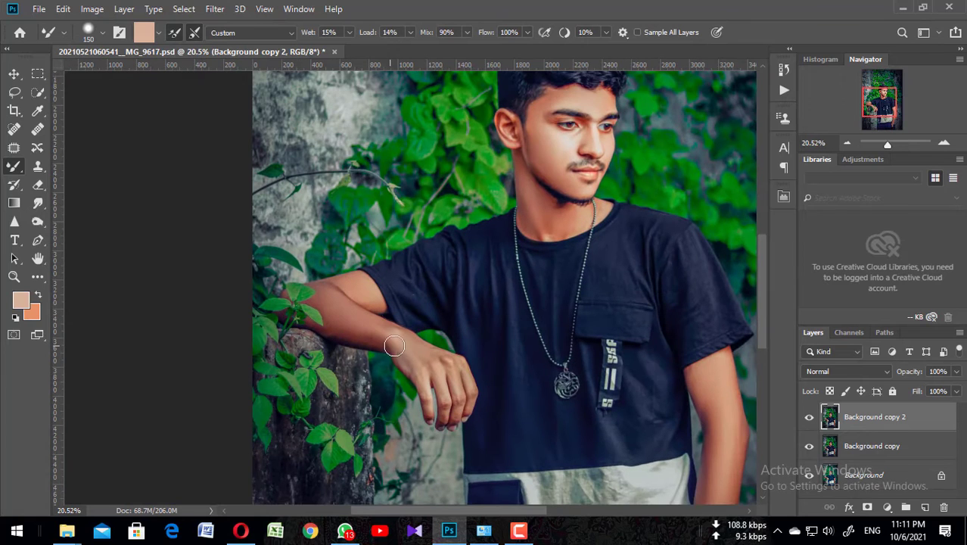
Brush the light skin tone over both arms and the resting hand with the Mixer Brush, using sizes between 150 and 250 px
{"action": "scroll", "coordinate": [377, 339], "scroll_direction": "up", "scroll_amount": 2}
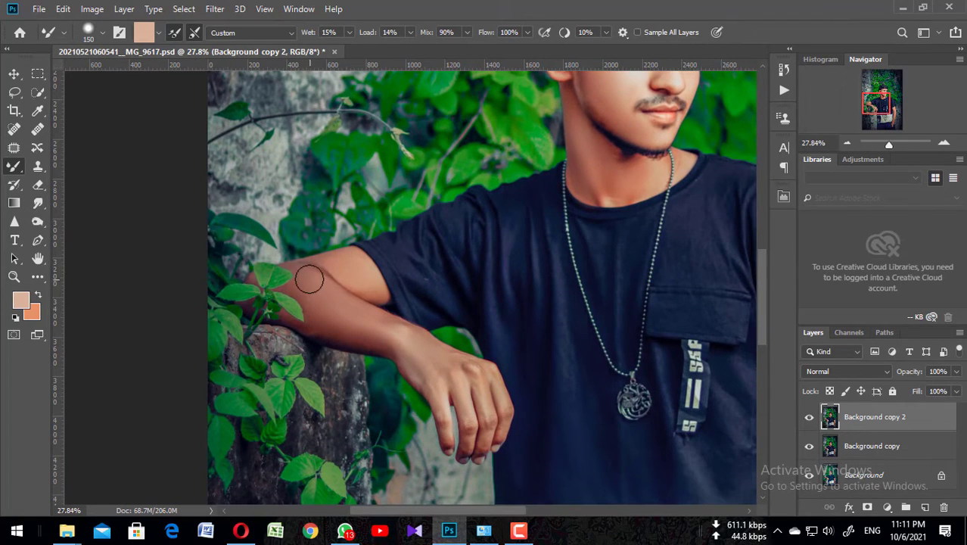
{"action": "left_click_drag", "start_coordinate": [485, 389], "coordinate": [447, 409]}
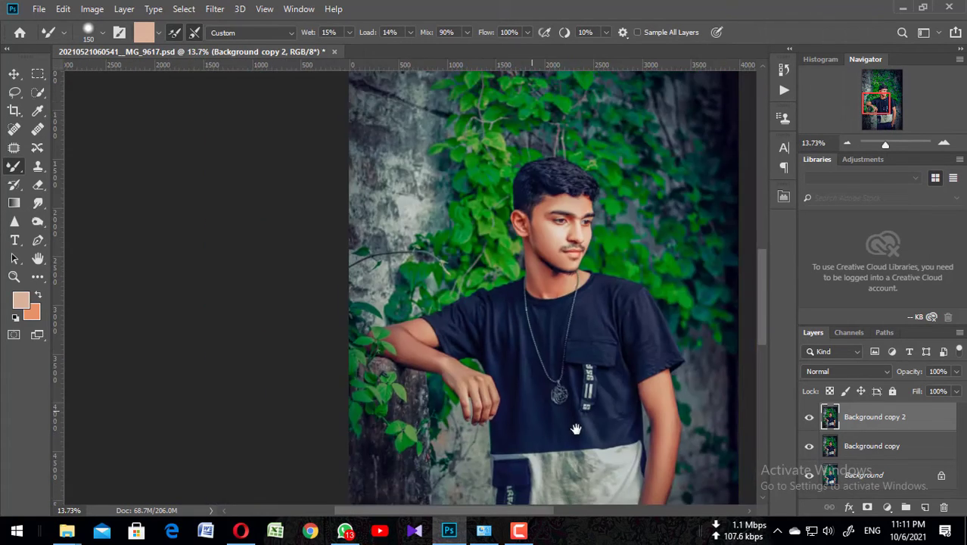
{"action": "left_click_drag", "start_coordinate": [575, 426], "coordinate": [519, 357]}
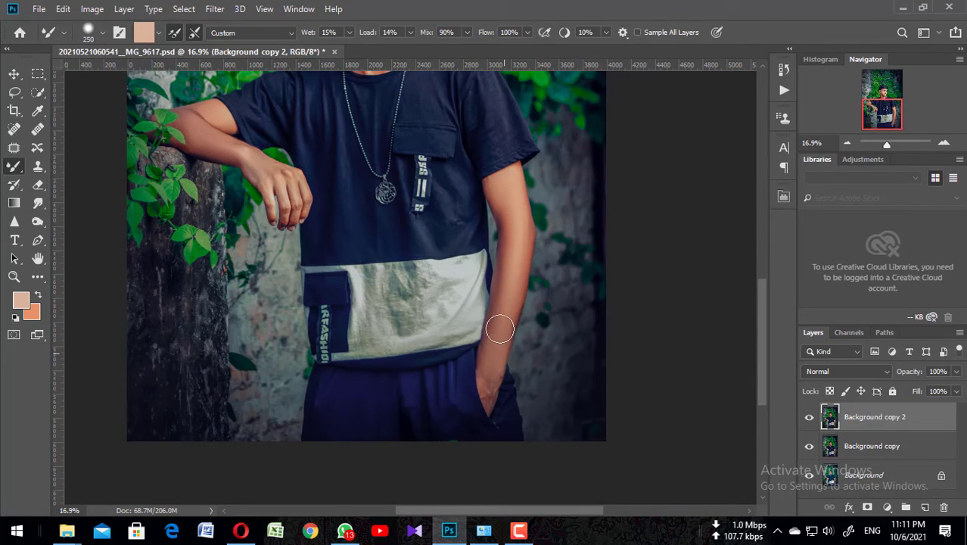
{"action": "scroll", "coordinate": [518, 318], "scroll_direction": "up", "scroll_amount": 3}
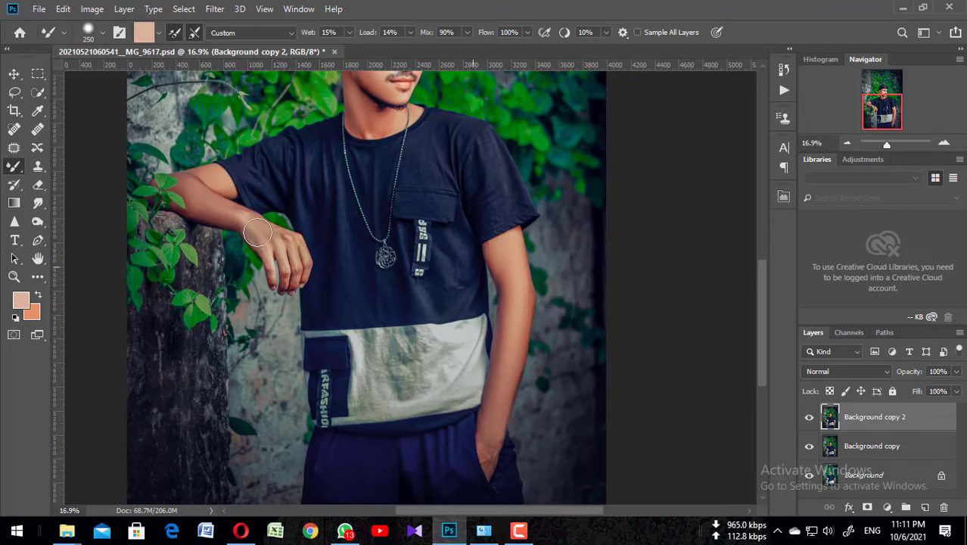
{"action": "left_click_drag", "start_coordinate": [235, 220], "coordinate": [316, 291]}
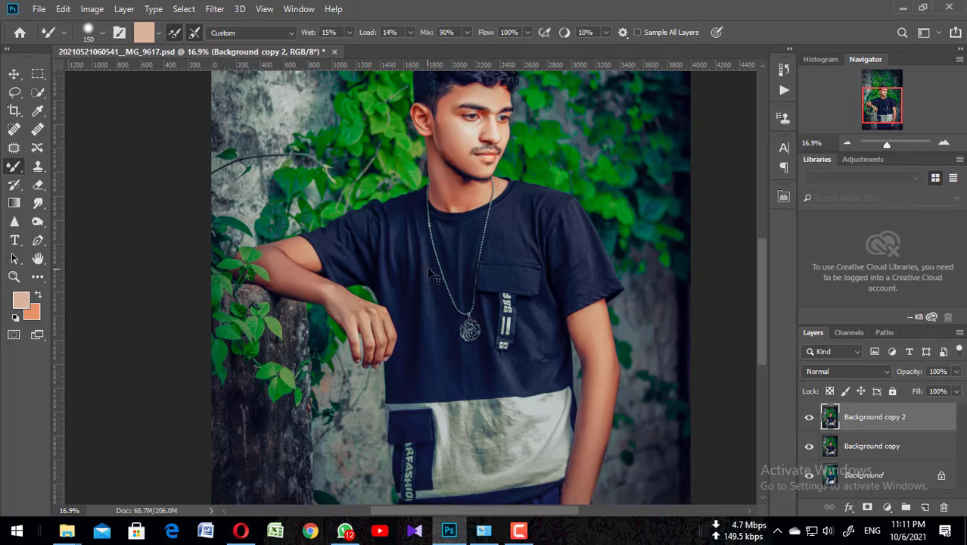
{"action": "scroll", "coordinate": [430, 273], "scroll_direction": "up", "scroll_amount": 4}
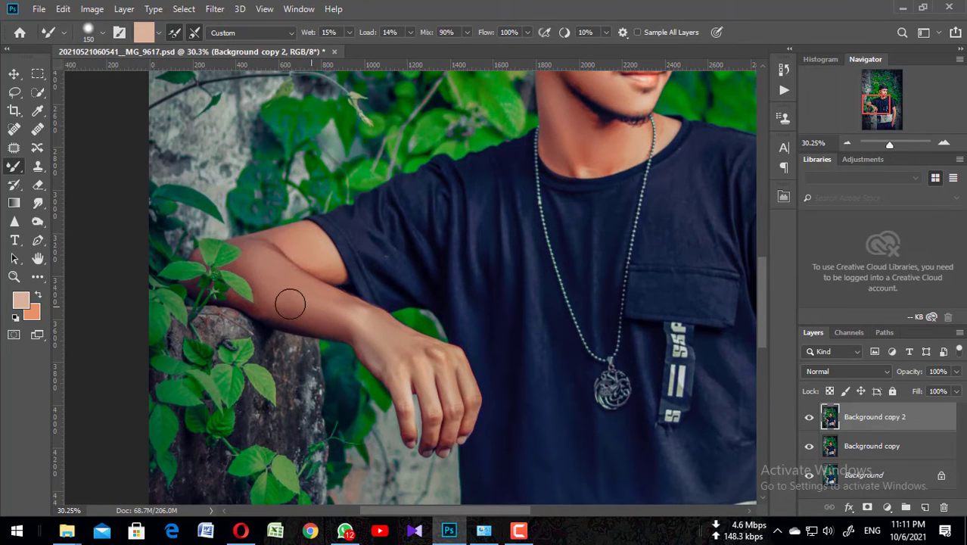
Turn off brush loading after each stroke and blend the resting forearm, neck and cheek skin, using sizes between 125 and 200 px
{"action": "left_click", "coordinate": [172, 36]}
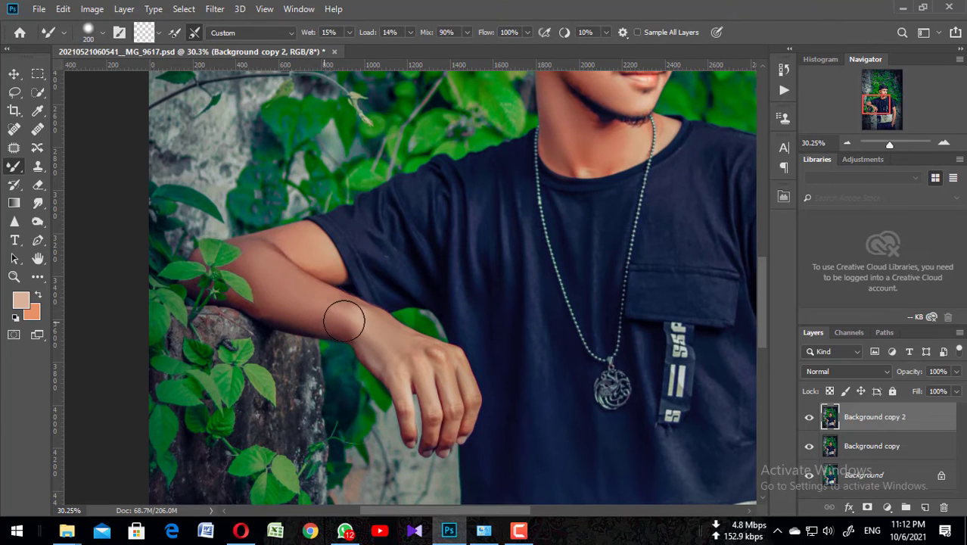
{"action": "left_click_drag", "start_coordinate": [544, 209], "coordinate": [458, 362]}
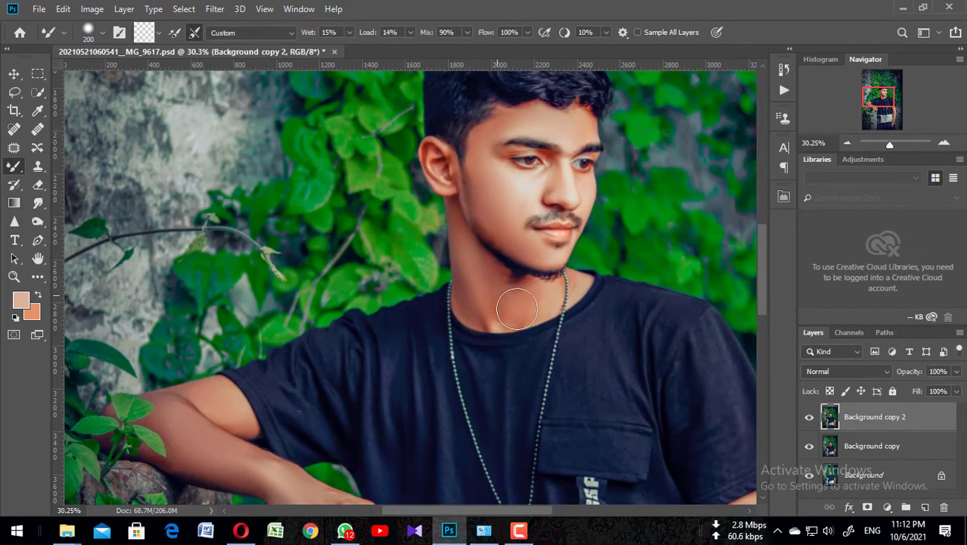
{"action": "left_click_drag", "start_coordinate": [524, 293], "coordinate": [485, 379]}
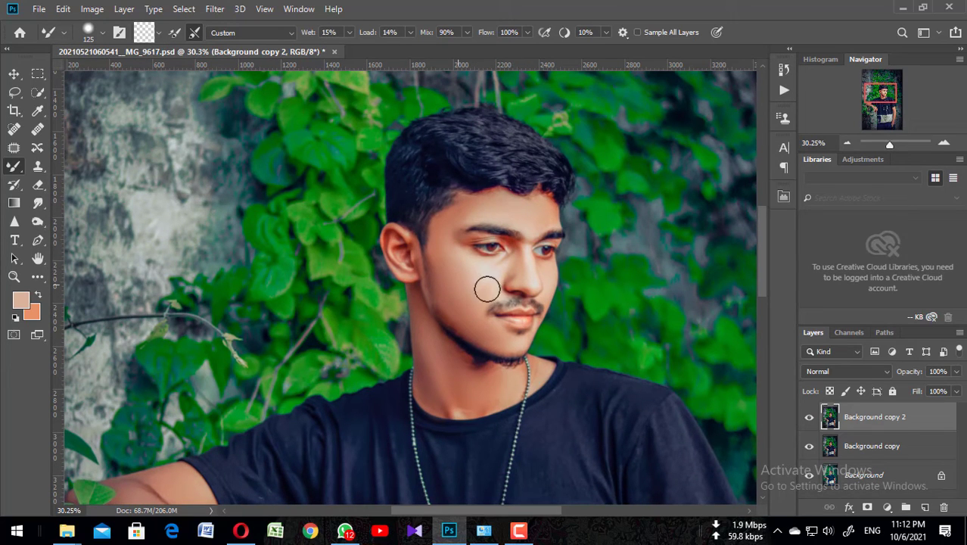
{"action": "scroll", "coordinate": [519, 276], "scroll_direction": "up", "scroll_amount": 3}
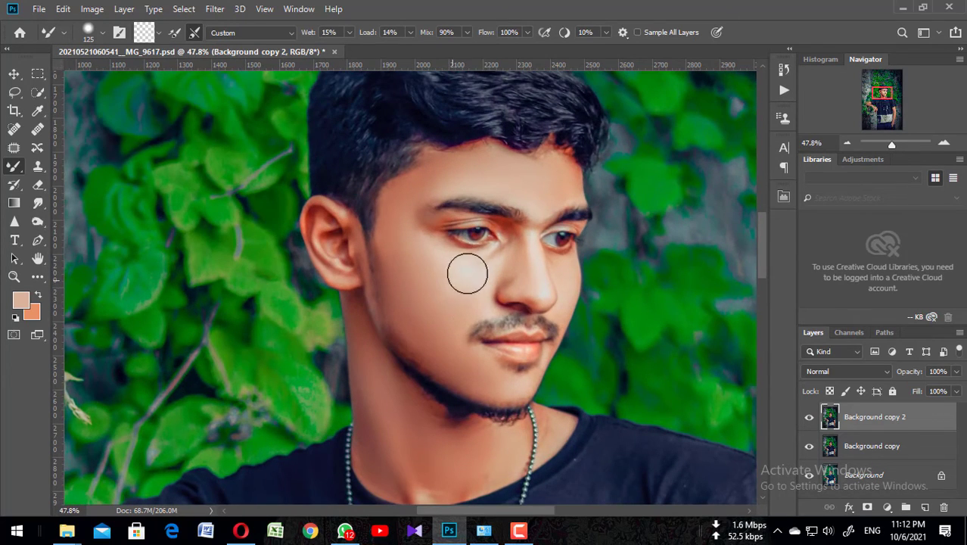
{"action": "scroll", "coordinate": [530, 322], "scroll_direction": "down", "scroll_amount": 5}
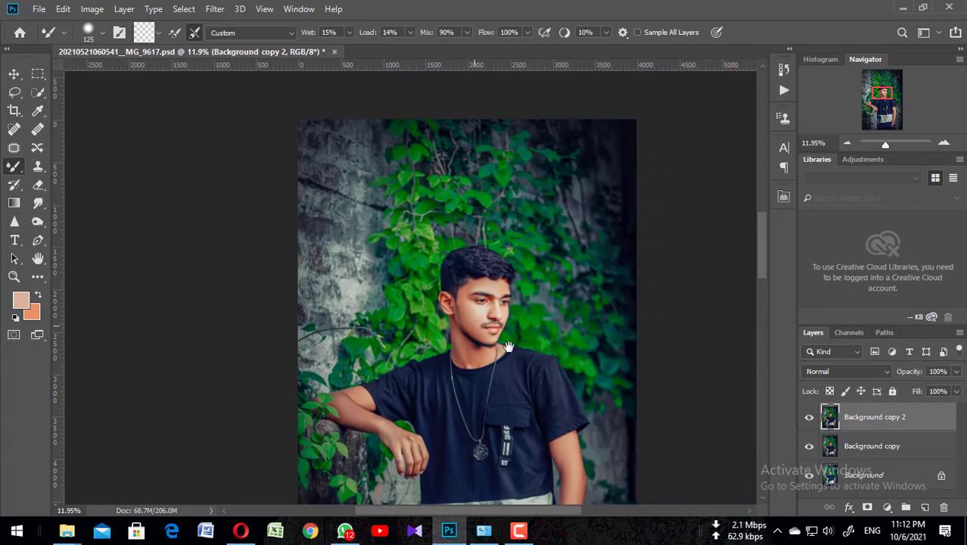
Compare the brightened skin by hiding and showing the Background copy 2 layer, and save the document
{"action": "left_click", "coordinate": [809, 418]}
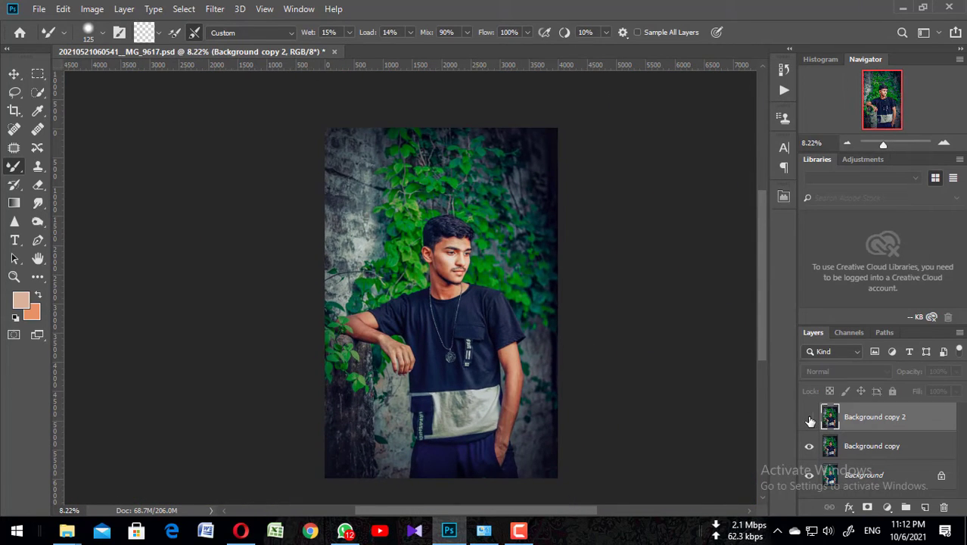
{"action": "left_click", "coordinate": [809, 418]}
{"action": "key", "text": "ctrl+s"}
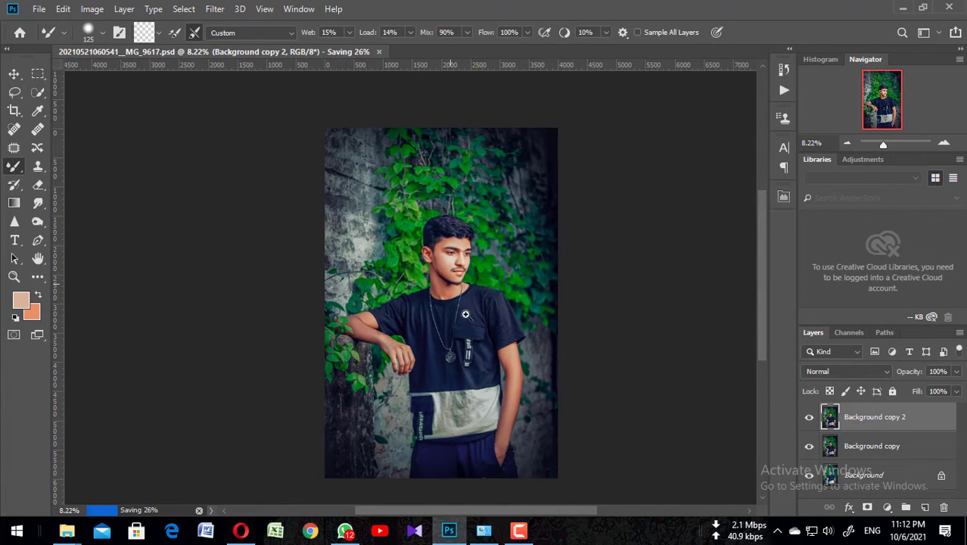
Refine the face skin with the Mixer Brush, reducing its size from 200 to 125 px, and save the document
{"action": "scroll", "coordinate": [457, 271], "scroll_direction": "up", "scroll_amount": 3}
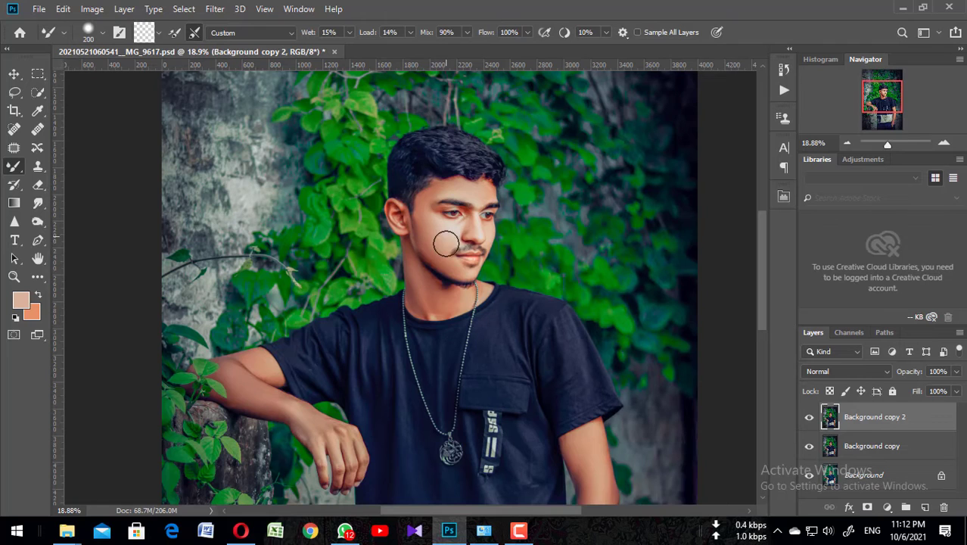
{"action": "scroll", "coordinate": [509, 228], "scroll_direction": "up", "scroll_amount": 3}
{"action": "key", "text": "bracketleft"}
{"action": "key", "text": "bracketleft"}
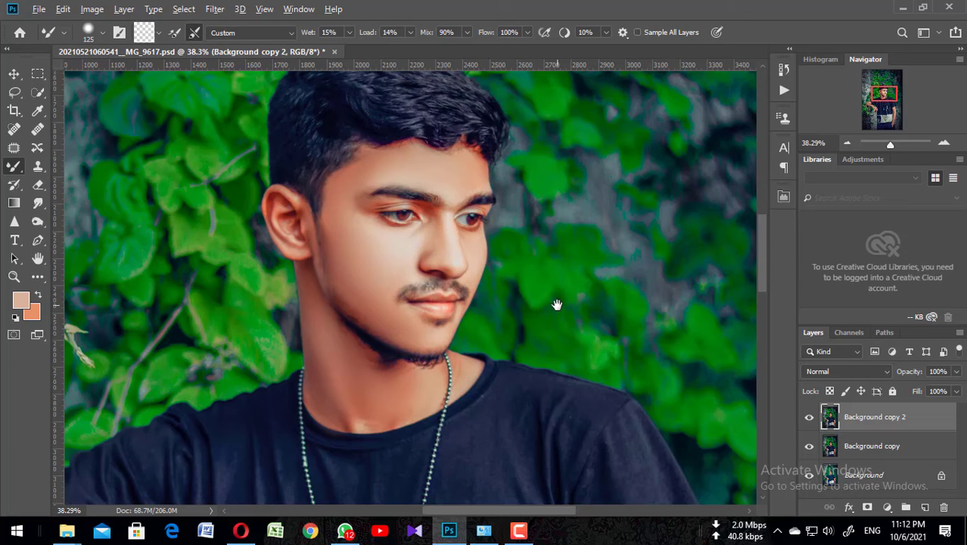
{"action": "scroll", "coordinate": [557, 304], "scroll_direction": "down", "scroll_amount": 5}
{"action": "key", "text": "ctrl+s"}
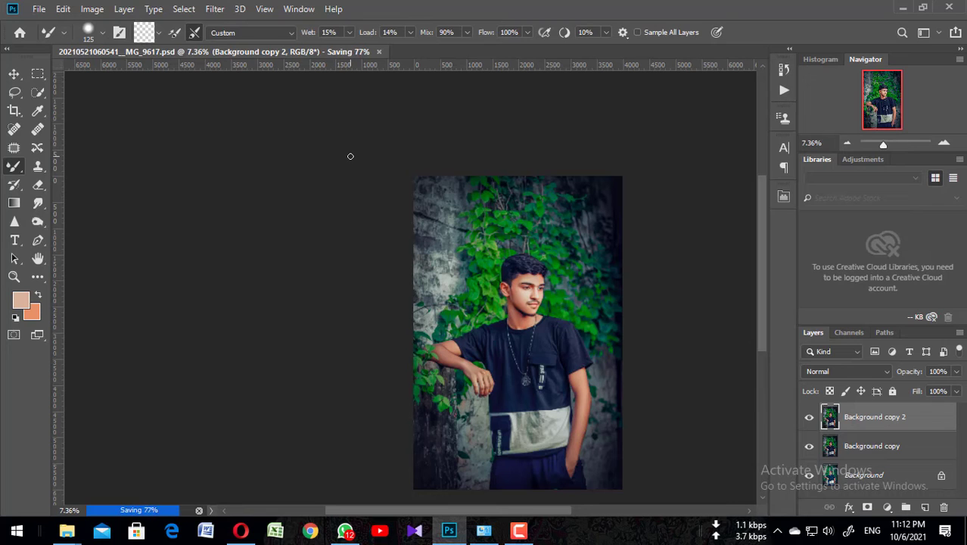
Open the Liquify filter and push the top outline of the hair upward with the Forward Warp tool at size 400
{"action": "left_click", "coordinate": [215, 11]}
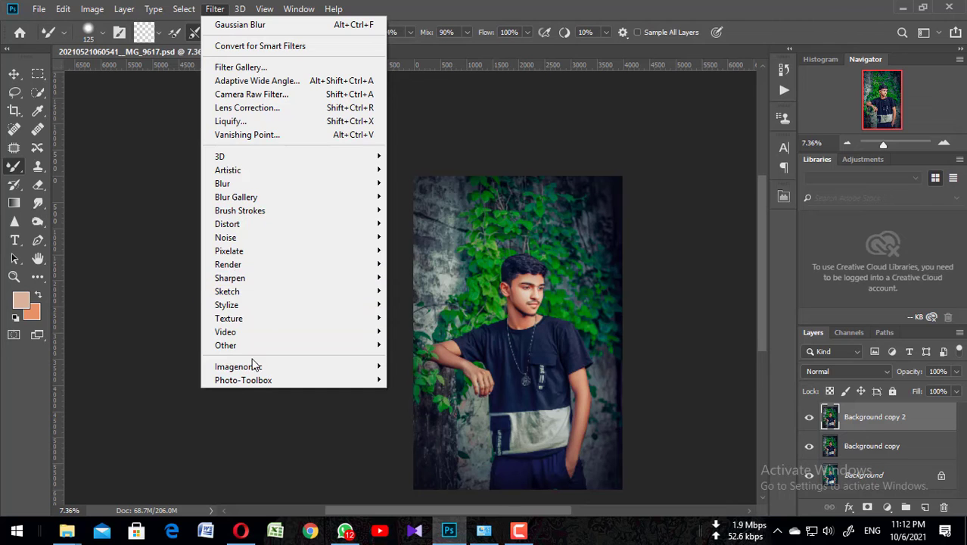
{"action": "left_click", "coordinate": [312, 121]}
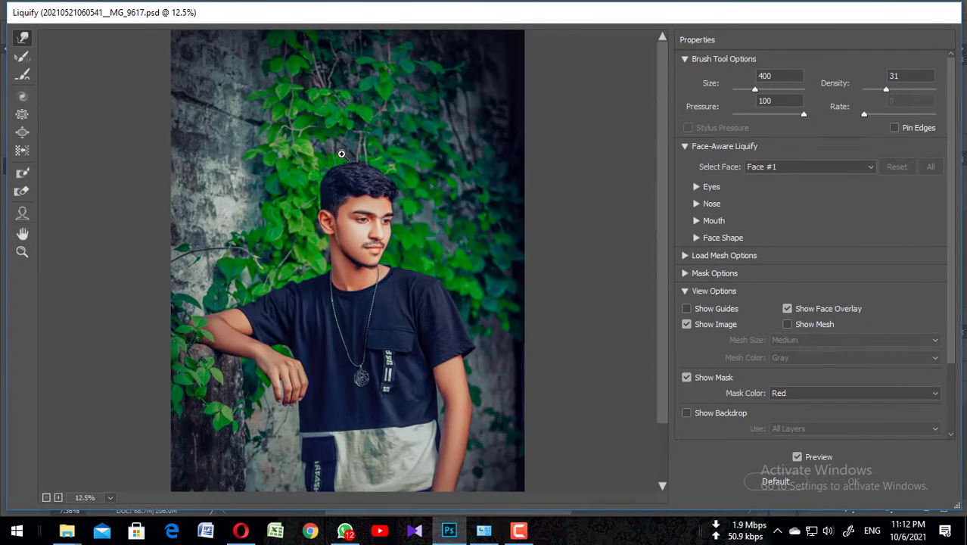
{"action": "key", "text": "ctrl+plus"}
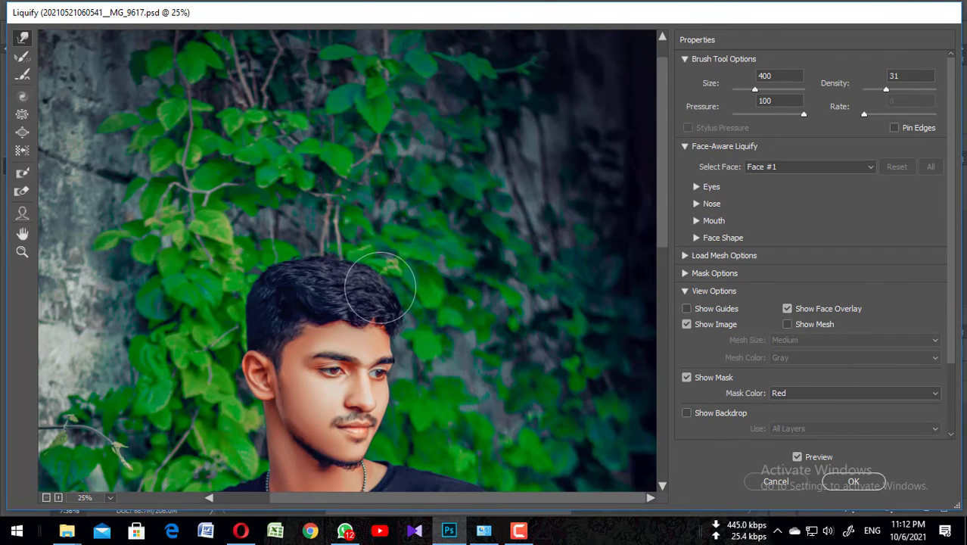
{"action": "left_click_drag", "start_coordinate": [352, 277], "coordinate": [314, 269]}
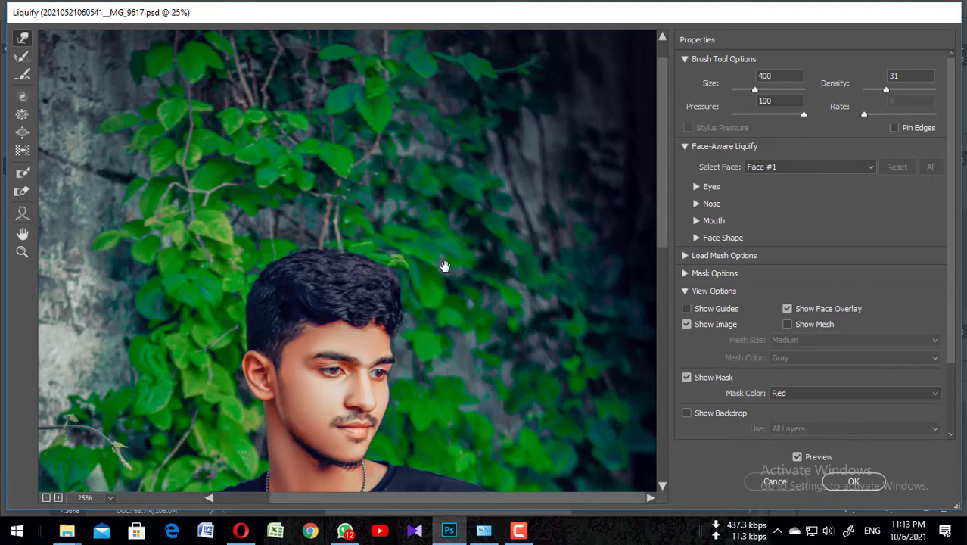
Check the reshaped hair against the whole portrait, apply the Liquify filter, and save the document
{"action": "left_click", "coordinate": [427, 199], "text": "alt"}
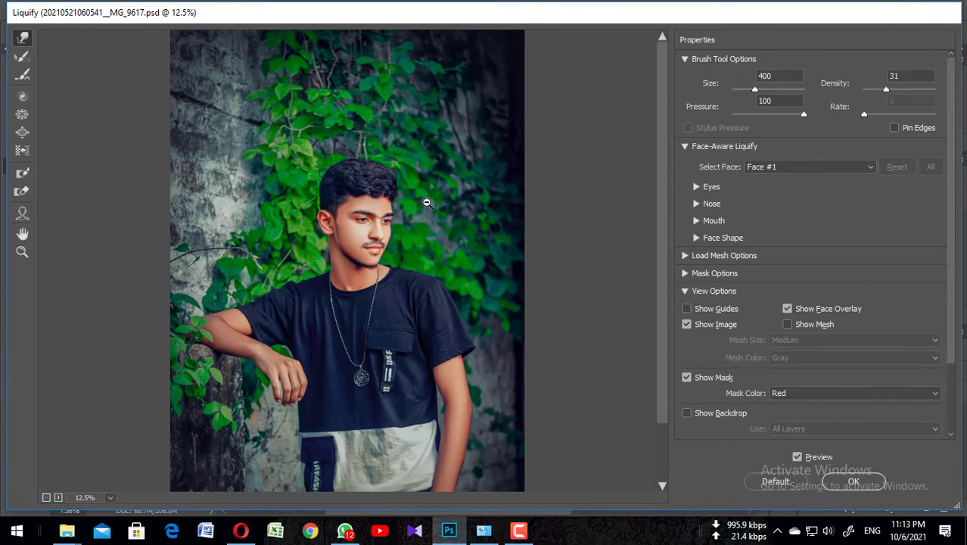
{"action": "left_click", "coordinate": [471, 231], "text": "alt"}
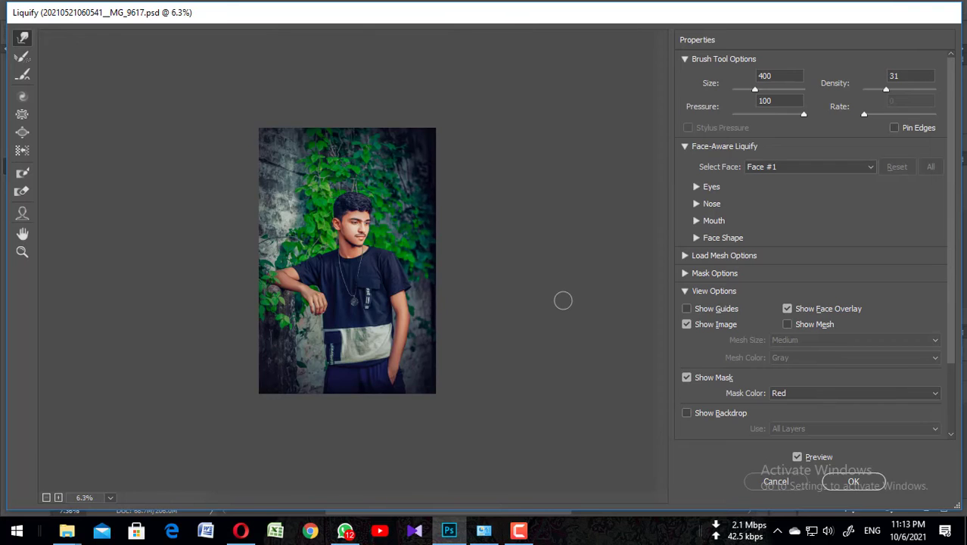
{"action": "left_click", "coordinate": [854, 482]}
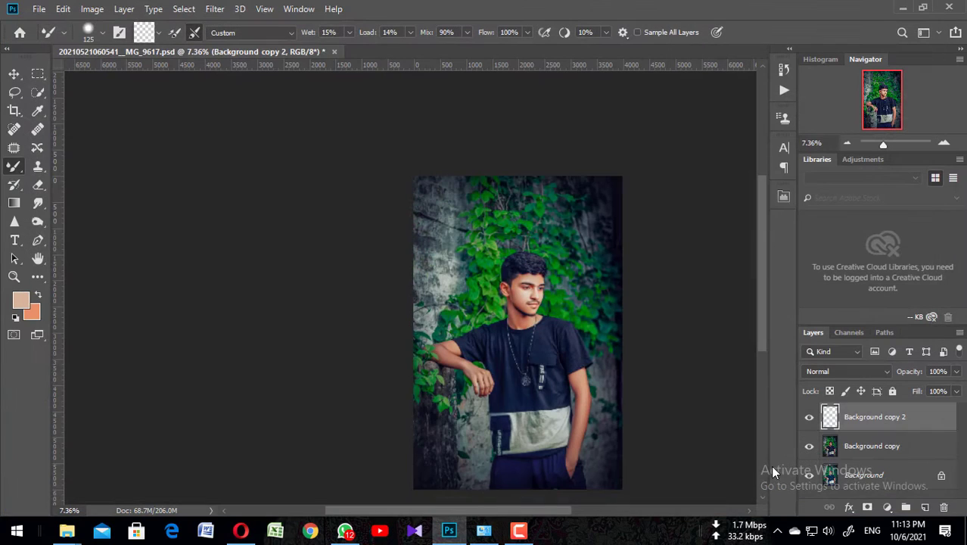
{"action": "key", "text": "ctrl+s"}
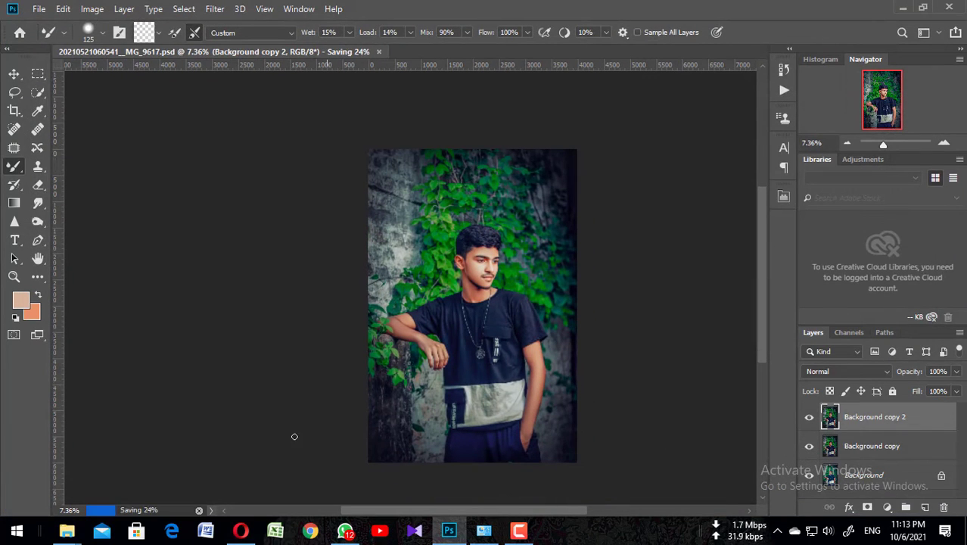
Activate the Move tool, switch to File Explorer, and open the Ps Png folder on the Photoshop Accesory (B:) drive
{"action": "left_click", "coordinate": [14, 73]}
{"action": "mouse_move", "coordinate": [67, 530]}
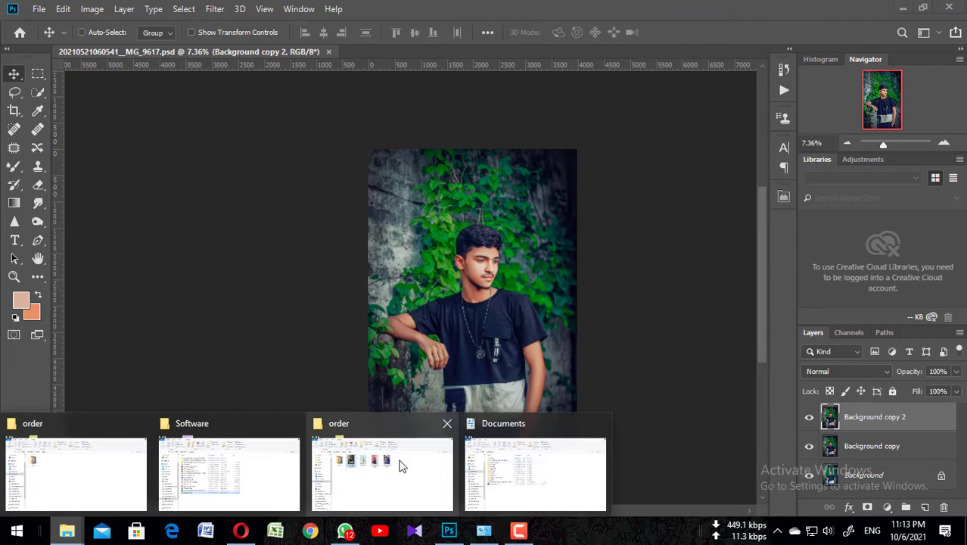
{"action": "left_click", "coordinate": [505, 471]}
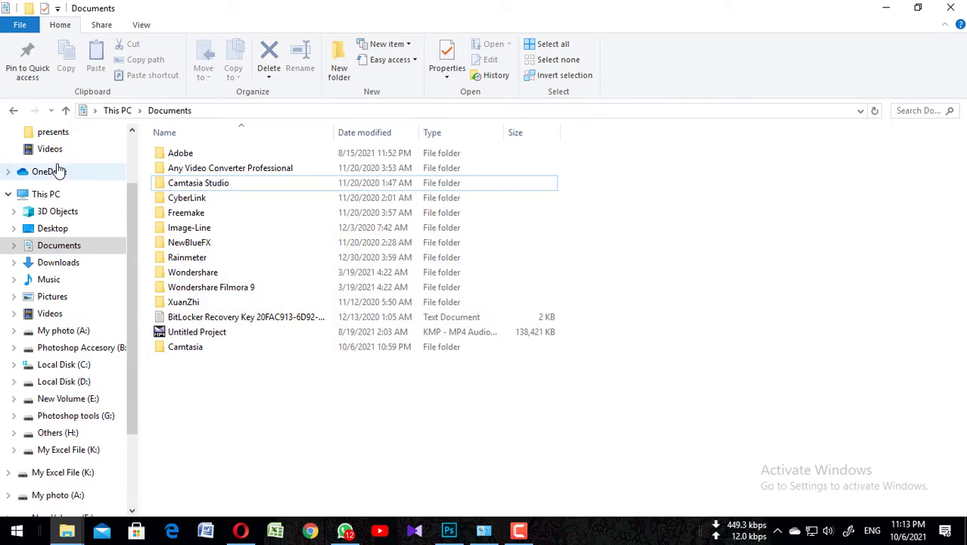
{"action": "left_click", "coordinate": [68, 263]}
{"action": "scroll", "coordinate": [512, 402], "scroll_direction": "down", "scroll_amount": 3}
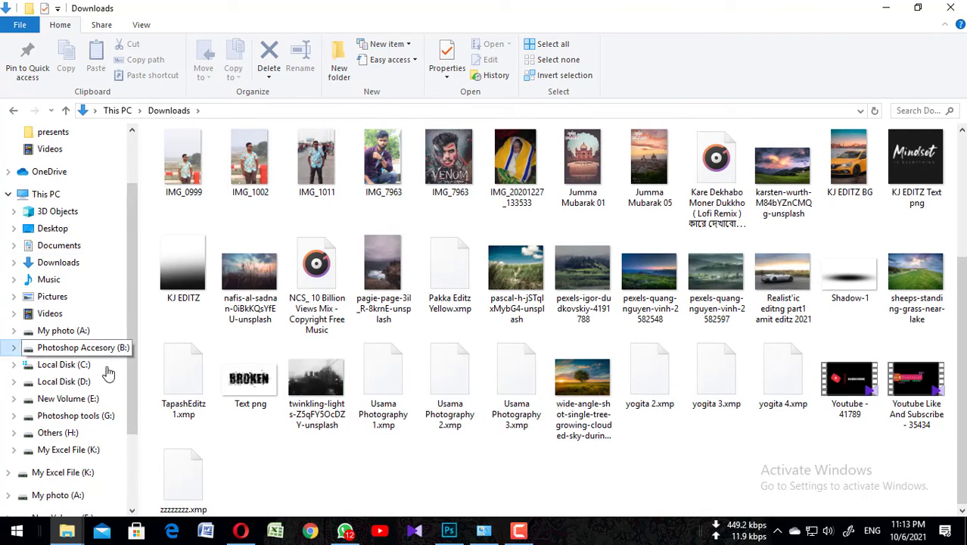
{"action": "left_click", "coordinate": [76, 348]}
{"action": "double_click", "coordinate": [365, 387]}
Browse the Ps Png folder and try placing the dark orange glow image PicsArt_06-20-11.21.32 onto the portrait
{"action": "scroll", "coordinate": [494, 370], "scroll_direction": "down", "scroll_amount": 15}
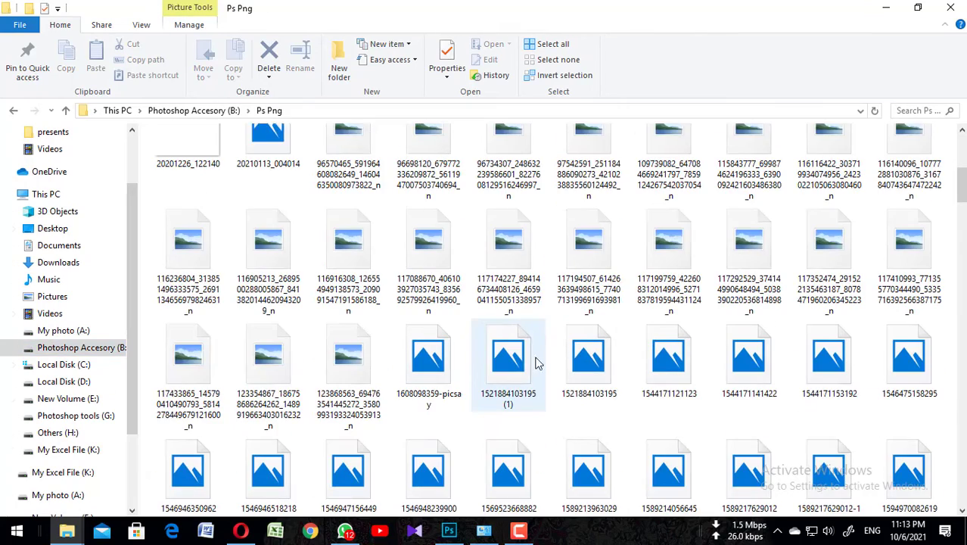
{"action": "scroll", "coordinate": [532, 345], "scroll_direction": "up", "scroll_amount": 3}
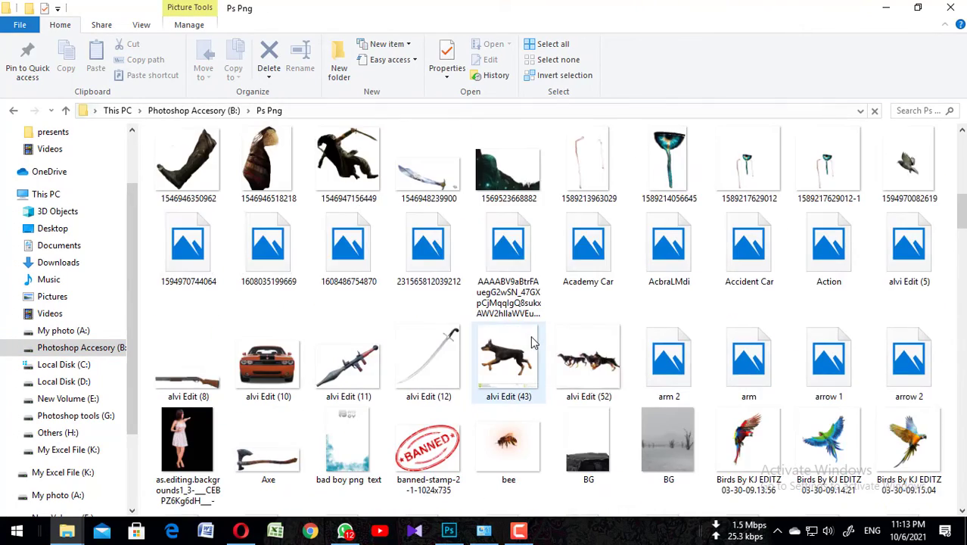
{"action": "scroll", "coordinate": [532, 345], "scroll_direction": "down", "scroll_amount": 10}
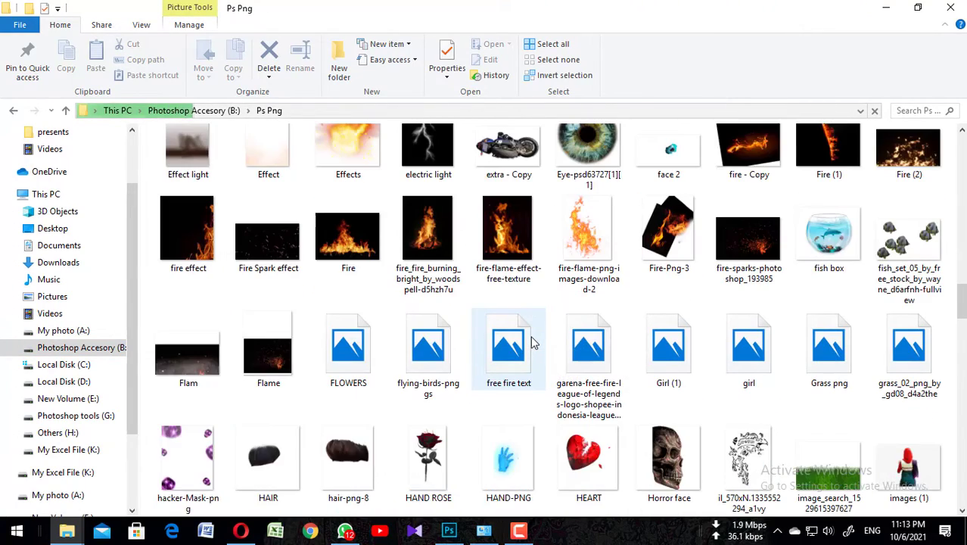
{"action": "scroll", "coordinate": [532, 345], "scroll_direction": "down", "scroll_amount": 3}
{"action": "scroll", "coordinate": [532, 345], "scroll_direction": "down", "scroll_amount": 8}
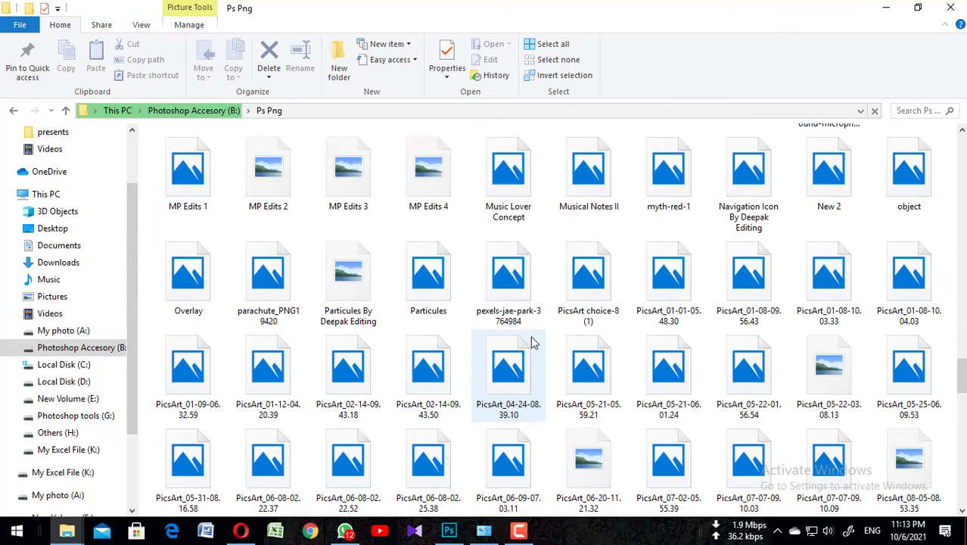
{"action": "scroll", "coordinate": [532, 344], "scroll_direction": "down", "scroll_amount": 3}
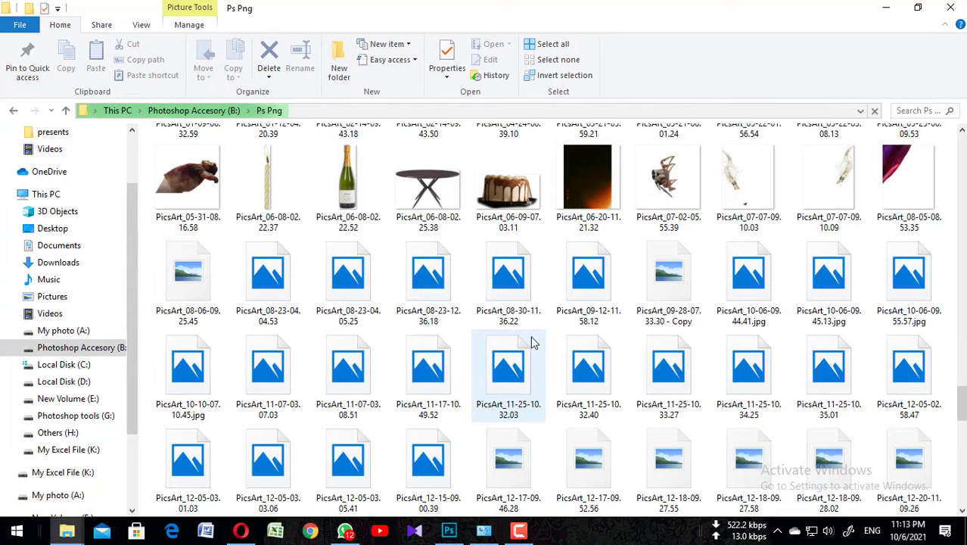
{"action": "left_click_drag", "start_coordinate": [582, 198], "coordinate": [486, 325]}
{"action": "left_click", "coordinate": [467, 212]}
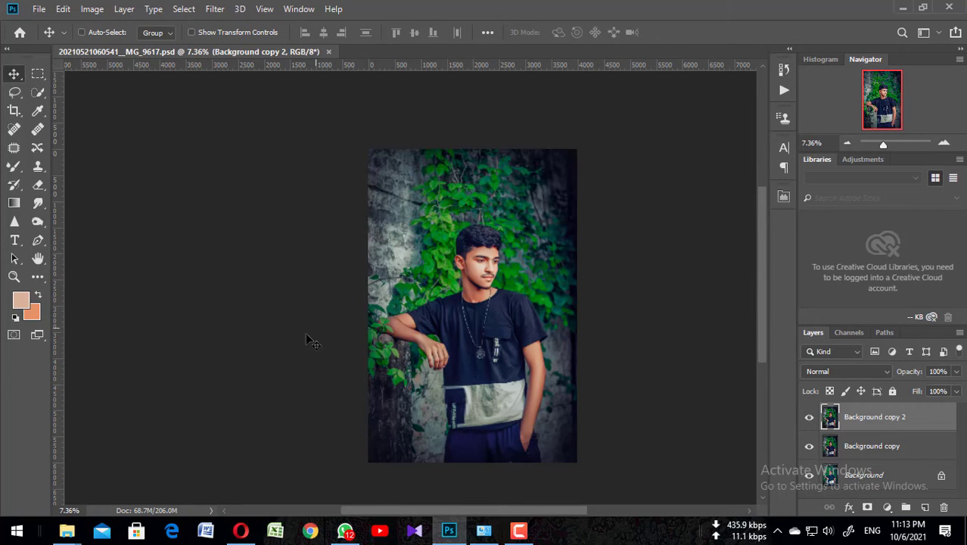
Place the S.R (72) orange light image from the Ps Png folder onto the portrait and set its blend mode to Screen
{"action": "mouse_move", "coordinate": [67, 530]}
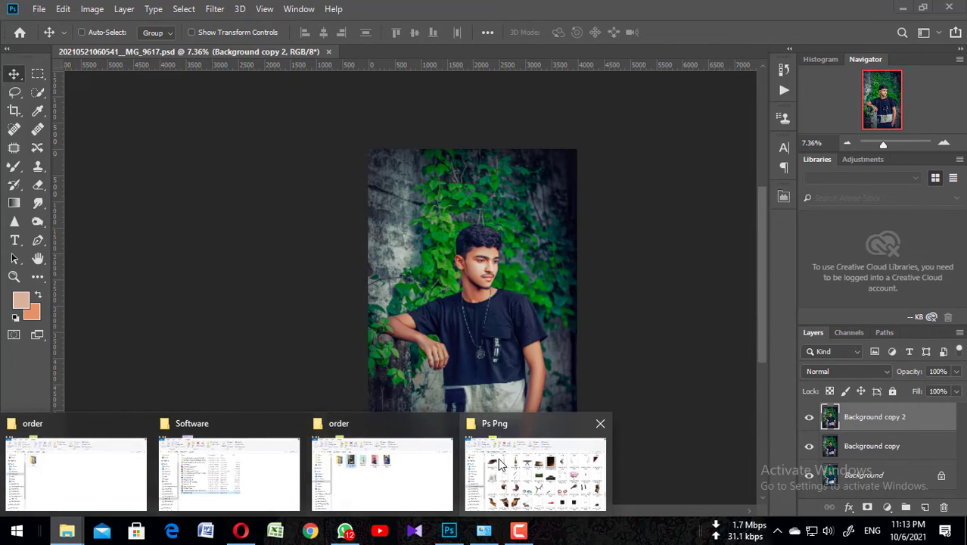
{"action": "left_click", "coordinate": [535, 475]}
{"action": "scroll", "coordinate": [560, 442], "scroll_direction": "down", "scroll_amount": 3}
{"action": "scroll", "coordinate": [575, 439], "scroll_direction": "down", "scroll_amount": 6}
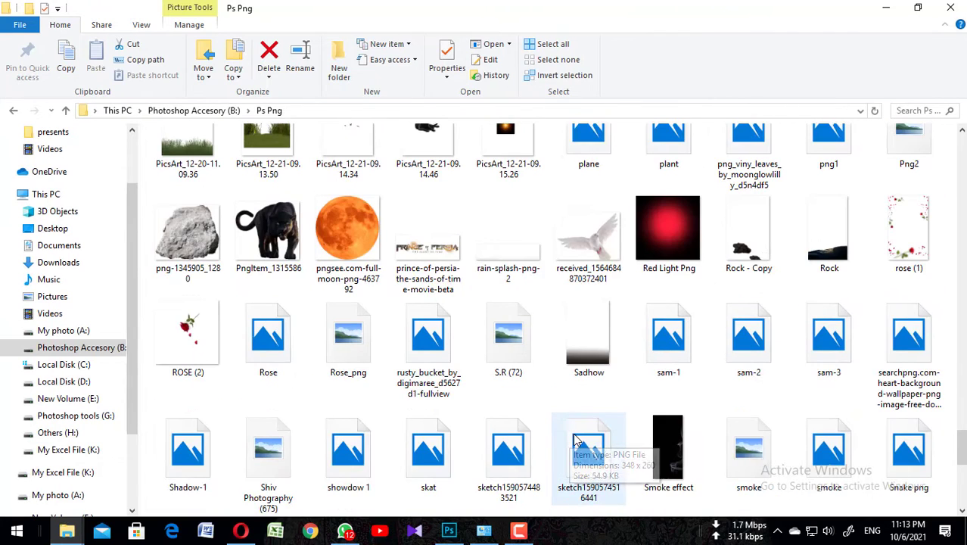
{"action": "scroll", "coordinate": [583, 435], "scroll_direction": "down", "scroll_amount": 3}
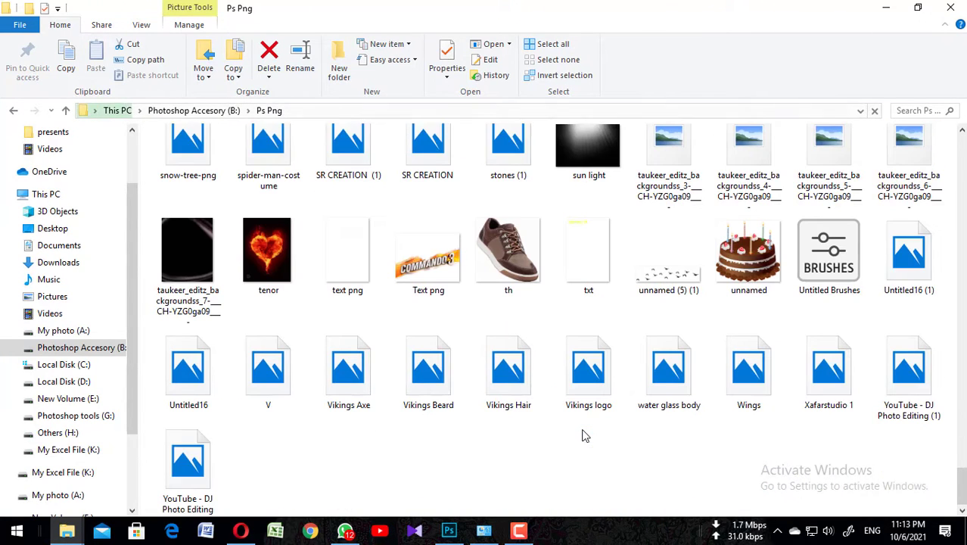
{"action": "scroll", "coordinate": [582, 435], "scroll_direction": "up", "scroll_amount": 5}
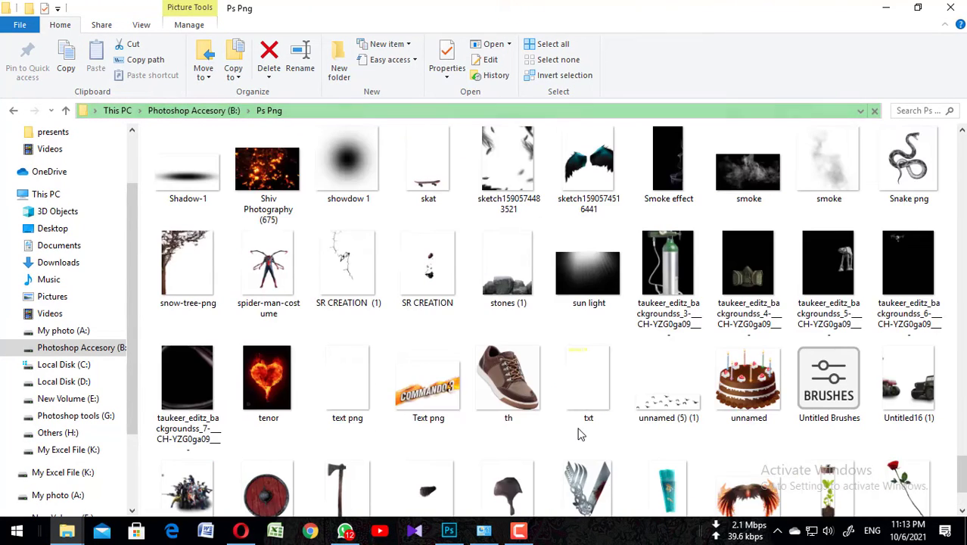
{"action": "mouse_move", "coordinate": [508, 269]}
{"action": "left_mouse_down"}
{"action": "mouse_move", "coordinate": [463, 508]}
{"action": "mouse_move", "coordinate": [449, 530]}
{"action": "mouse_move", "coordinate": [477, 284]}
{"action": "mouse_move", "coordinate": [473, 227]}
{"action": "left_mouse_up"}
{"action": "left_click", "coordinate": [818, 372]}
{"action": "left_click", "coordinate": [815, 280]}
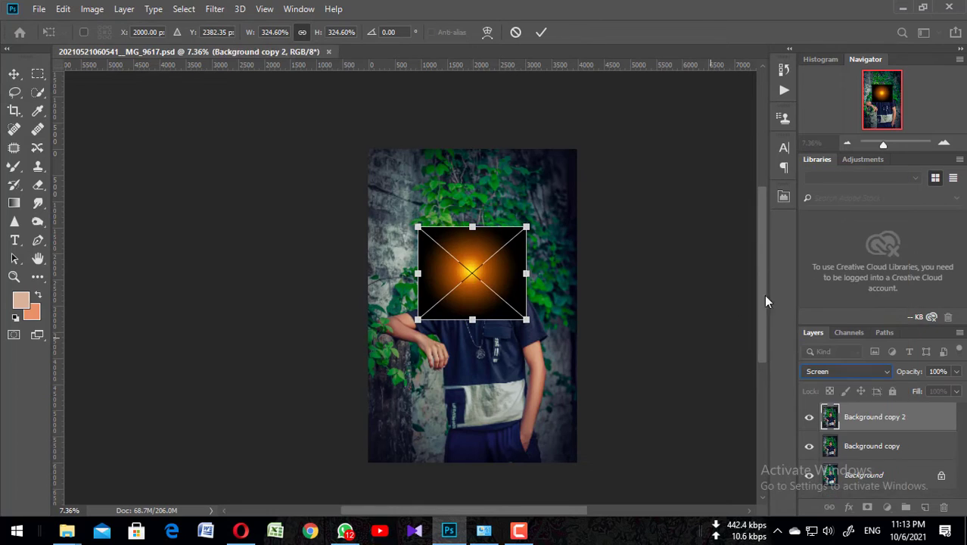
Enlarge the orange light to 635.58% and position its glow over the wall beside the subject's head
{"action": "left_click_drag", "start_coordinate": [472, 227], "coordinate": [485, 130]}
{"action": "left_click_drag", "start_coordinate": [499, 197], "coordinate": [433, 248]}
{"action": "key", "text": "Return"}
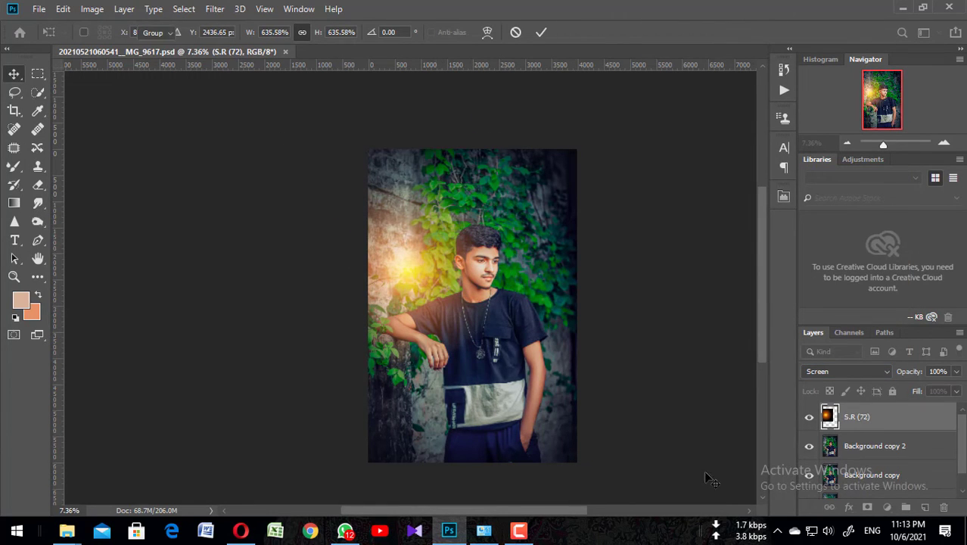
Lower the S.R (72) light layer's opacity to 33%, toggling its visibility to judge the effect
{"action": "type", "text": "65"}
{"action": "key", "text": "Return"}
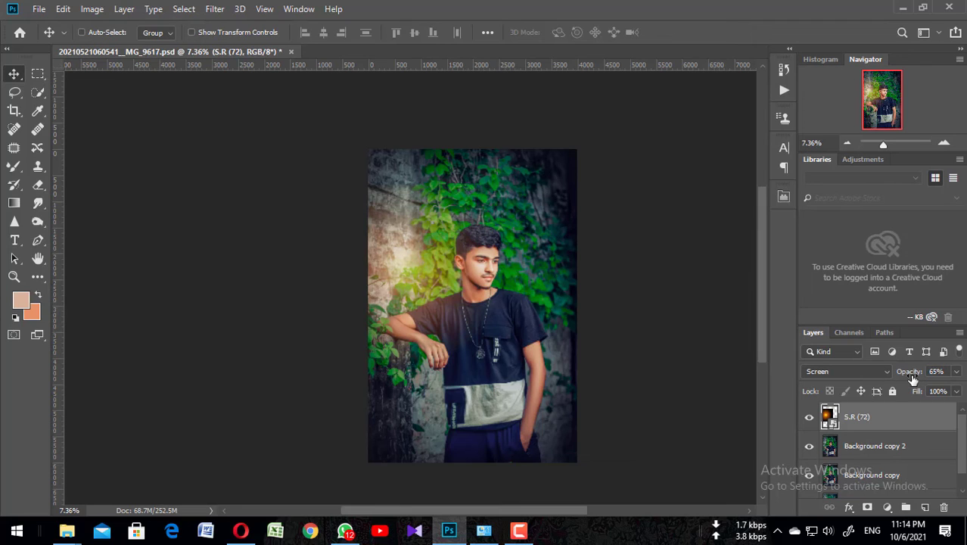
{"action": "key", "text": "Return"}
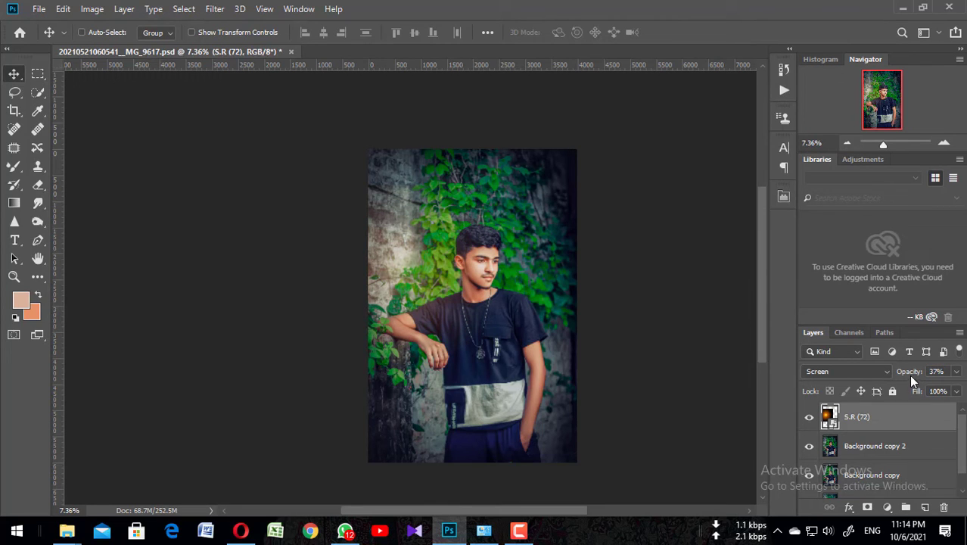
{"action": "left_click", "coordinate": [810, 417]}
{"action": "left_click", "coordinate": [810, 417]}
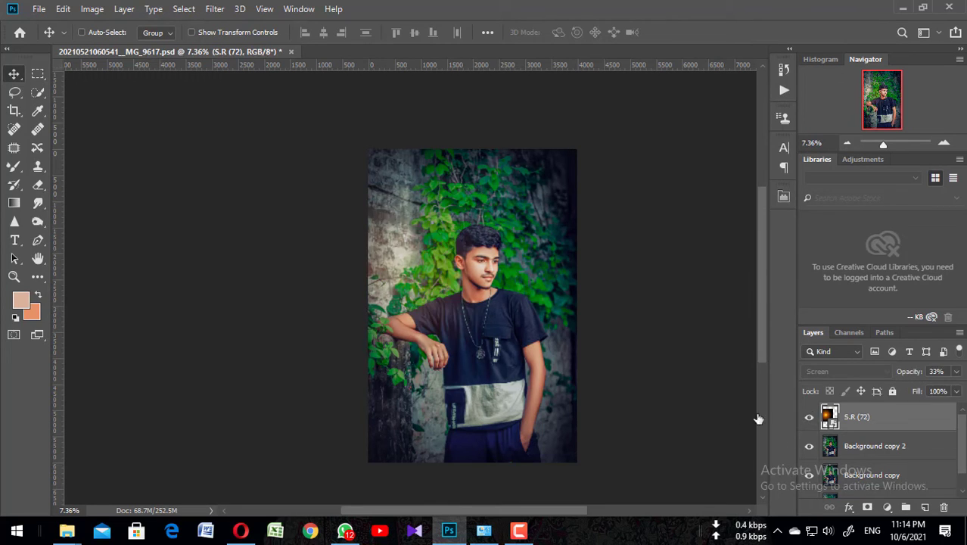
Shift the light glow slightly downward and compare the portrait with and without the S.R (72) layer
{"action": "scroll", "coordinate": [577, 348], "scroll_direction": "up", "scroll_amount": 4}
{"action": "scroll", "coordinate": [642, 417], "scroll_direction": "down", "scroll_amount": 3}
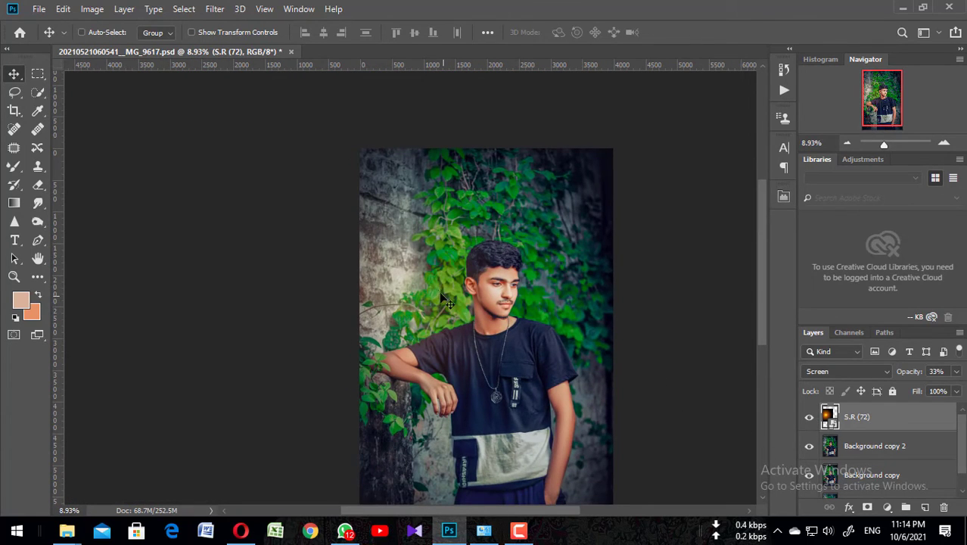
{"action": "left_click_drag", "start_coordinate": [441, 295], "coordinate": [436, 320]}
{"action": "left_click", "coordinate": [803, 421]}
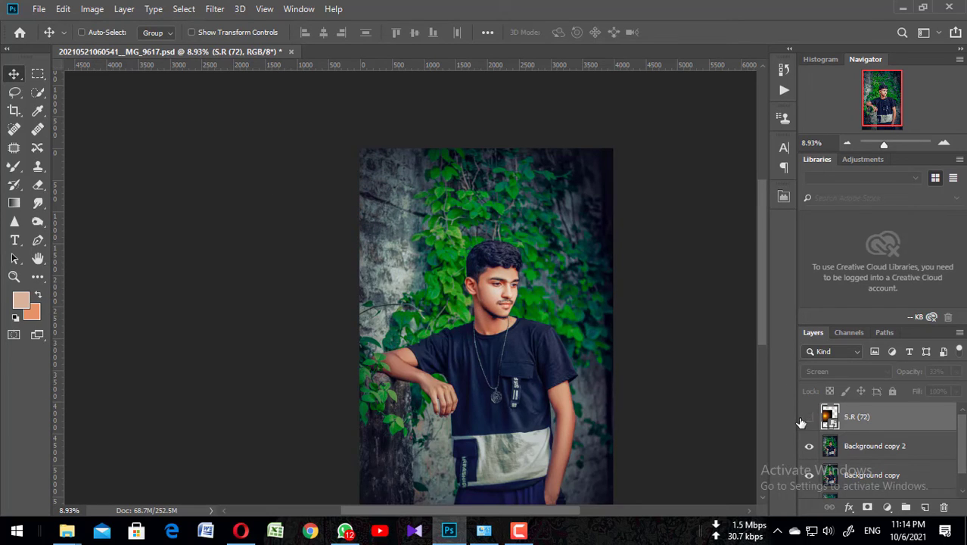
{"action": "left_click", "coordinate": [802, 421]}
{"action": "left_click", "coordinate": [802, 421]}
{"action": "left_click", "coordinate": [803, 420]}
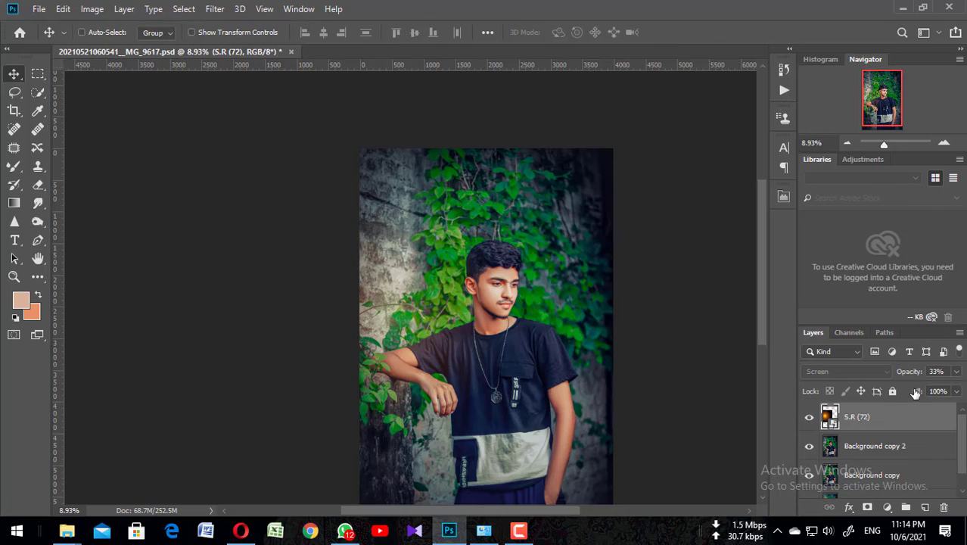
Apply a Hue/Saturation adjustment to the S.R (72) light layer with Hue set to +35
{"action": "key", "text": "ctrl+u"}
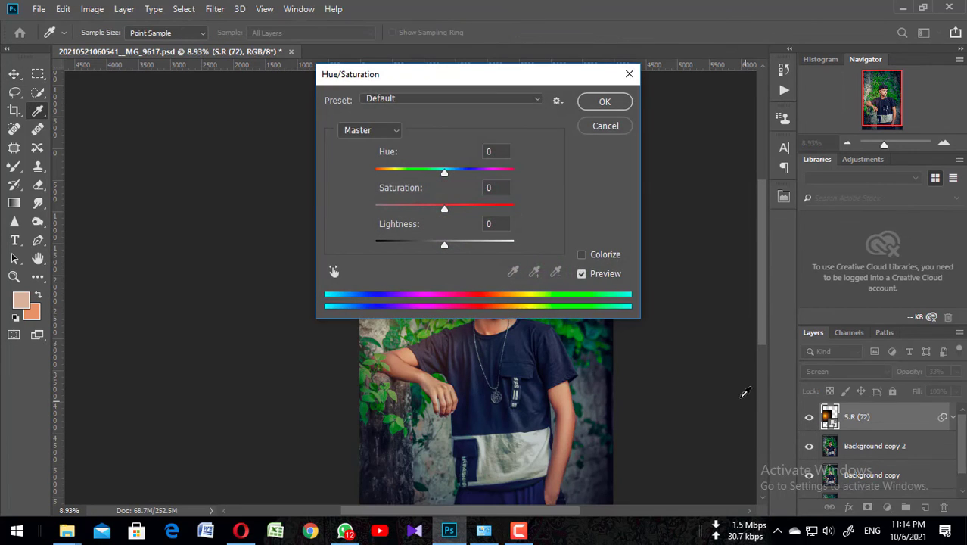
{"action": "left_click_drag", "start_coordinate": [530, 85], "coordinate": [786, 32]}
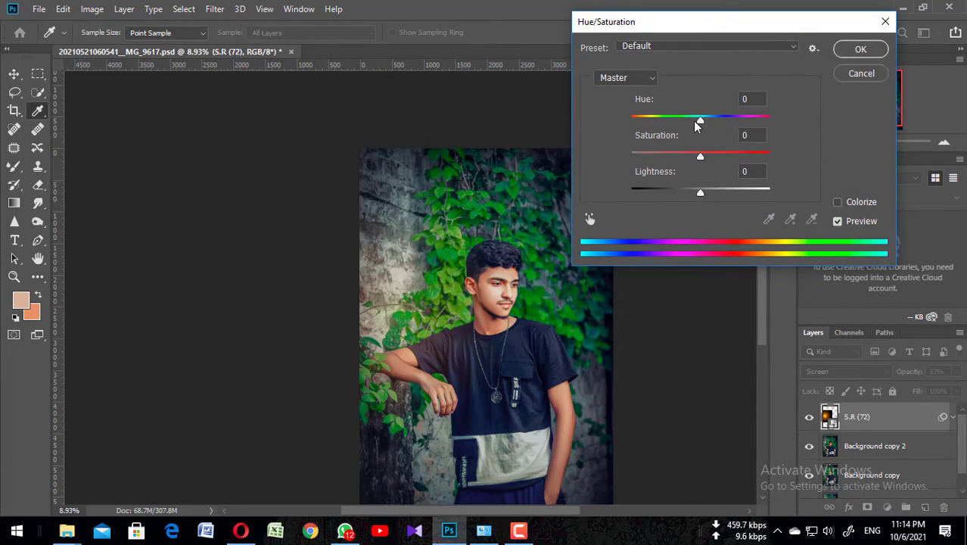
{"action": "left_click_drag", "start_coordinate": [695, 122], "coordinate": [727, 123]}
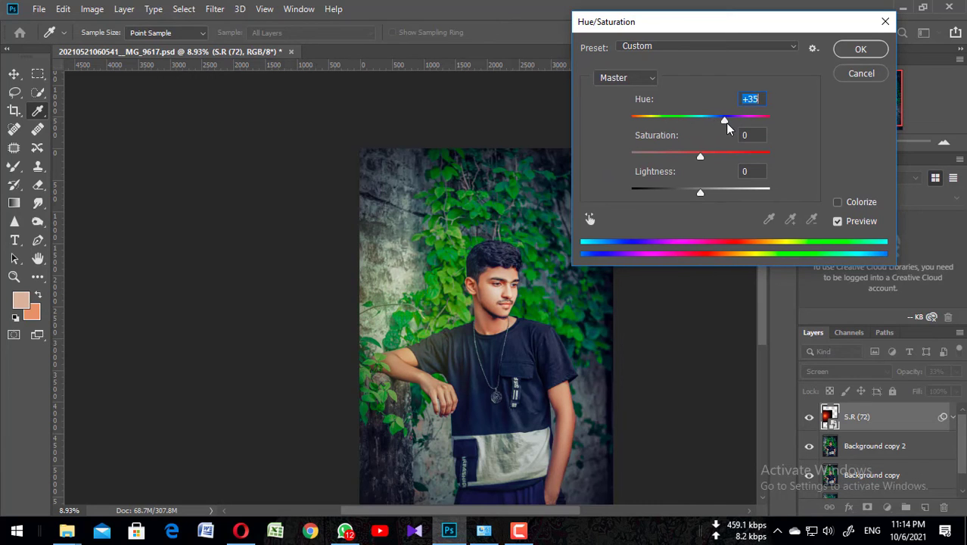
{"action": "left_click", "coordinate": [861, 49]}
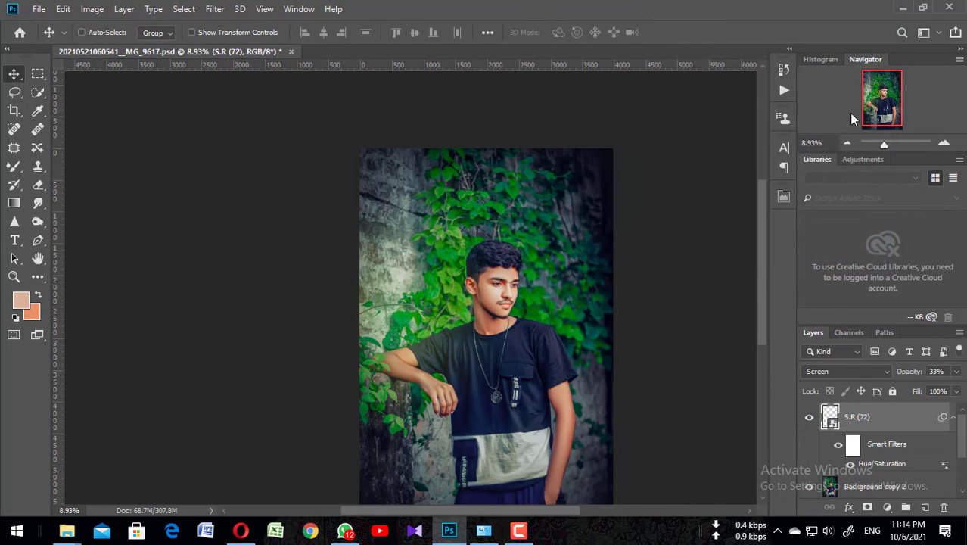
Merge the S.R (72) light layer down into Background copy 2
{"action": "right_click", "coordinate": [860, 422]}
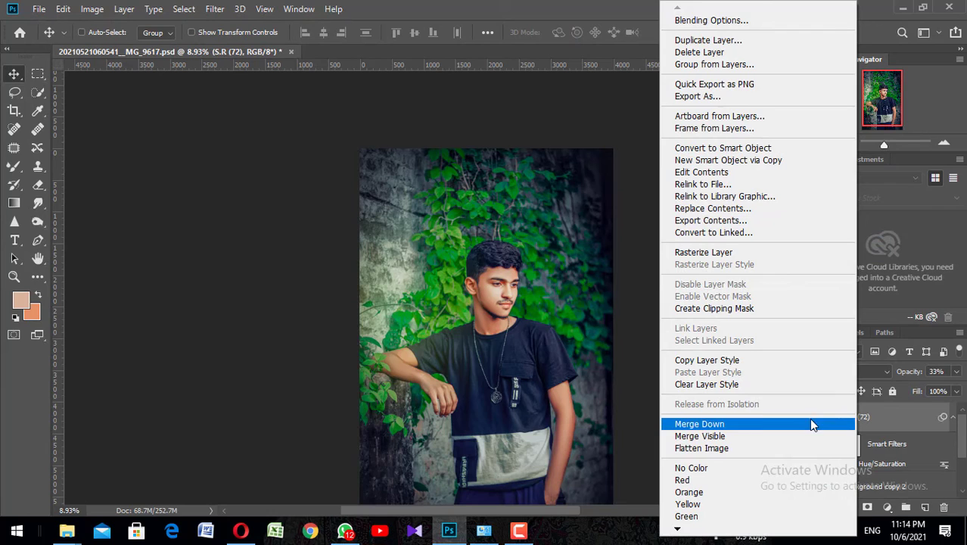
{"action": "left_click", "coordinate": [763, 419]}
{"action": "scroll", "coordinate": [574, 399], "scroll_direction": "down", "scroll_amount": 2}
{"action": "scroll", "coordinate": [629, 407], "scroll_direction": "down", "scroll_amount": 1}
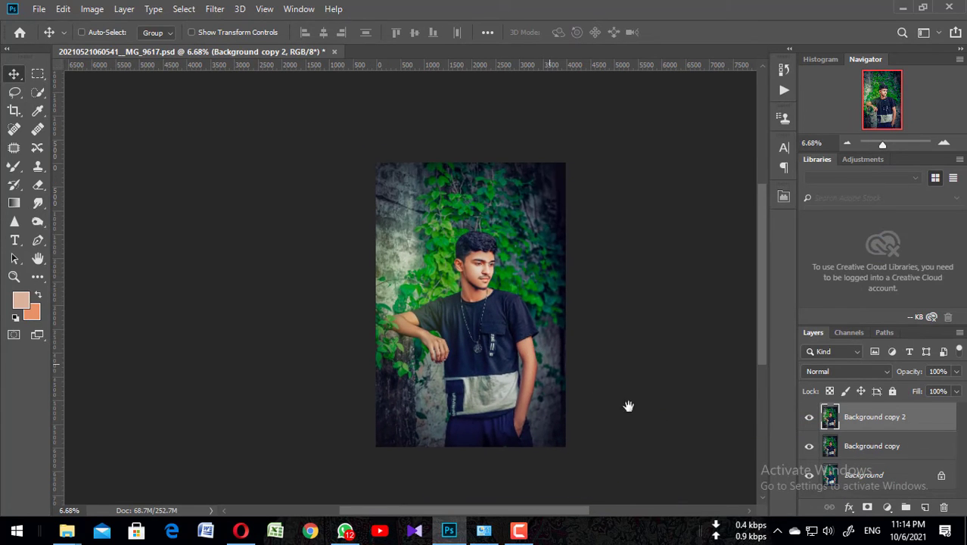
Compare the portrait with and without Background copy 2, keep that layer visible, and save the document
{"action": "left_click", "coordinate": [809, 419]}
{"action": "left_click", "coordinate": [809, 419]}
{"action": "left_click", "coordinate": [809, 419]}
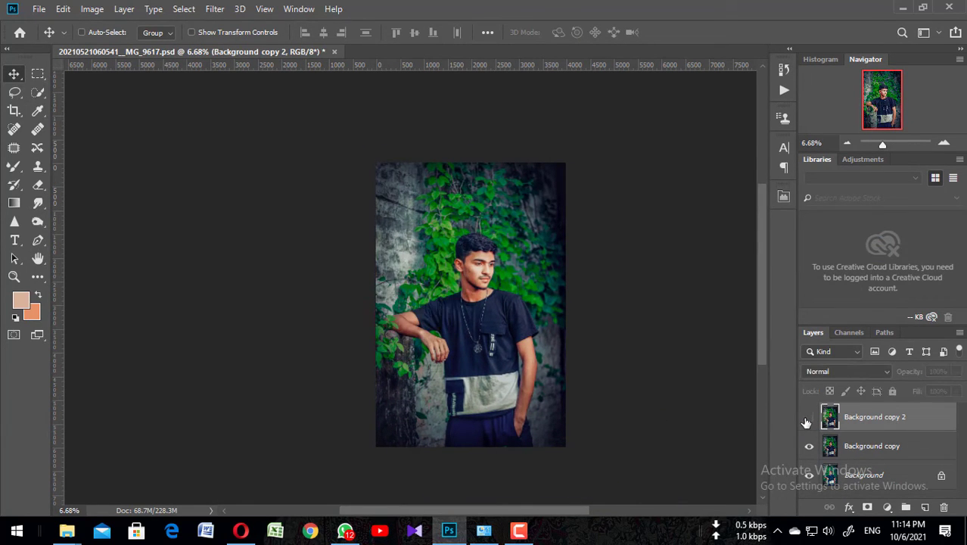
{"action": "left_click", "coordinate": [809, 419]}
{"action": "key", "text": "ctrl+s"}
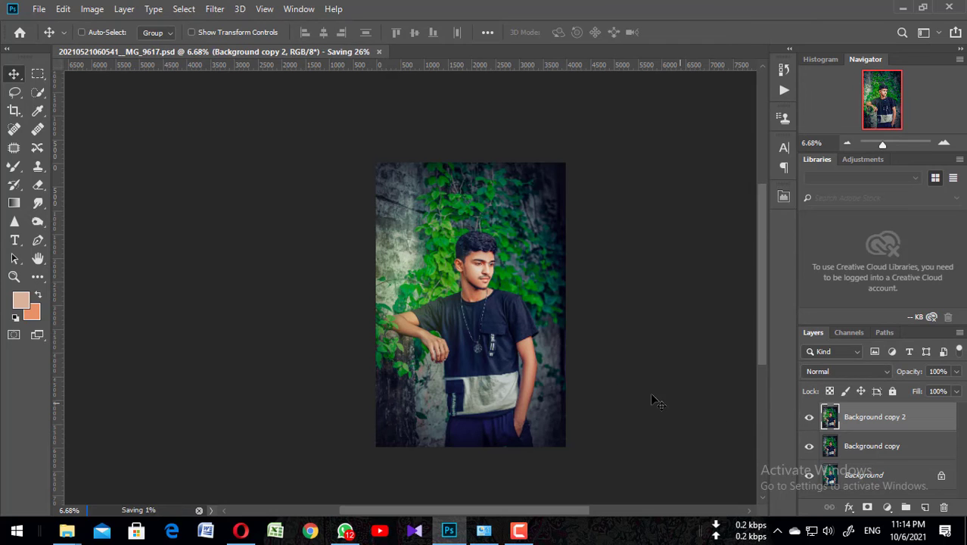
{"action": "left_click_drag", "start_coordinate": [504, 293], "coordinate": [564, 336]}
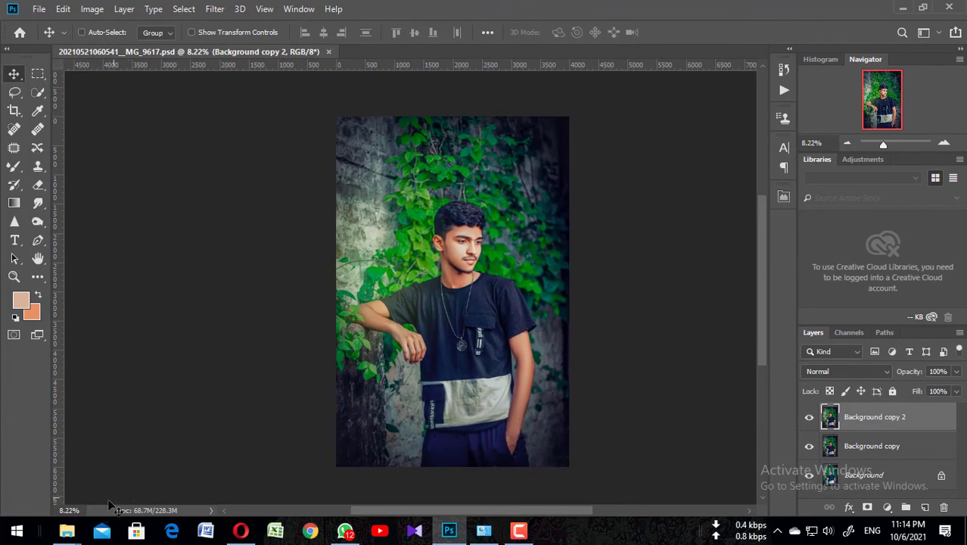
Switch to File Explorer and place the white text image 20210620_182640 in the upper-right corner of the portrait
{"action": "mouse_move", "coordinate": [66, 532]}
{"action": "left_click", "coordinate": [367, 468]}
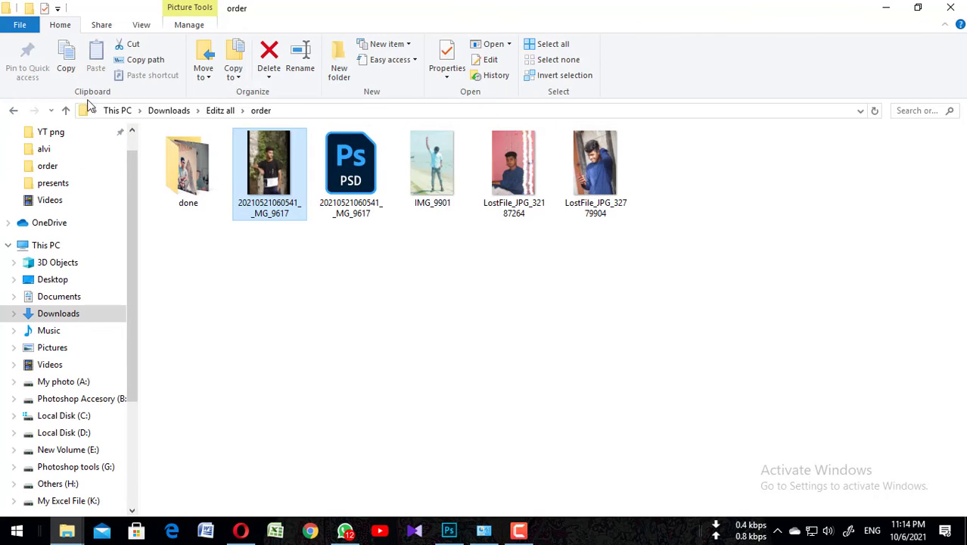
{"action": "left_click", "coordinate": [66, 111]}
{"action": "left_click_drag", "start_coordinate": [270, 267], "coordinate": [557, 149]}
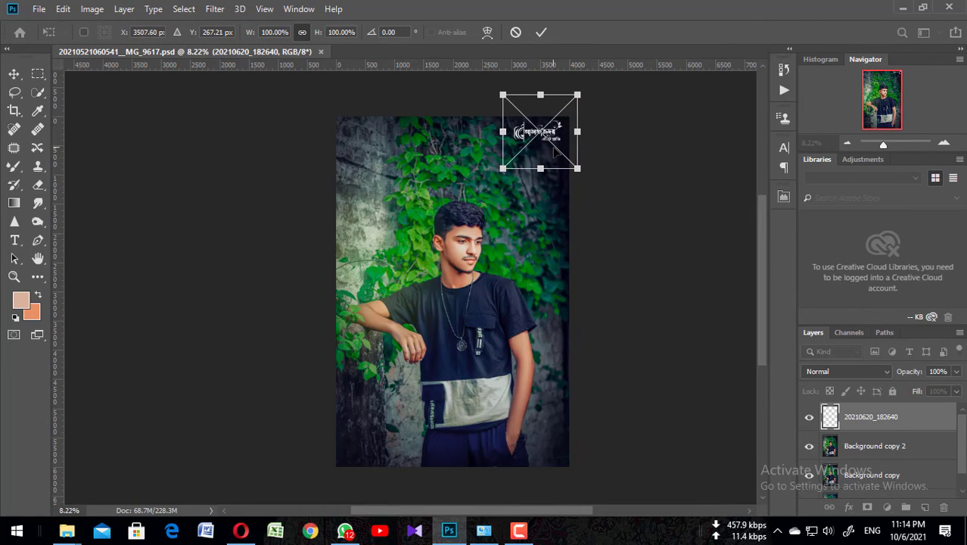
{"action": "key", "text": "Return"}
Flatten the image and duplicate the Background layer
{"action": "right_click", "coordinate": [869, 426]}
{"action": "left_click", "coordinate": [799, 438]}
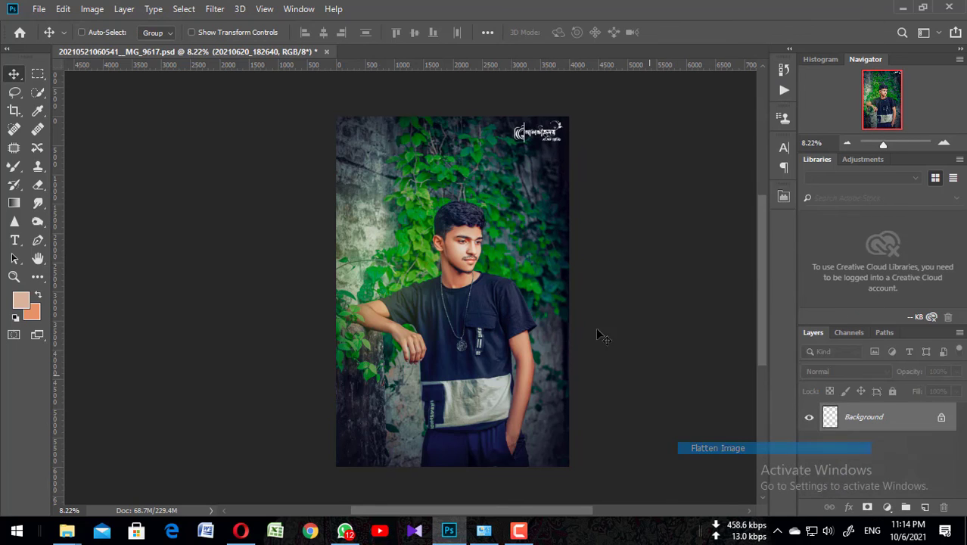
{"action": "key", "text": "ctrl+j"}
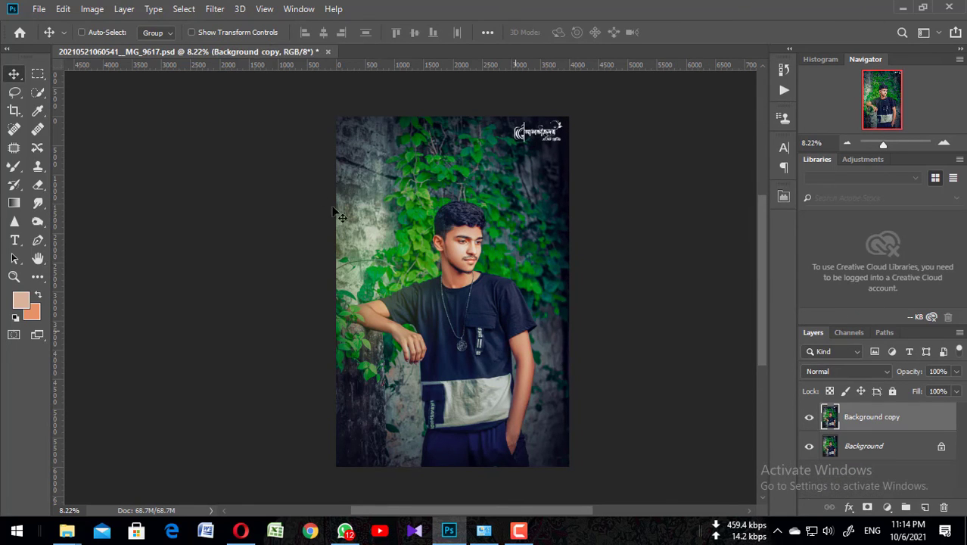
Apply the Imagenomic Noiseware filter with the Default preset to the Background copy layer
{"action": "left_click", "coordinate": [220, 9]}
{"action": "mouse_move", "coordinate": [276, 366]}
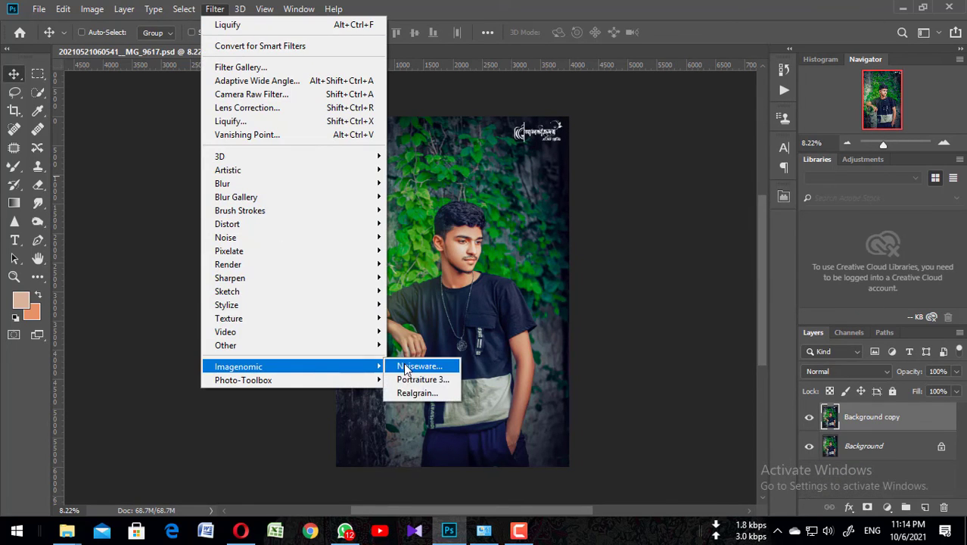
{"action": "left_click", "coordinate": [407, 367]}
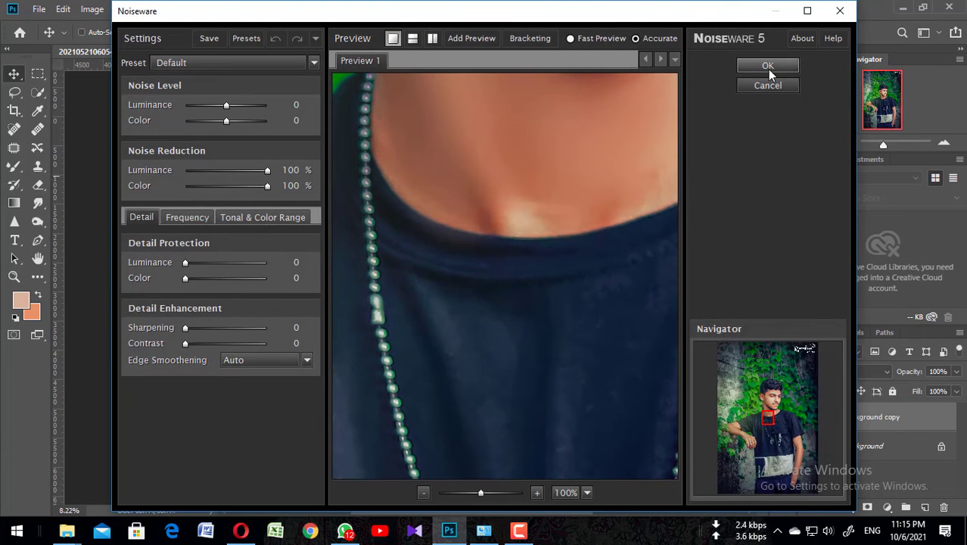
{"action": "left_click", "coordinate": [768, 67]}
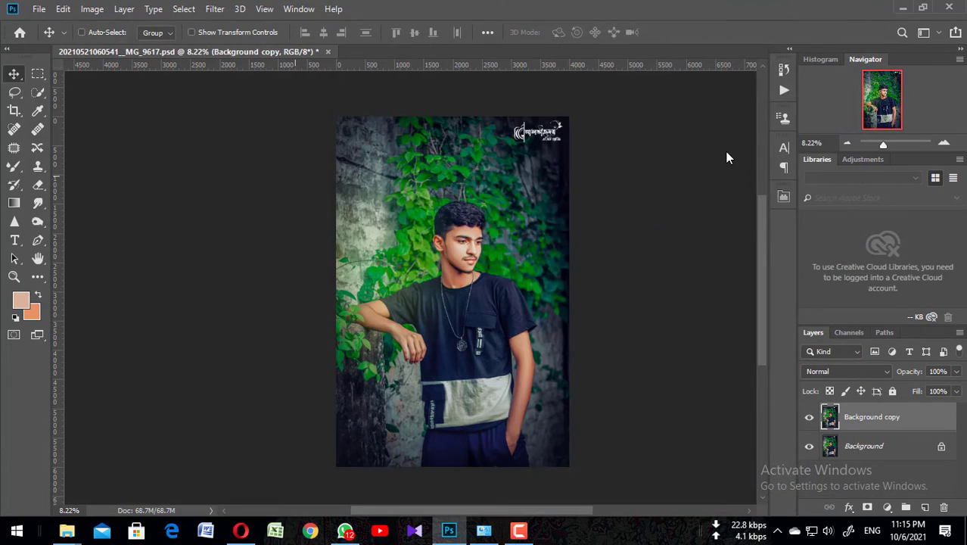